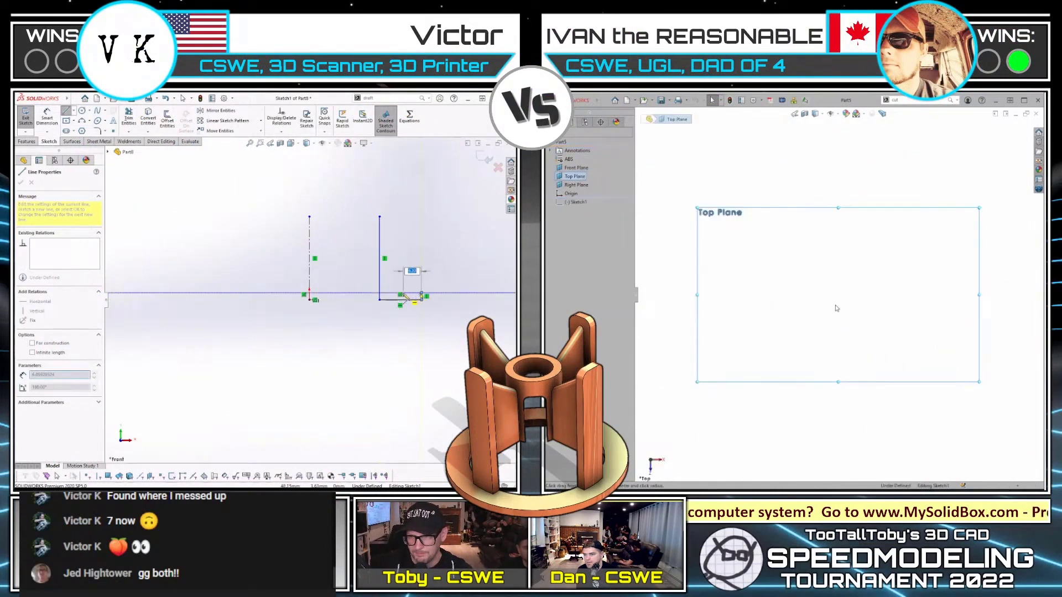
# - Close the L-shaped profile beside the vertical centerline, and sketch two concentric circles centred on the origin in the other model
pyautogui.click(400, 293)
pyautogui.click(838, 295)
pyautogui.click(878, 335)
pyautogui.click(400, 217)
pyautogui.click(838, 295)
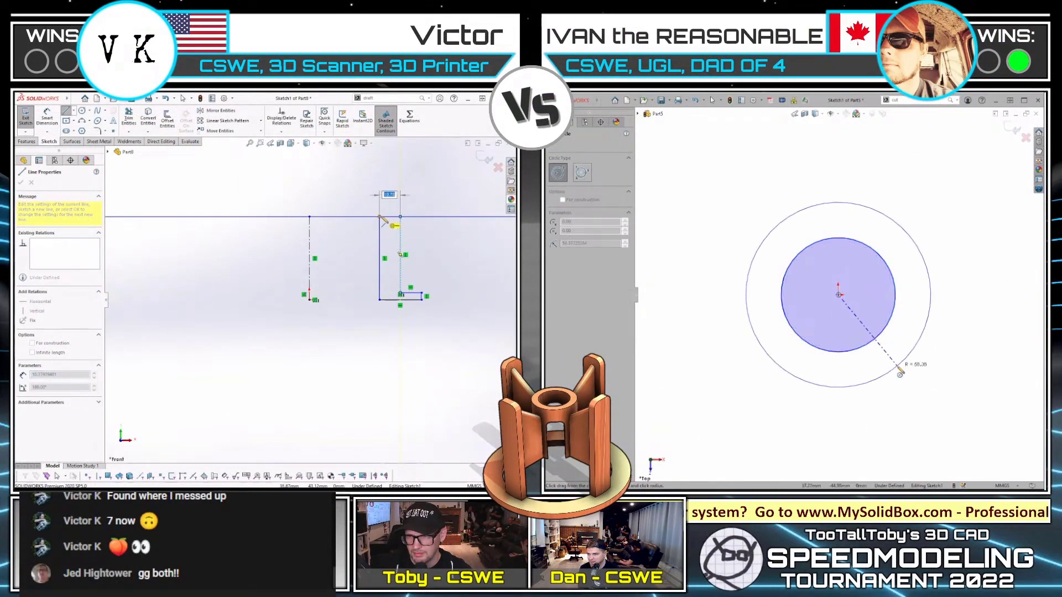
pyautogui.click(380, 217)
pyautogui.press('d')
pyautogui.click(892, 352)
pyautogui.press('d')
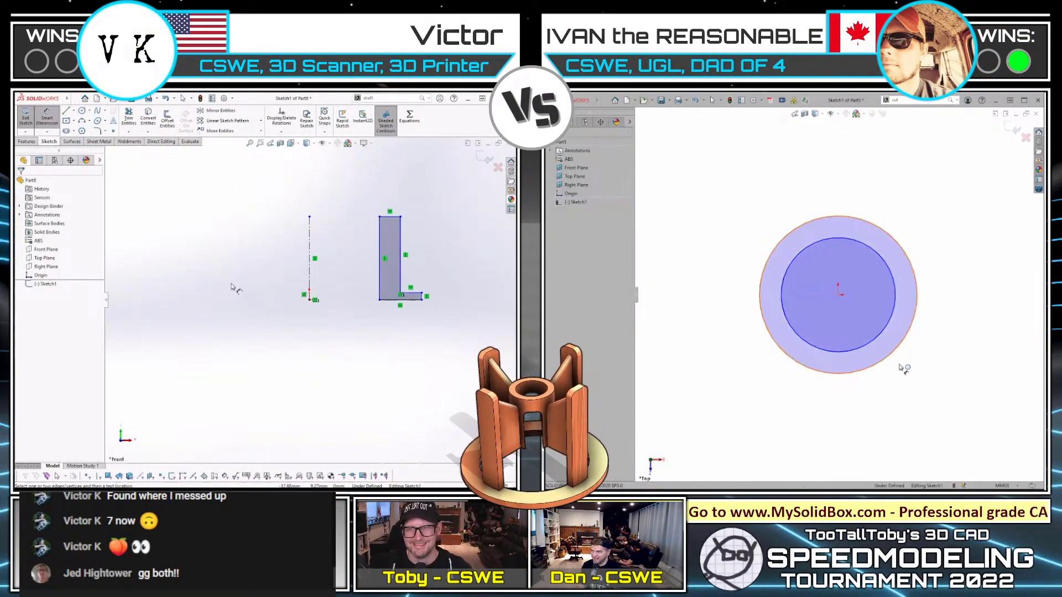
# - Set the outer circle's diameter to 67 mm and the inner circle's diameter to 50 mm
pyautogui.click(921, 387)
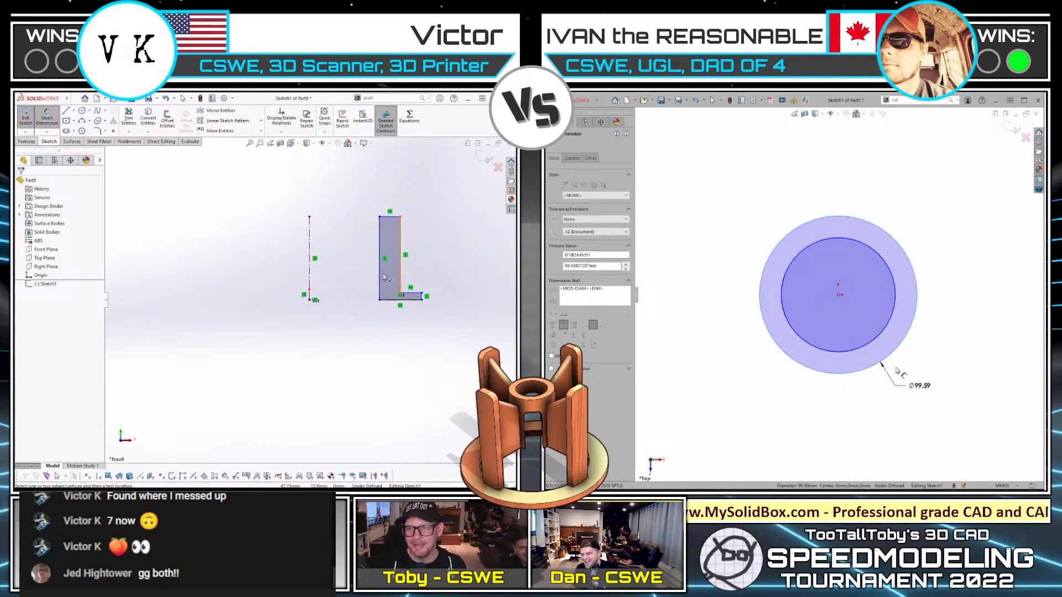
pyautogui.write('67')
pyautogui.press('Return')
pyautogui.click(885, 331)
pyautogui.click(972, 358)
pyautogui.click(310, 286)
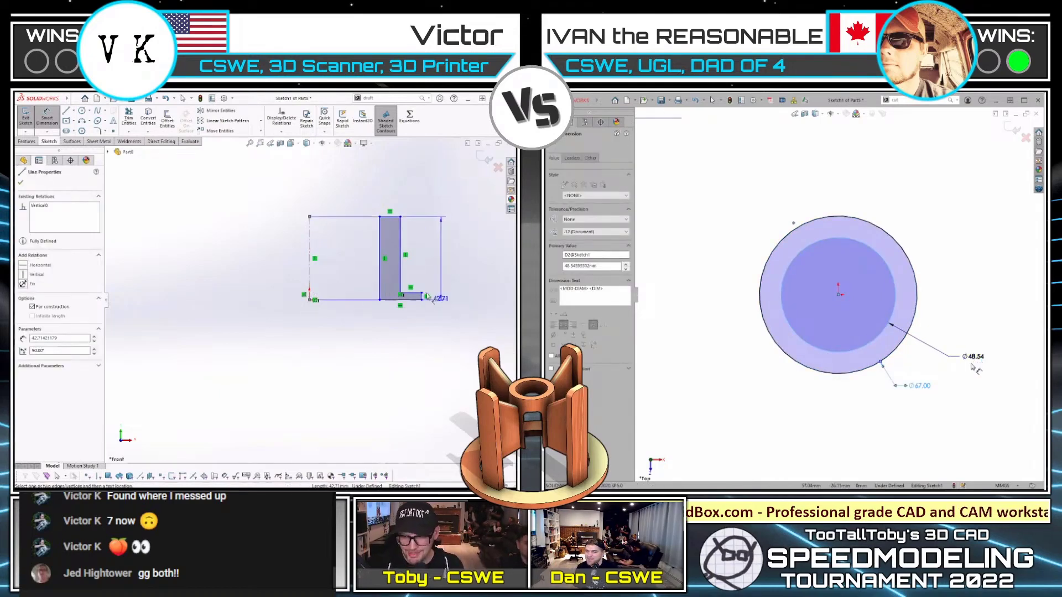
pyautogui.write('50')
pyautogui.press('Return')
# - Set the L-profile's outer edge 33.5 mm from the centerline, and extrude the area between the two circles into a flat ring
pyautogui.click(422, 300)
pyautogui.click(387, 329)
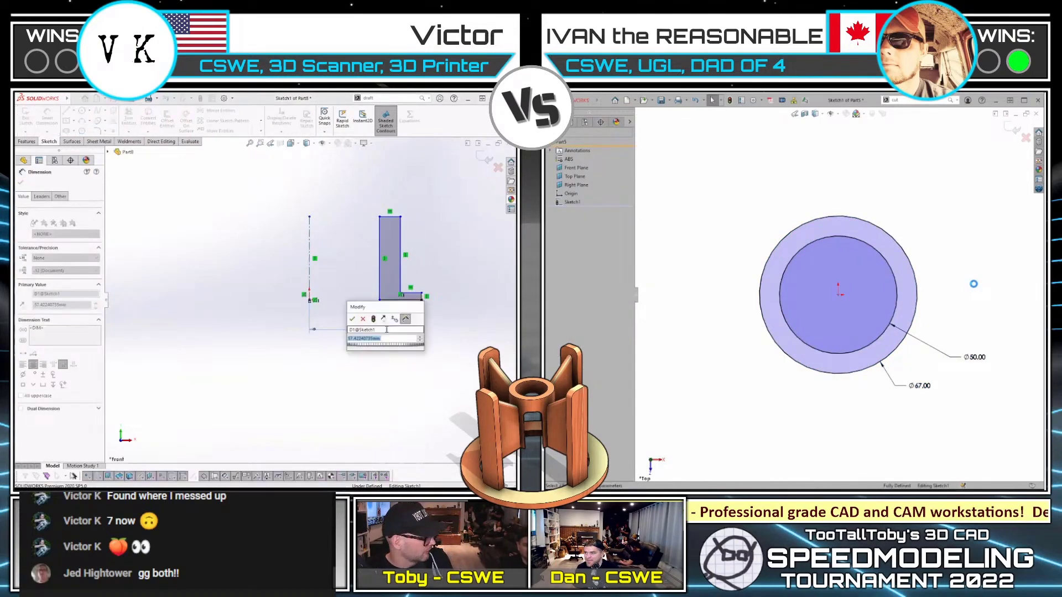
pyautogui.write('33.5')
pyautogui.press('Return')
pyautogui.press('Return')
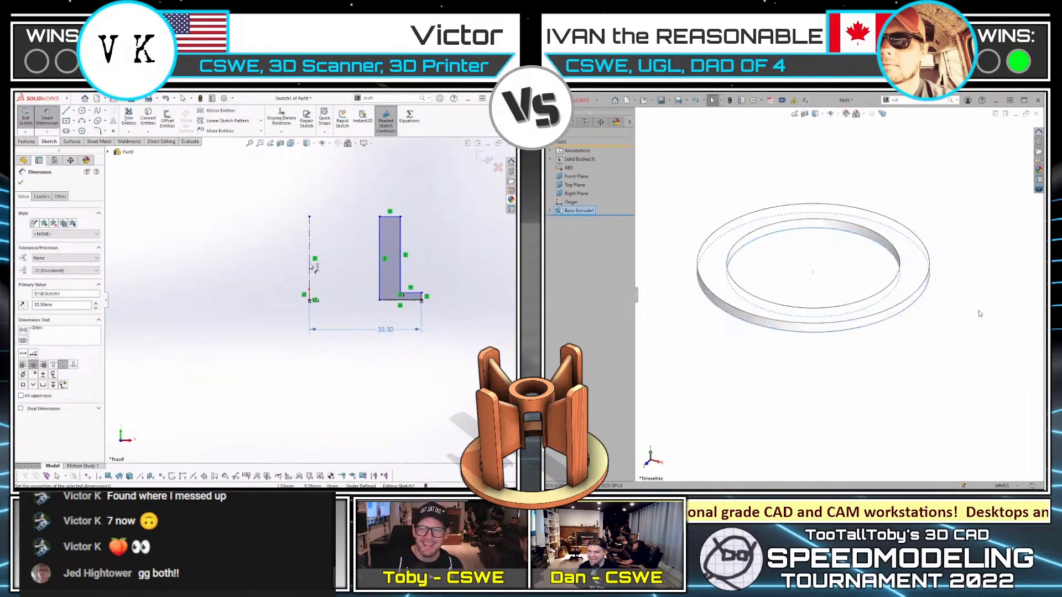
# - Start a sketch on the ring's top face, and set the L-profile's inner edge 25 mm from the centerline
pyautogui.click(400, 268)
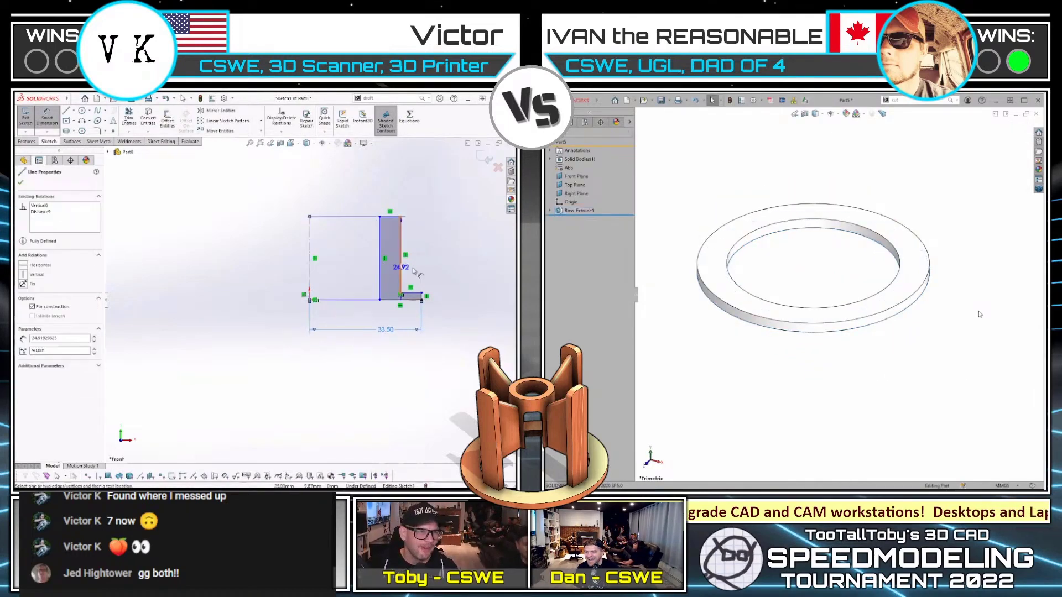
pyautogui.click(892, 299)
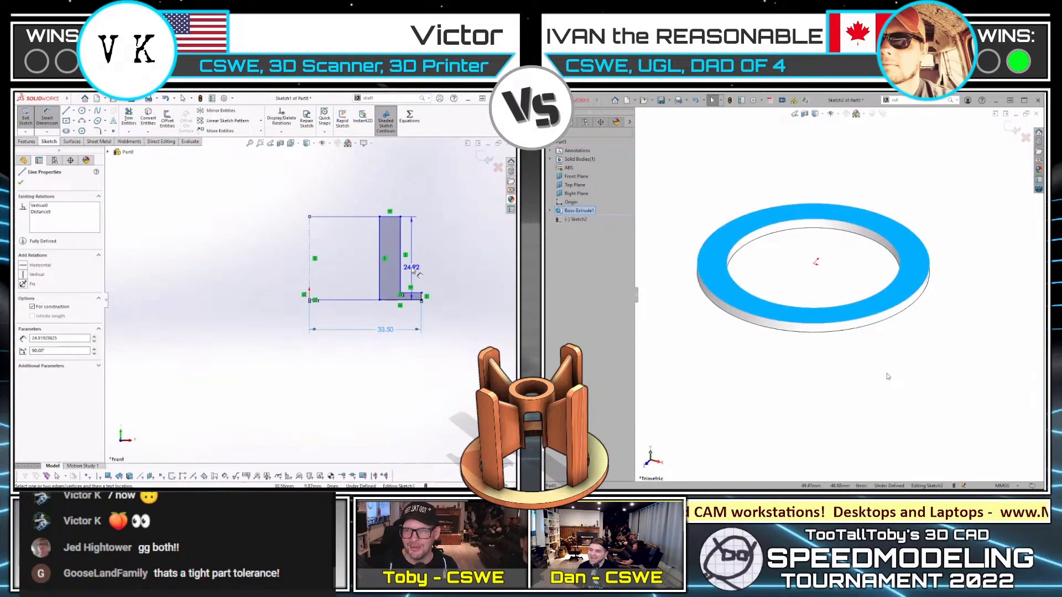
pyautogui.hotkey('ctrl', '8')
pyautogui.click(903, 388)
pyautogui.moveTo(903, 389); pyautogui.dragTo(873, 356, button='right')
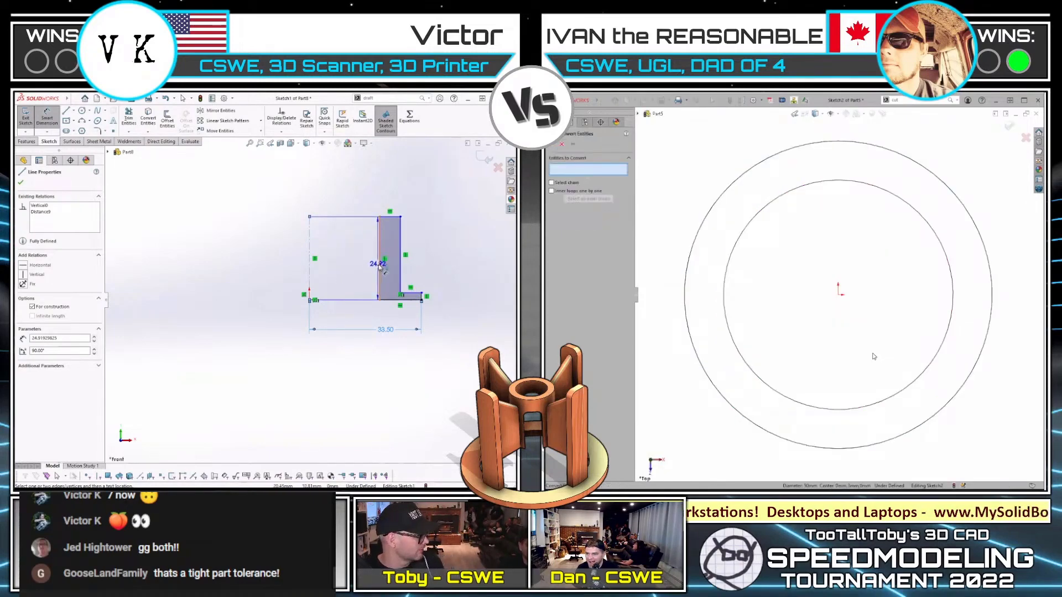
pyautogui.click(379, 269)
pyautogui.click(344, 278)
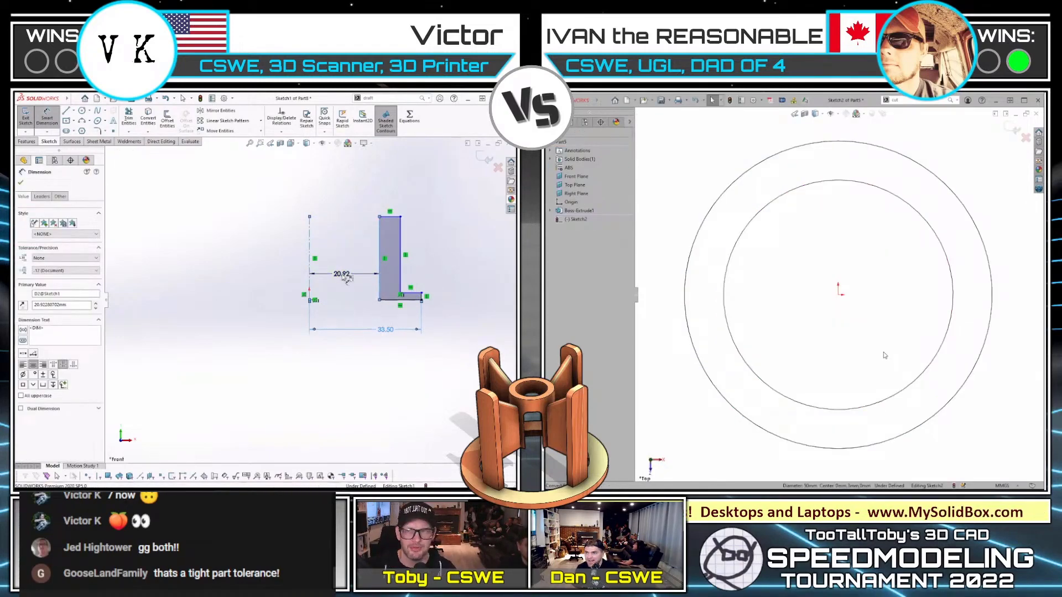
pyautogui.write('25')
pyautogui.press('Return')
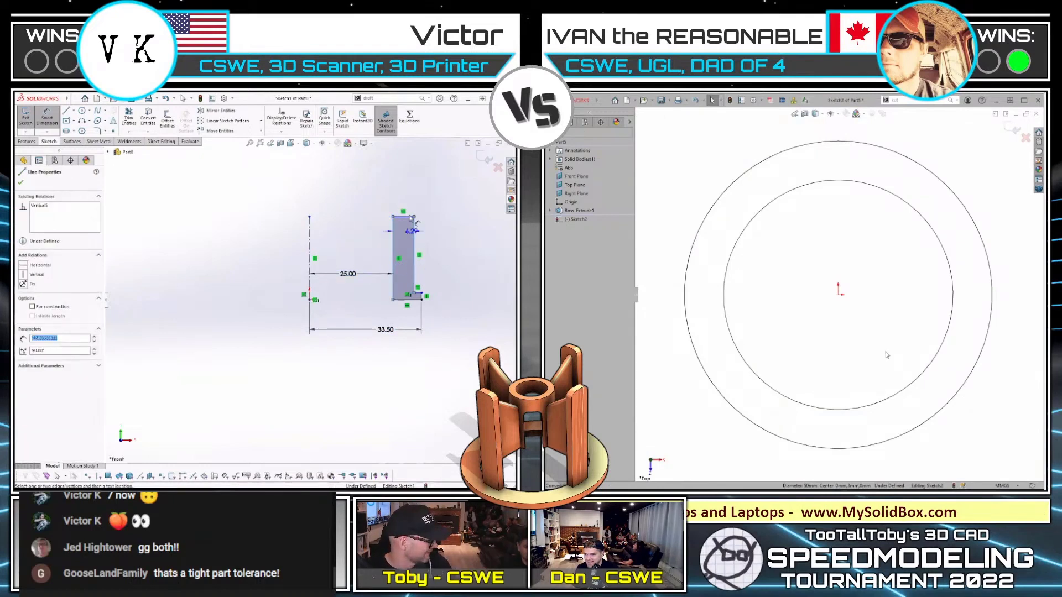
# - Set the thickness of the L-profile's upright wall to 3 mm
pyautogui.click(404, 217)
pyautogui.press('l')
pyautogui.click(406, 208)
pyautogui.write('3')
pyautogui.press('Return')
pyautogui.press('Escape')
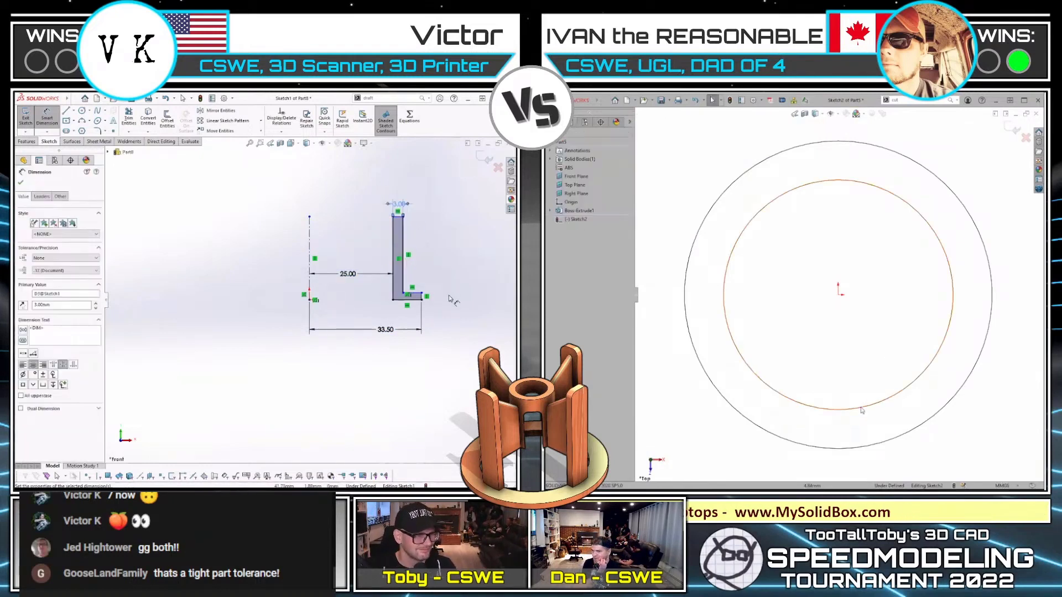
# - Convert the ring's inner edge into the sketch and draw a vertical construction line about 28 mm long from the origin
pyautogui.click(850, 379)
pyautogui.press('l')
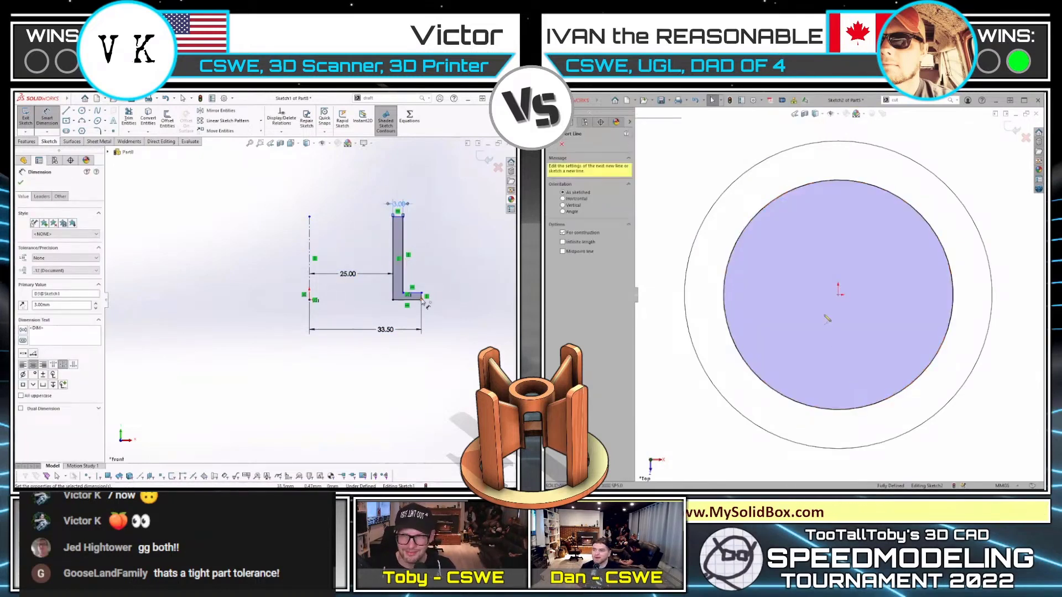
pyautogui.click(427, 299)
pyautogui.click(838, 293)
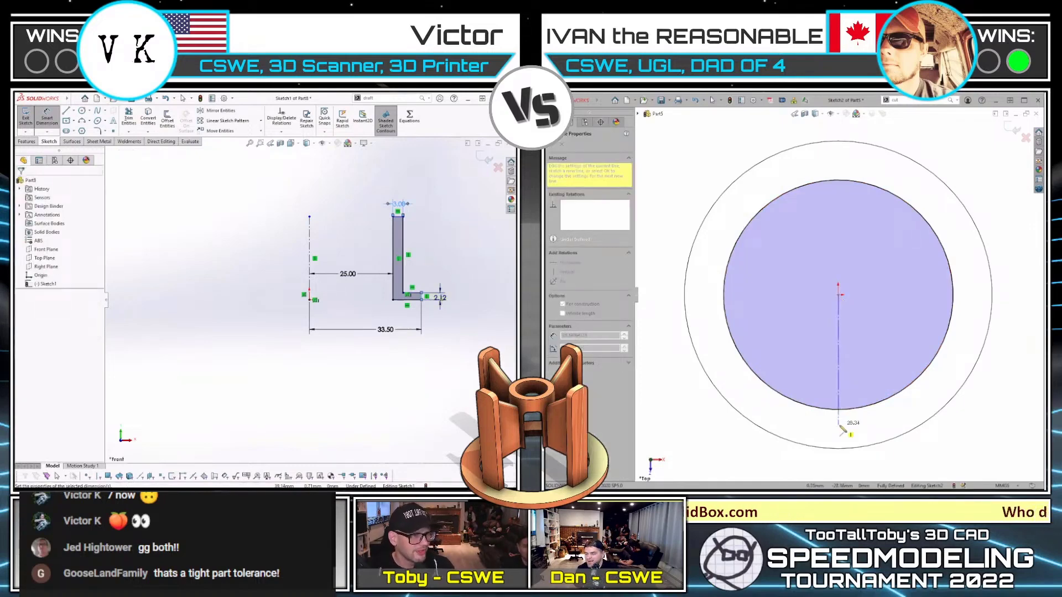
pyautogui.click(838, 424)
# - Set the L-profile's flange thickness to 3 mm, and mirror a short vertical line crossing the ring's inner edge about the construction line
pyautogui.click(440, 297)
pyautogui.click(865, 398)
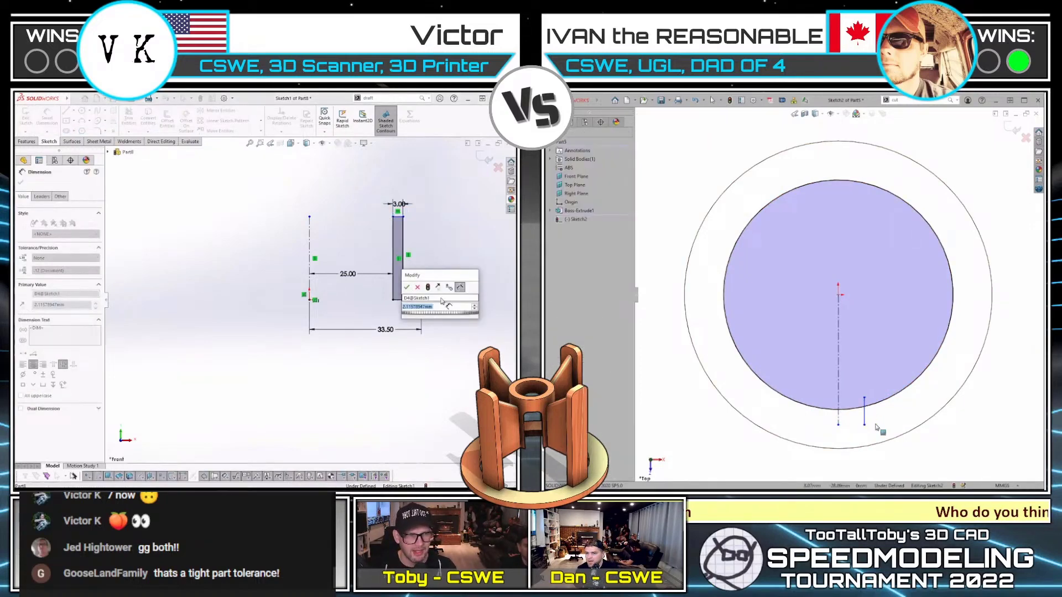
pyautogui.write('3')
pyautogui.press('Return')
pyautogui.moveTo(876, 428); pyautogui.dragTo(821, 415)
pyautogui.click(393, 258)
pyautogui.press('m')
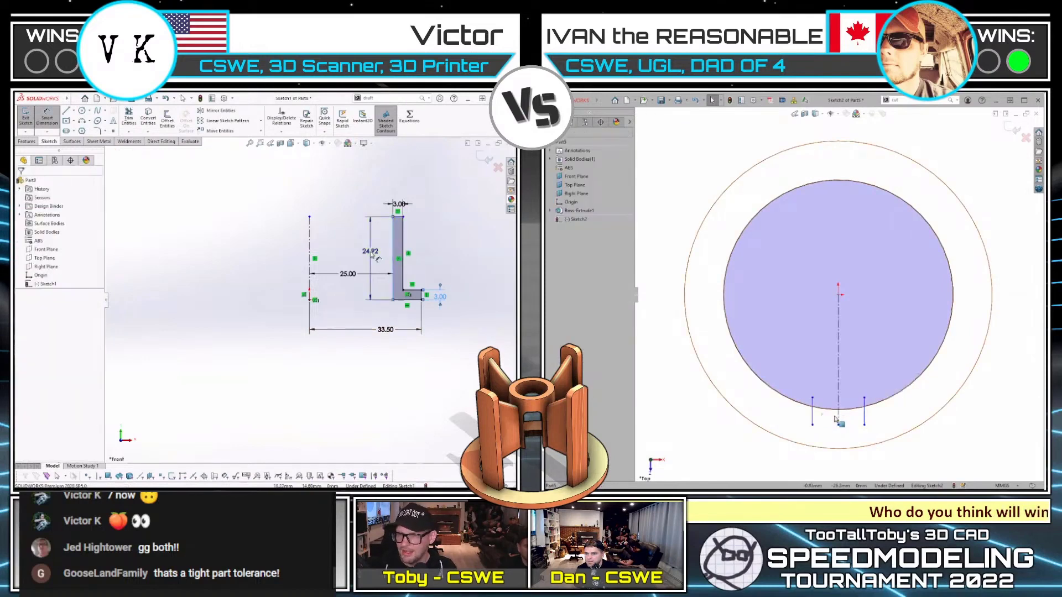
# - Dimension the overall height of the L-profile's upright wall and finish the profile sketch
pyautogui.click(372, 254)
pyautogui.press('s')
pyautogui.click(982, 433)
pyautogui.press('Return')
pyautogui.hotkey('ctrl', 'b')
# - Revolve the L-profile 360 degrees about its centerline, and offset the ring sketch's converted circle 3 mm outward
pyautogui.press('s')
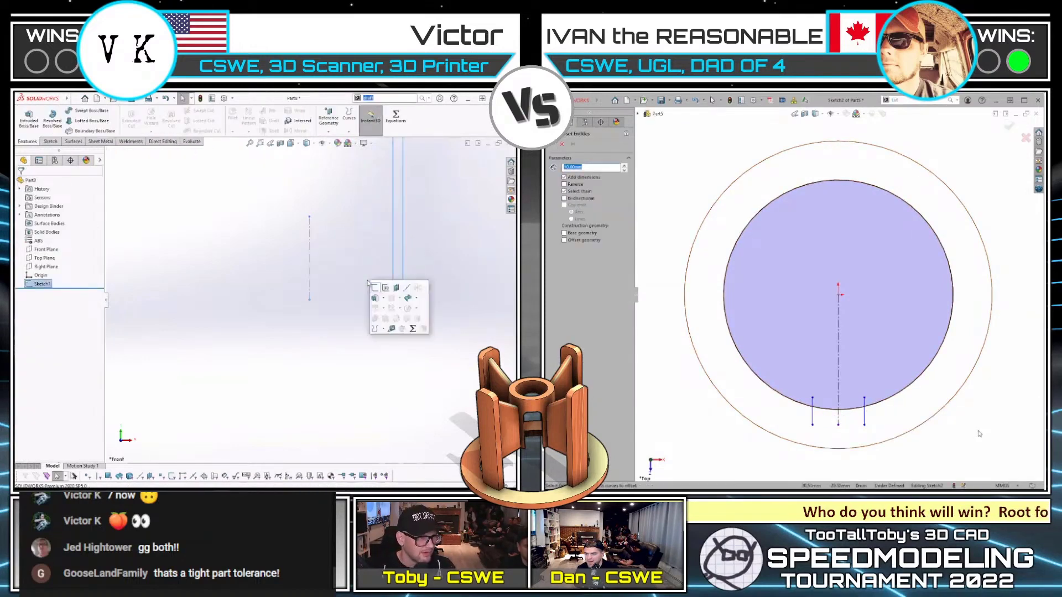
pyautogui.click(377, 299)
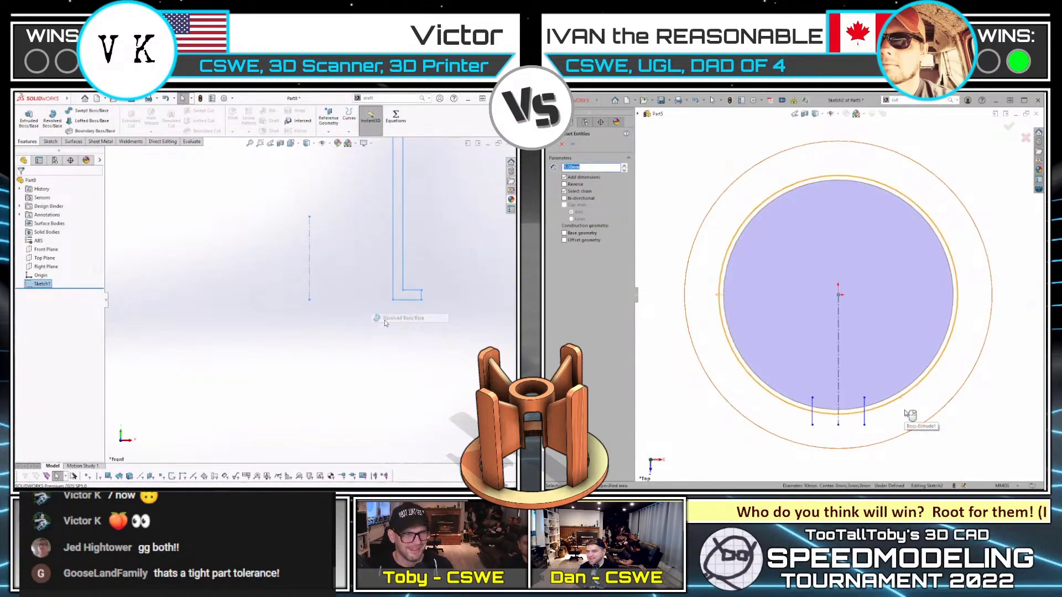
pyautogui.click(845, 418)
pyautogui.click(844, 419)
pyautogui.rightClick(380, 387)
pyautogui.write('3')
pyautogui.press('Return')
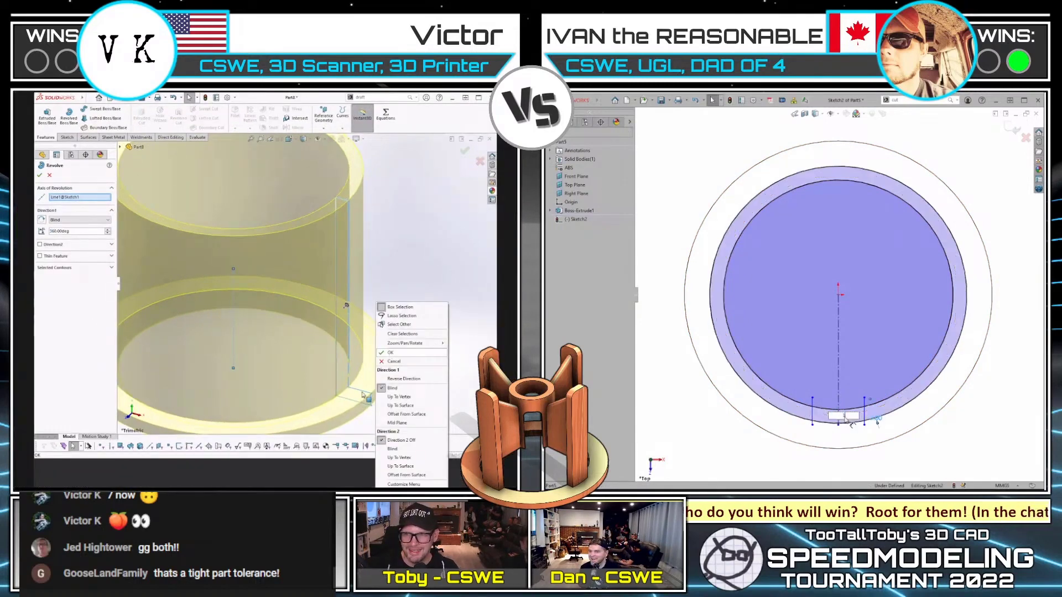
pyautogui.click(387, 395)
# - Trim the circles to the arcs between the two short vertical lines, and start a sketch on the revolved flange's top face
pyautogui.click(381, 391)
pyautogui.press('t')
pyautogui.moveTo(899, 418); pyautogui.dragTo(879, 385)
pyautogui.scroll(-2, 814, 399)
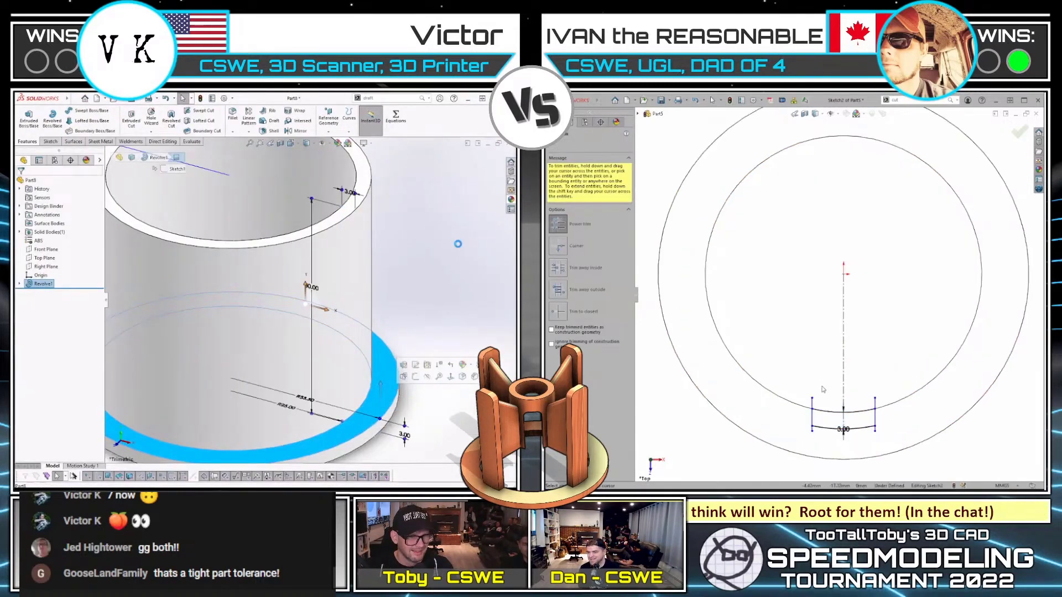
pyautogui.moveTo(805, 400); pyautogui.dragTo(846, 405)
pyautogui.press('s')
pyautogui.click(433, 381)
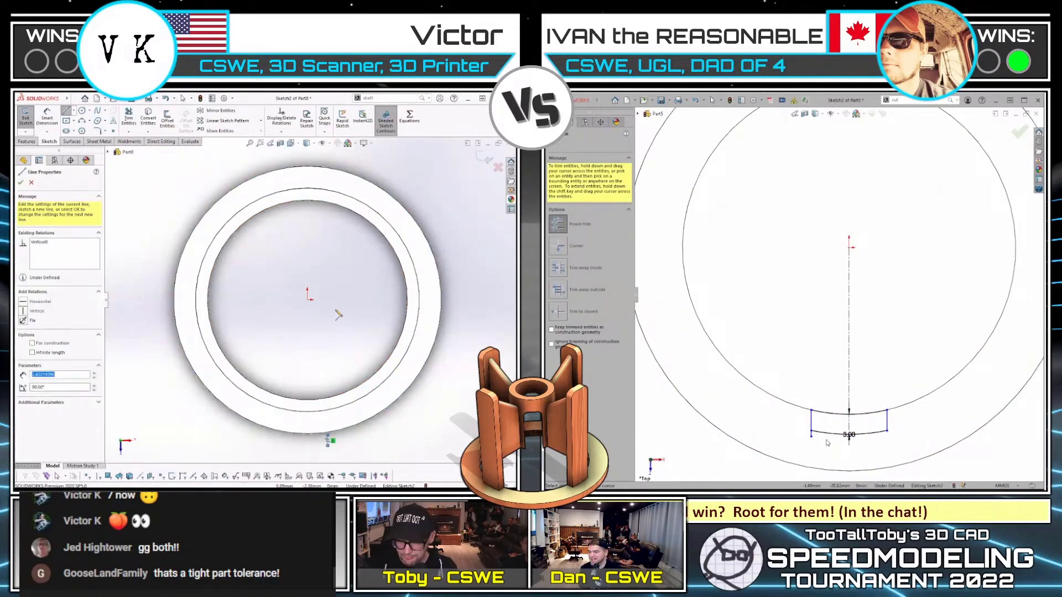
# - Make the tab outline's side lines symmetric about the construction line, and draw a vertical and a horizontal line forming a corner near the flange's centre
pyautogui.press('Escape')
pyautogui.press('Escape')
pyautogui.moveTo(887, 421); pyautogui.dragTo(912, 424)
pyautogui.moveTo(327, 435); pyautogui.dragTo(327, 316)
pyautogui.keyDown('ctrl'); pyautogui.click(810, 420); pyautogui.keyUp('ctrl')
pyautogui.keyDown('ctrl'); pyautogui.click(809, 416); pyautogui.keyUp('ctrl')
pyautogui.press('l')
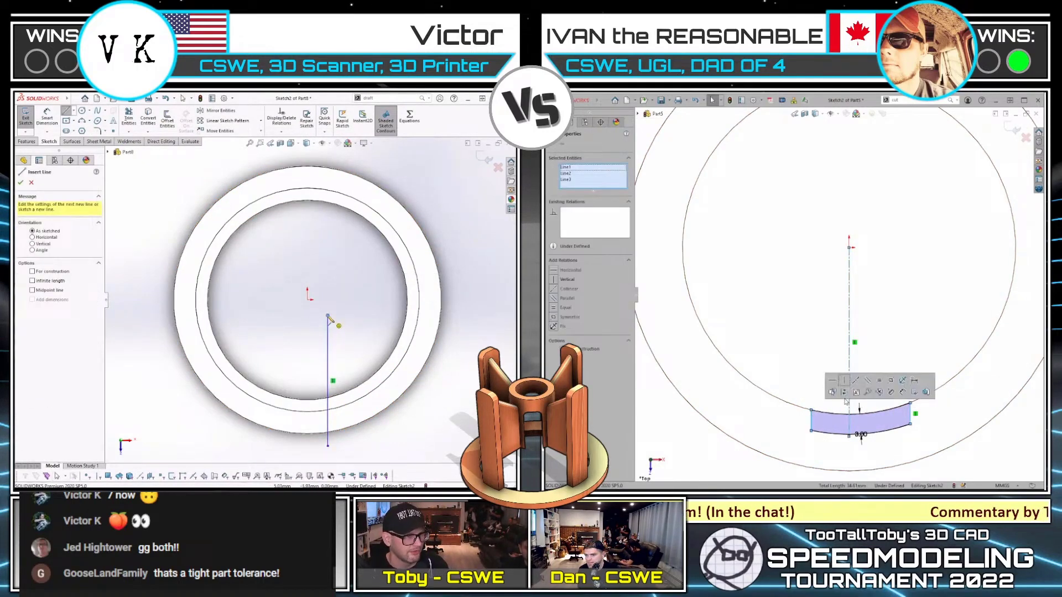
pyautogui.click(327, 315)
pyautogui.click(460, 316)
pyautogui.click(890, 380)
pyautogui.press('Escape')
pyautogui.press('Escape')
# - Set the width between the tab outline's two side lines to 10 mm
pyautogui.scroll(3, 920, 419)
pyautogui.press('c')
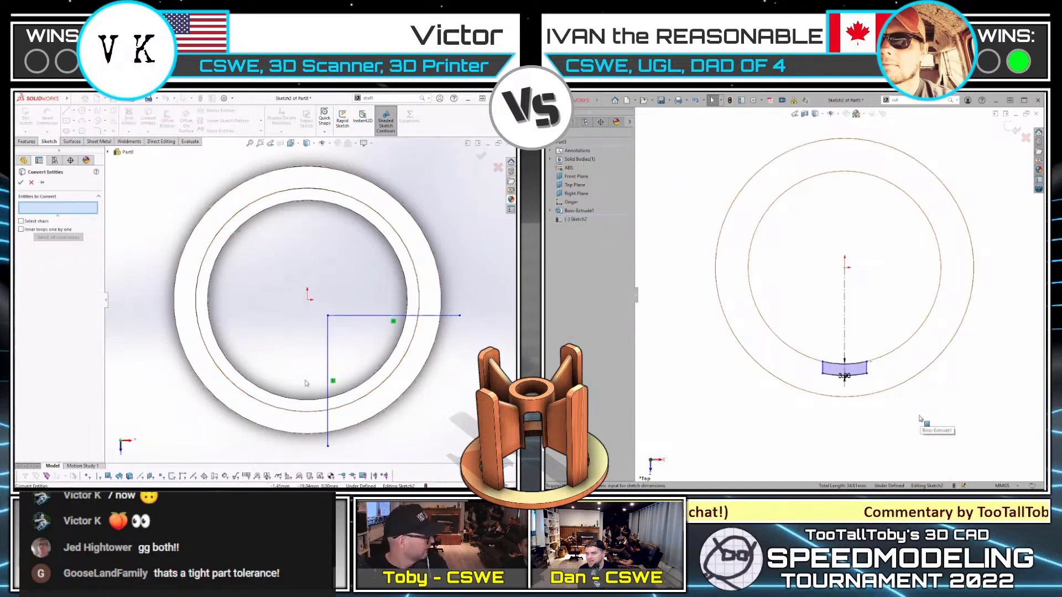
pyautogui.scroll(-1, 872, 392)
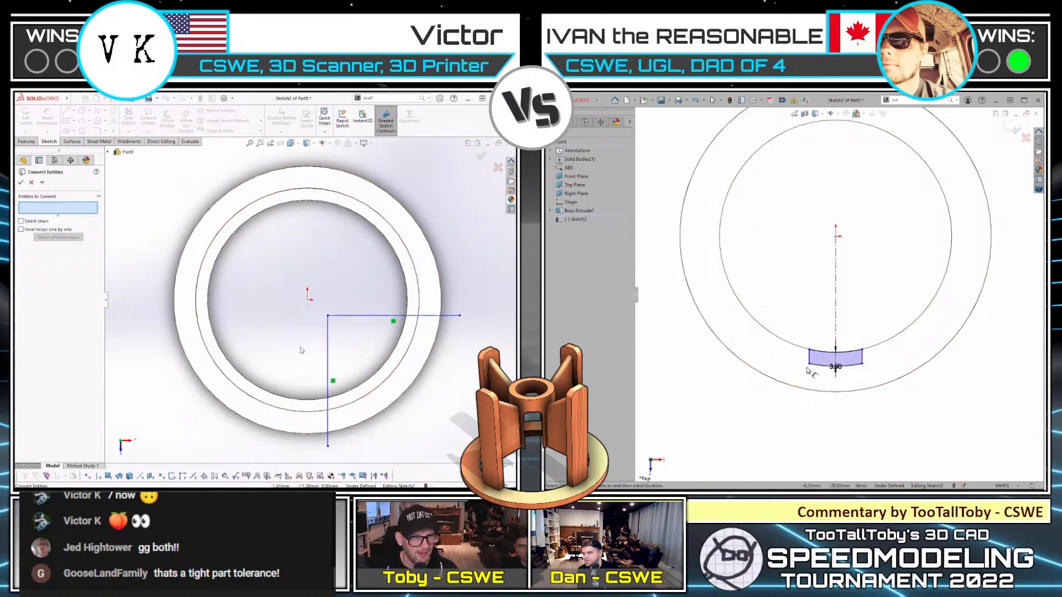
pyautogui.click(811, 367)
pyautogui.click(863, 360)
pyautogui.click(829, 420)
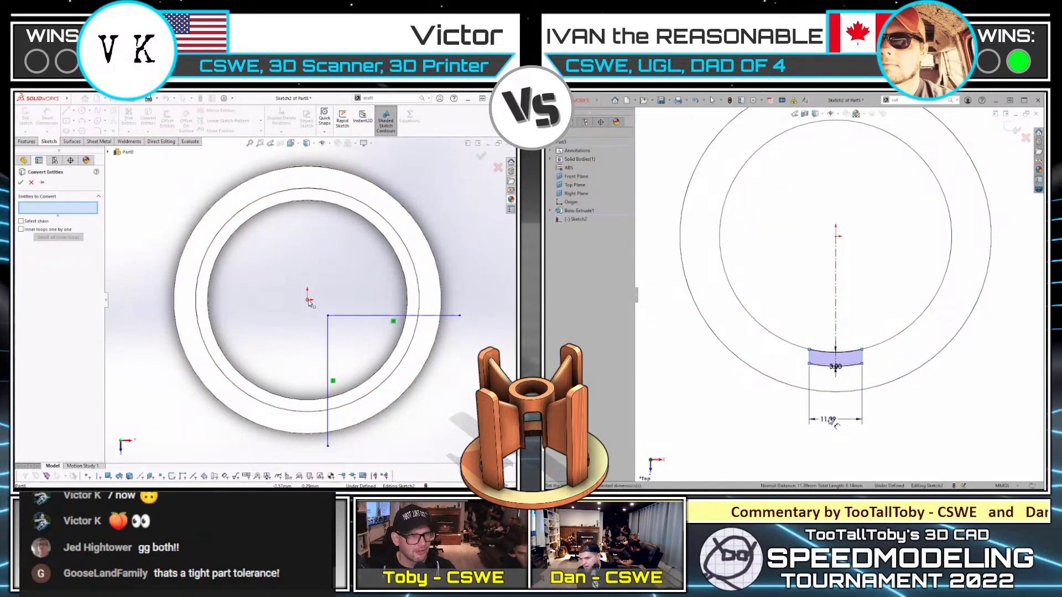
pyautogui.press('Escape')
pyautogui.write('10')
pyautogui.press('Return')
# - Set the corner's horizontal line 1.5 mm from the origin, and extrude the tab outline 47 mm upward from the ring
pyautogui.press('s')
pyautogui.click(365, 327)
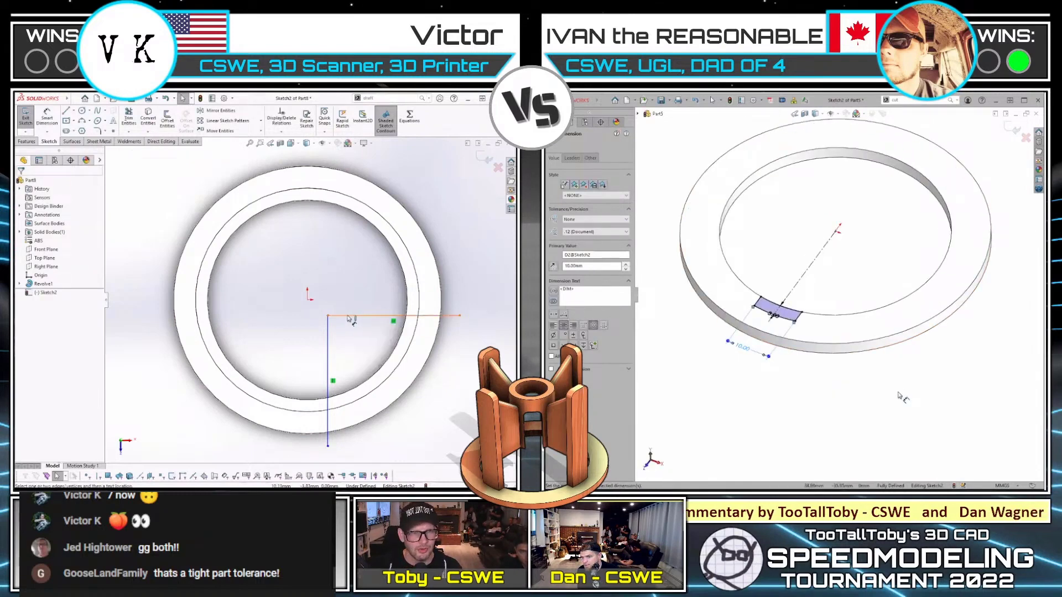
pyautogui.click(356, 316)
pyautogui.click(898, 396)
pyautogui.click(309, 300)
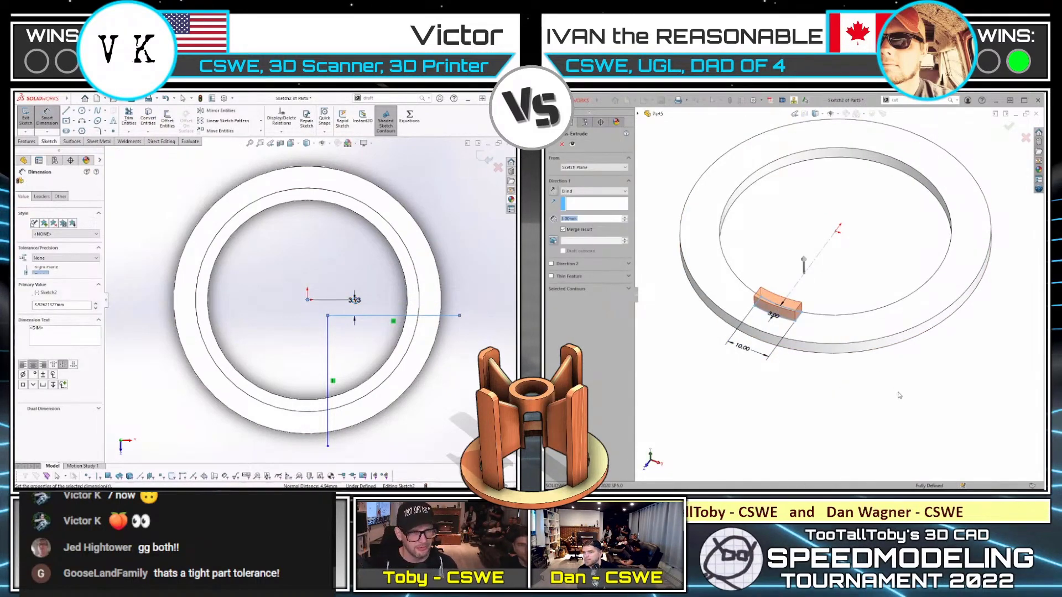
pyautogui.write('1.5')
pyautogui.press('Return')
pyautogui.write('47')
pyautogui.press('Return')
# - Set the corner's vertical line 1.5 mm from the origin
pyautogui.click(328, 320)
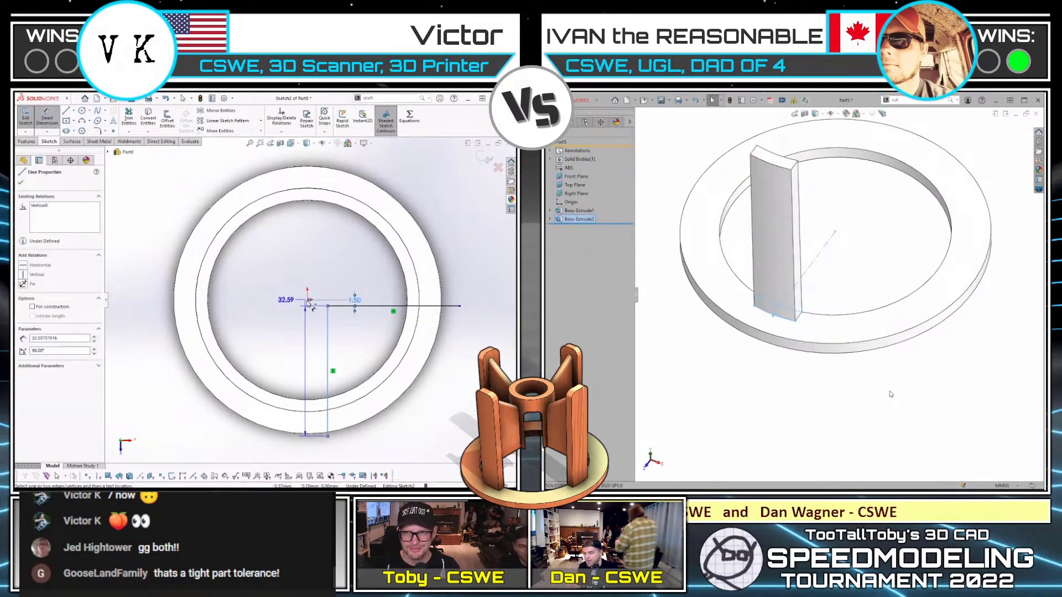
pyautogui.click(308, 300)
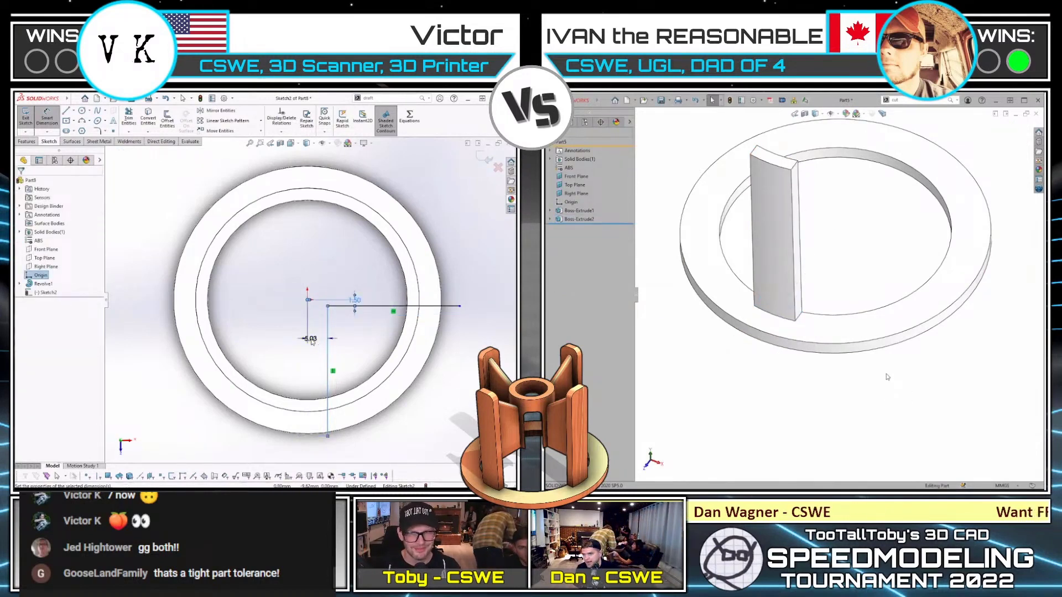
pyautogui.click(297, 334)
pyautogui.write('1.5')
pyautogui.press('Return')
pyautogui.press('Escape')
# - Create a circular sketch pattern of the two corner lines with four equally spaced instances over 360 degrees
pyautogui.press('s')
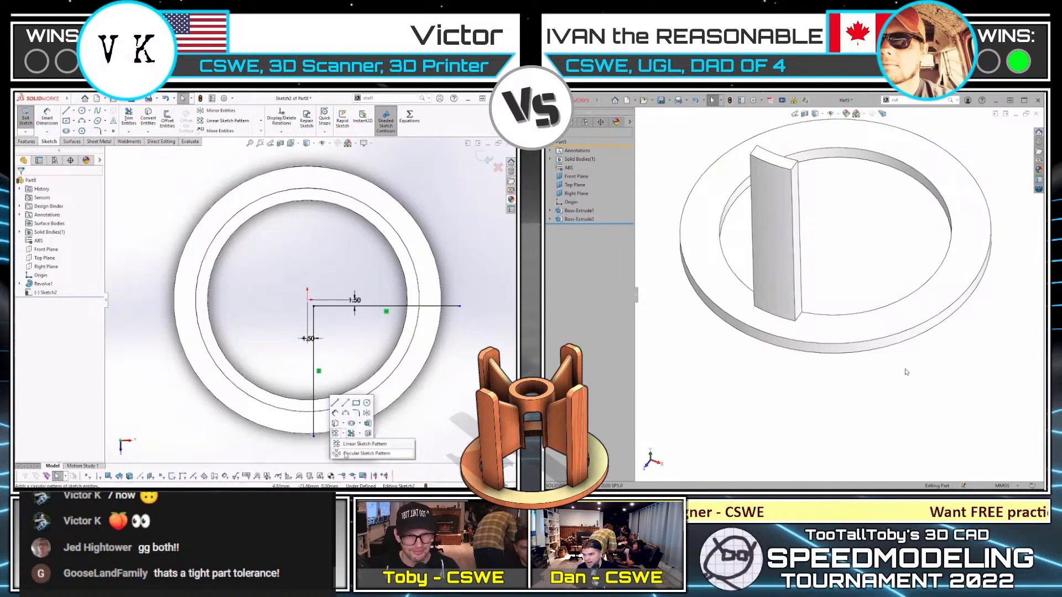
pyautogui.click(351, 433)
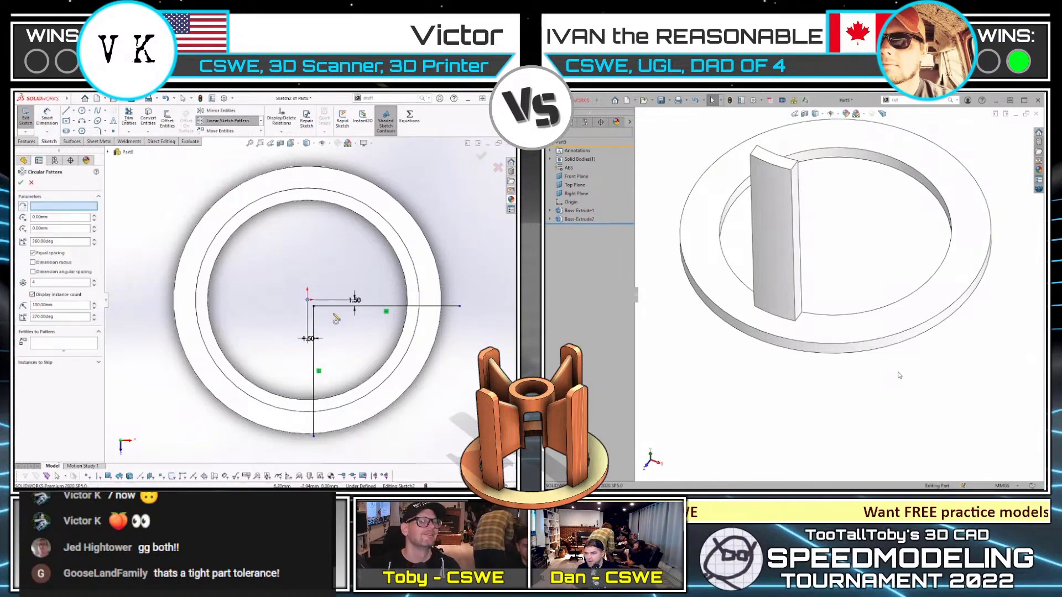
pyautogui.click(313, 327)
pyautogui.click(383, 308)
pyautogui.moveTo(903, 345); pyautogui.dragTo(904, 340, button='middle')
pyautogui.click(21, 182)
# - Fillet the upright tab's two upper corners, and attach the circular sketch pattern's centre point to the origin
pyautogui.press('f')
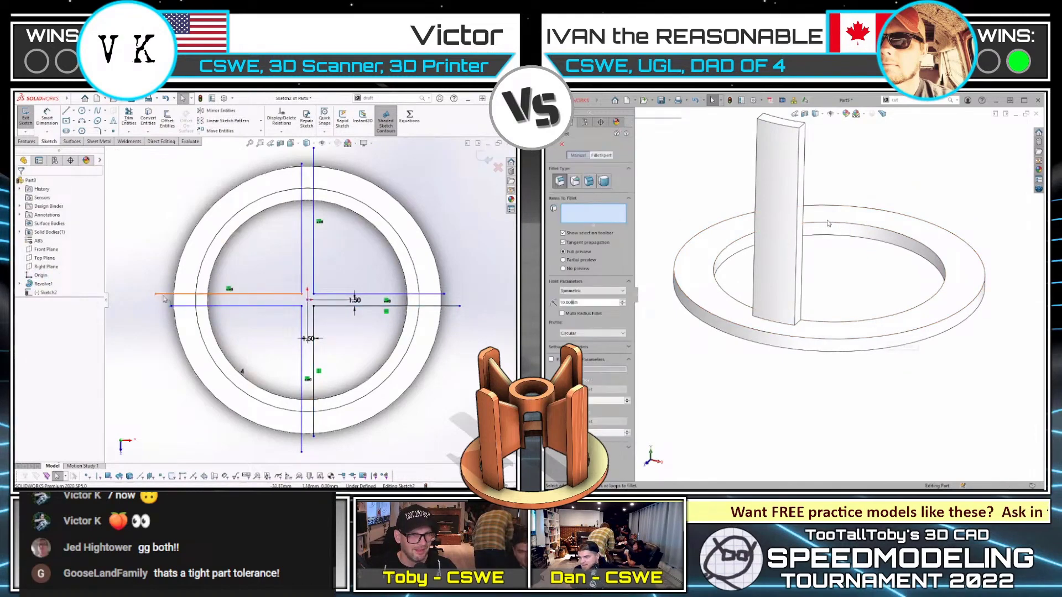
pyautogui.moveTo(163, 294); pyautogui.dragTo(142, 272)
pyautogui.scroll(-2, 741, 180)
pyautogui.click(758, 188)
pyautogui.click(821, 200)
pyautogui.moveTo(296, 289); pyautogui.dragTo(307, 300)
pyautogui.press('Return')
pyautogui.scroll(2, 909, 256)
# - Convert the flange's outer edge into the cross sketch and trim the patterned line ends projecting beyond it
pyautogui.click(377, 414)
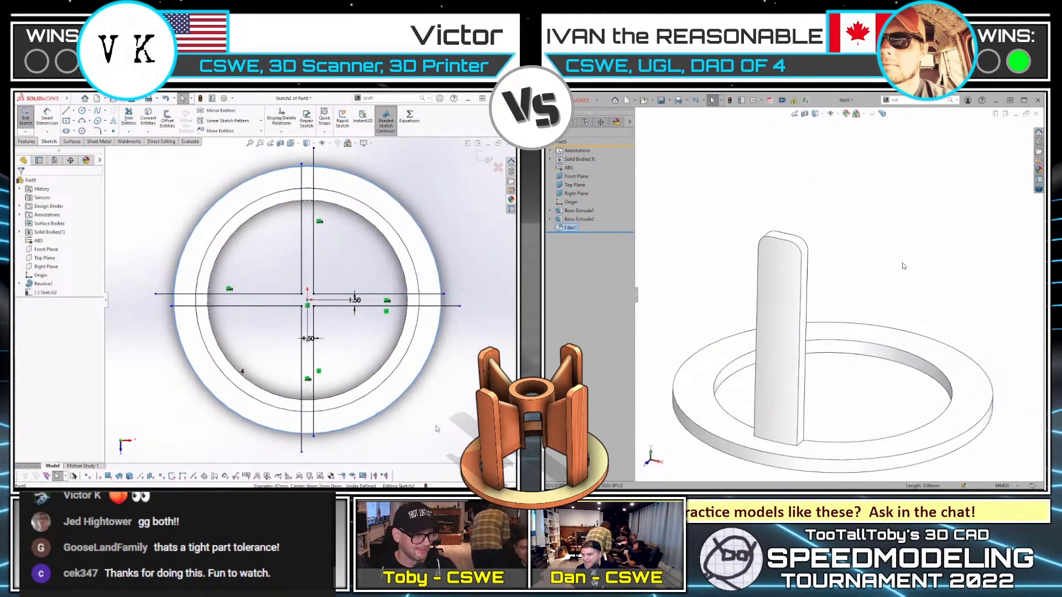
pyautogui.hotkey('ctrl', '4')
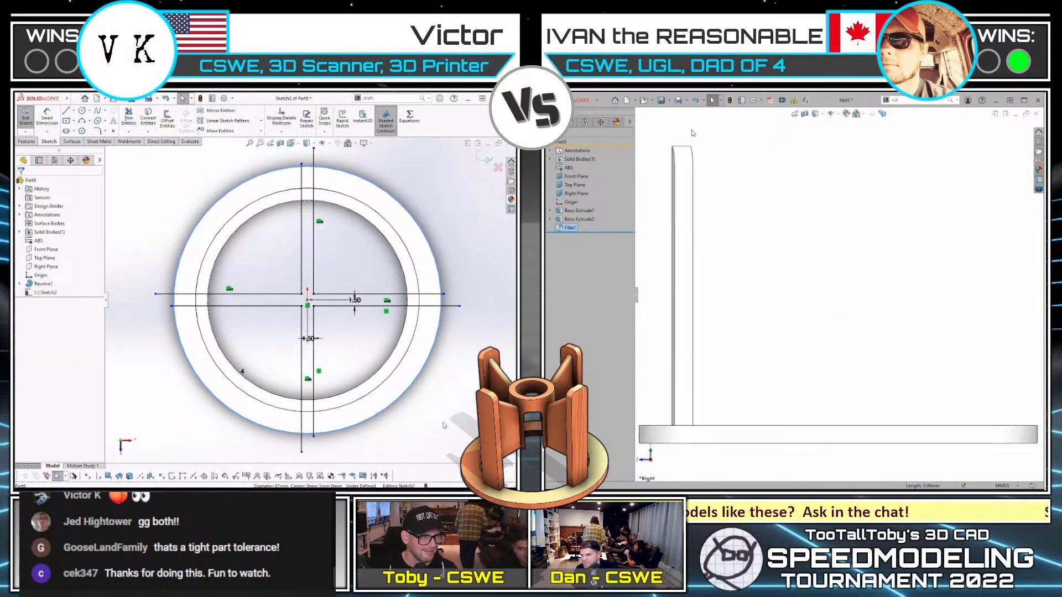
pyautogui.press('c')
pyautogui.press('t')
pyautogui.moveTo(451, 352); pyautogui.dragTo(443, 293)
pyautogui.scroll(4, 828, 218)
pyautogui.hotkey('ctrl', '5')
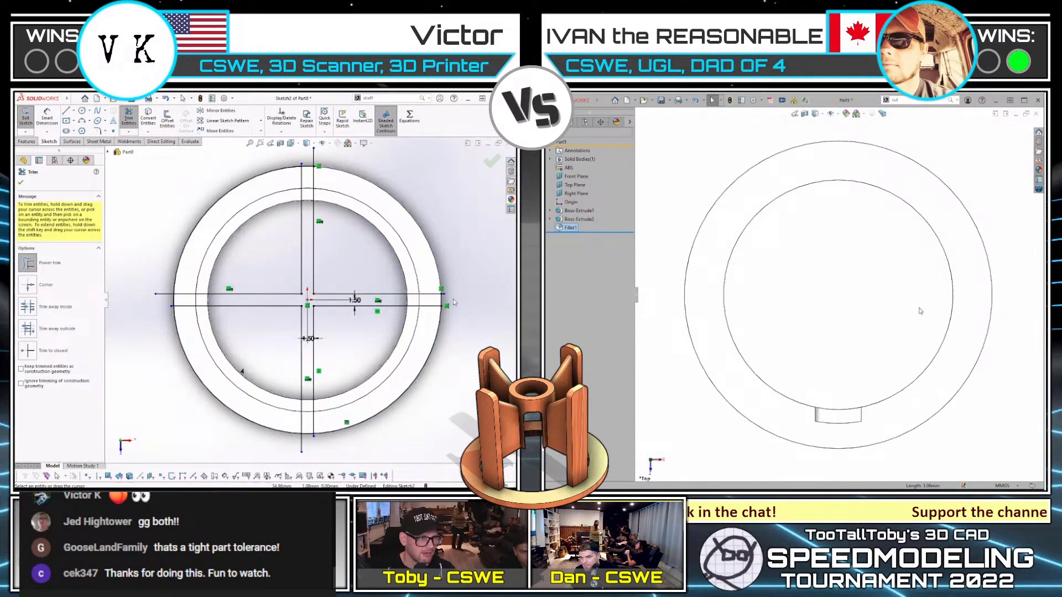
pyautogui.scroll(-4, 454, 301)
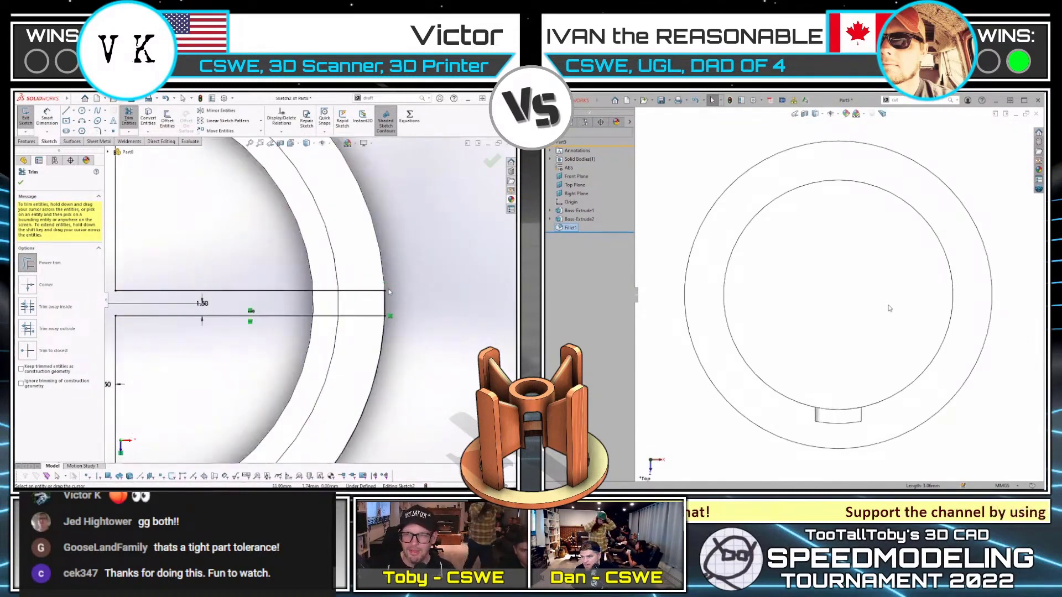
pyautogui.scroll(5, 388, 291)
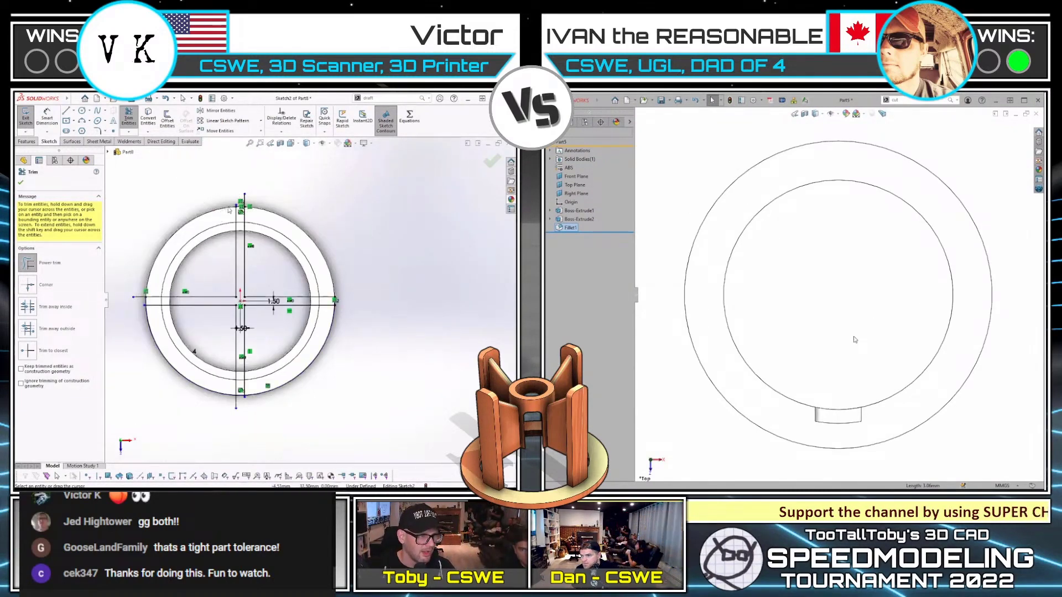
pyautogui.scroll(-2, 827, 326)
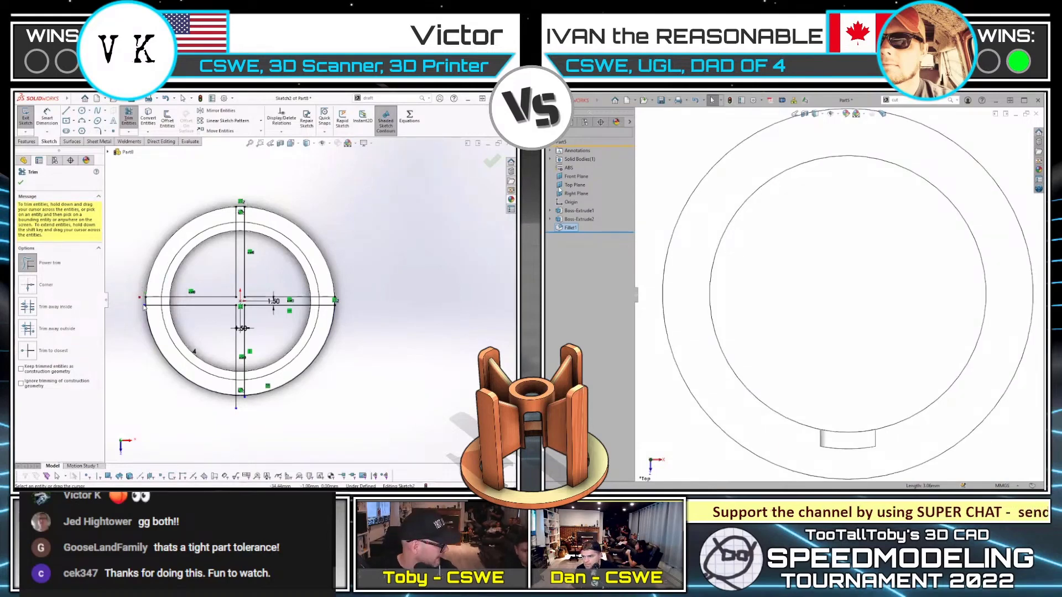
# - Create a plane offset 15 mm above the Top Plane, and trim another overhanging end off the cross sketch
pyautogui.click(560, 189)
pyautogui.moveTo(145, 309); pyautogui.dragTo(148, 318)
pyautogui.keyDown('ctrl'); pyautogui.moveTo(1002, 360); pyautogui.dragTo(992, 273); pyautogui.keyUp('ctrl')
pyautogui.write('14.5')
pyautogui.press('Return')
pyautogui.press('Return')
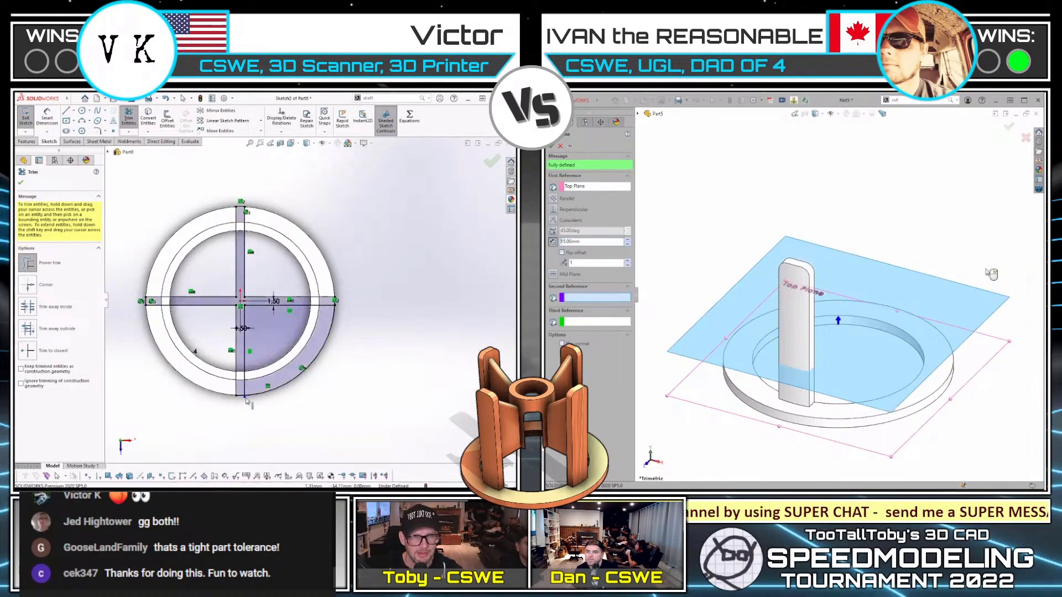
# - Finish the cross sketch, and draw a vertical construction line from the origin in a sketch on the offset plane
pyautogui.scroll(-4, 256, 402)
pyautogui.scroll(4, 249, 366)
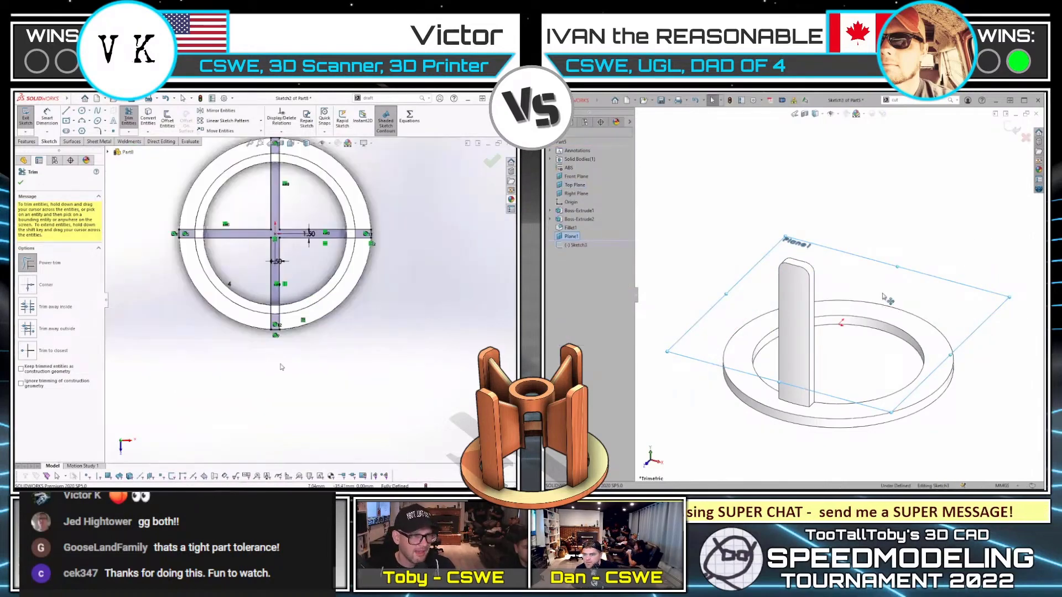
pyautogui.hotkey('ctrl', '8')
pyautogui.press('Escape')
pyautogui.moveTo(253, 383)
pyautogui.mouseDown(button='middle')
pyautogui.moveTo(249, 310)
pyautogui.moveTo(221, 332)
pyautogui.mouseUp(button='middle')
pyautogui.press('c')
pyautogui.click(31, 108)
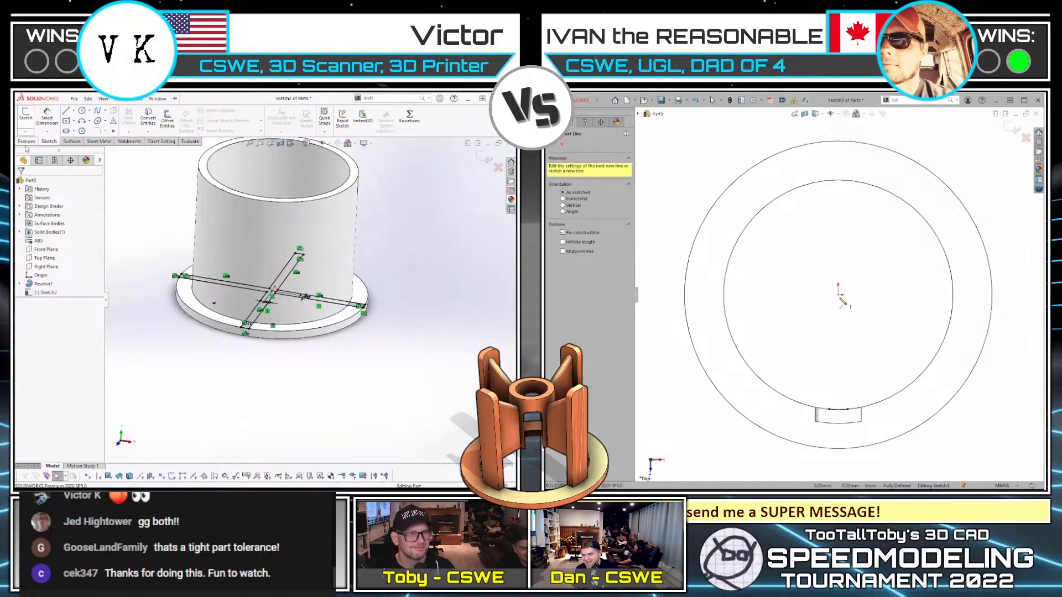
pyautogui.click(838, 294)
pyautogui.click(131, 119)
pyautogui.click(838, 256)
pyautogui.press('Escape')
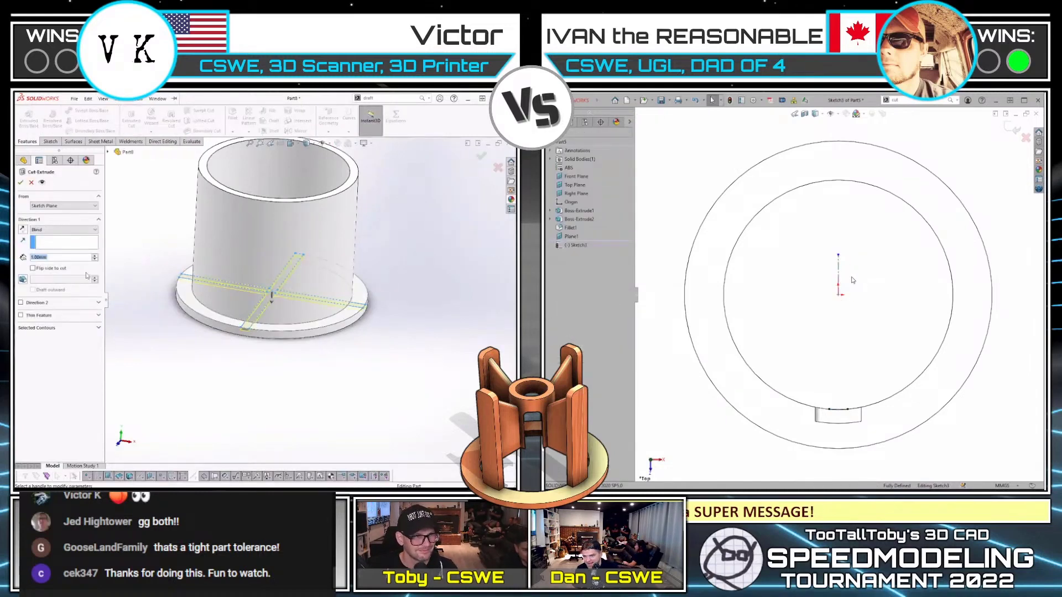
# - Try to cut away all material outside the cross profile using a reversed Through All cut with the side to cut flipped
pyautogui.click(41, 240)
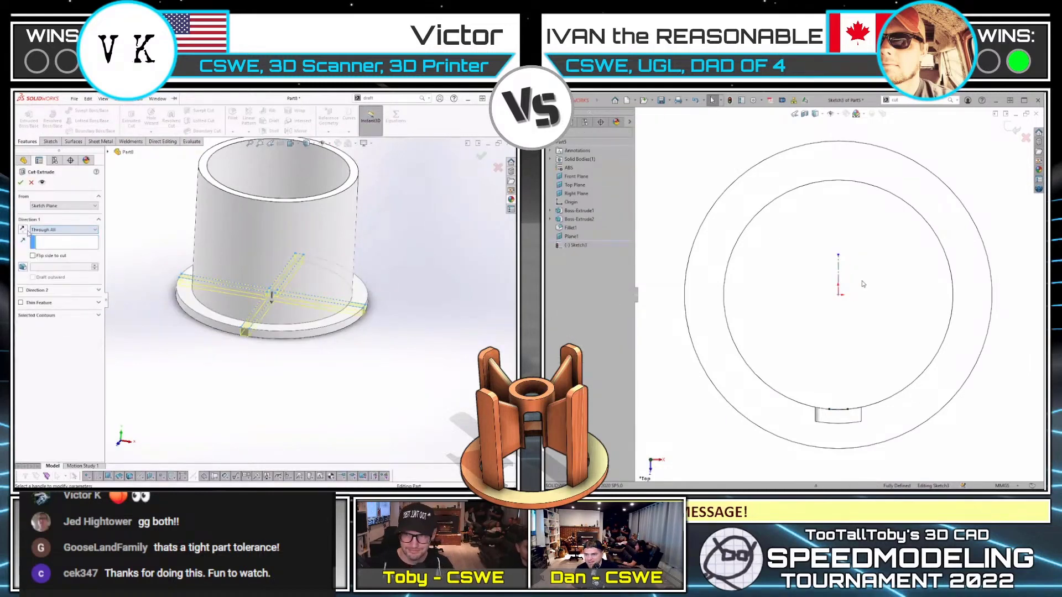
pyautogui.click(24, 229)
pyautogui.click(58, 256)
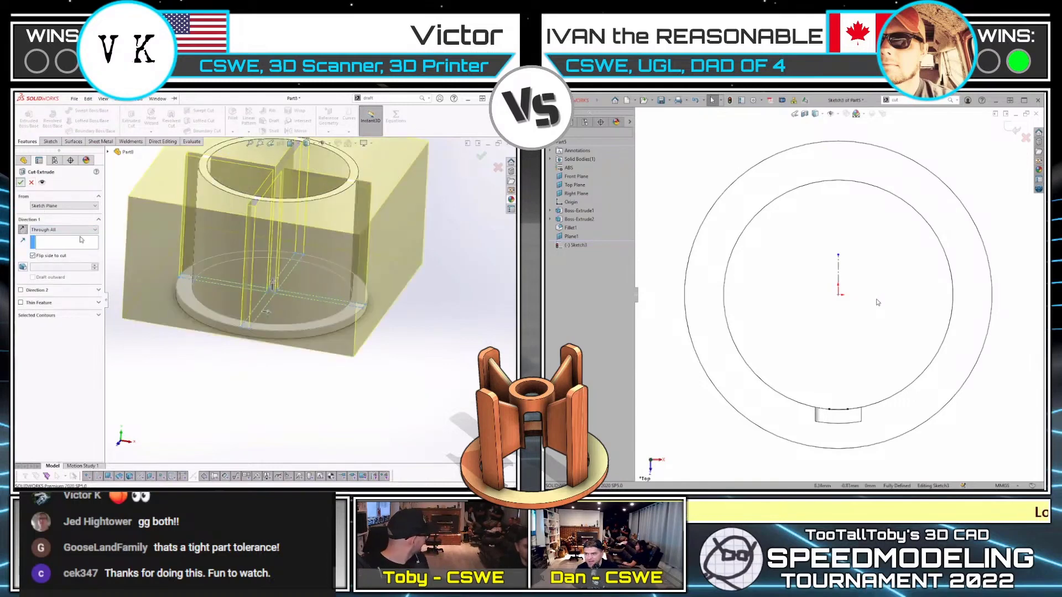
pyautogui.click(20, 181)
pyautogui.moveTo(249, 310)
pyautogui.mouseDown(button='middle')
pyautogui.moveTo(230, 330)
pyautogui.moveTo(230, 382)
pyautogui.moveTo(227, 359)
pyautogui.mouseUp(button='middle')
# - Sketch a 20 mm diameter circle centred on the origin of the offset plane, and undo the through-all cut in the other part
pyautogui.press('c')
pyautogui.click(838, 295)
pyautogui.click(863, 317)
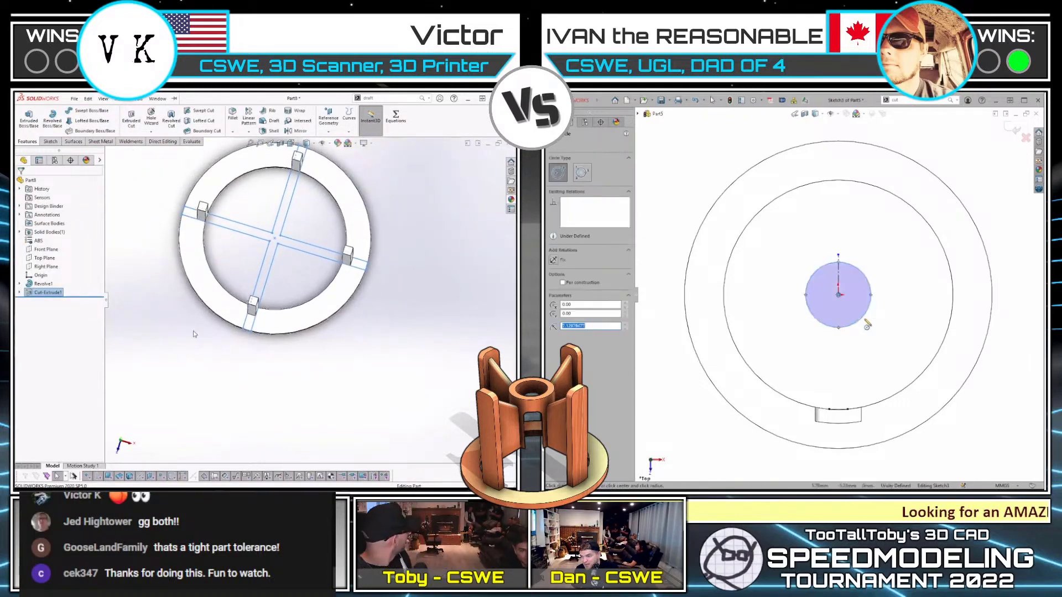
pyautogui.press('Escape')
pyautogui.scroll(2, 228, 330)
pyautogui.click(901, 334)
pyautogui.hotkey('ctrl', 'z')
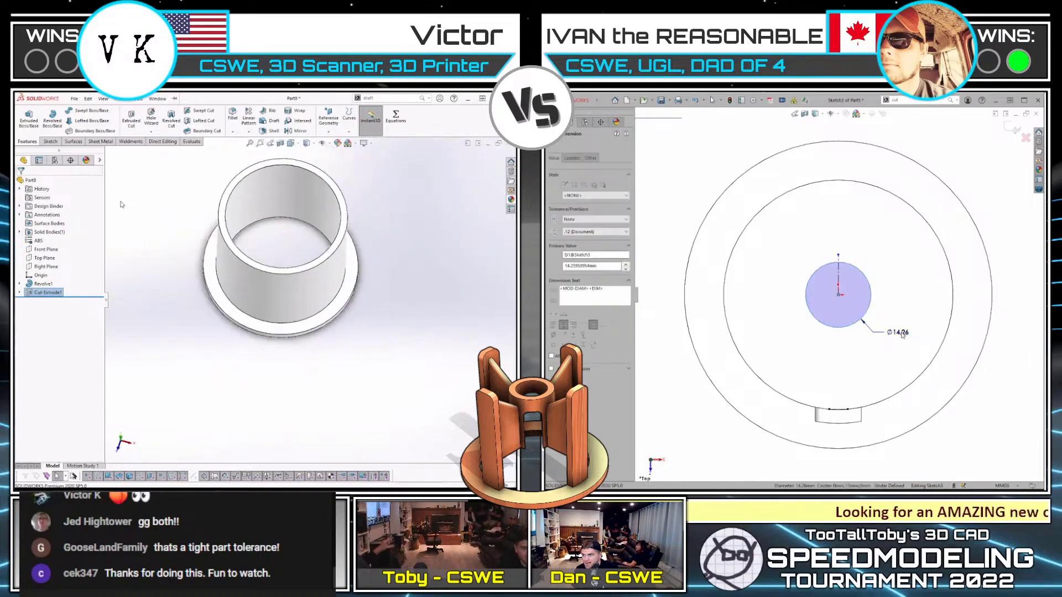
pyautogui.write('200')
pyautogui.press('Return')
pyautogui.scroll(3, 234, 303)
pyautogui.hotkey('ctrl', 'z')
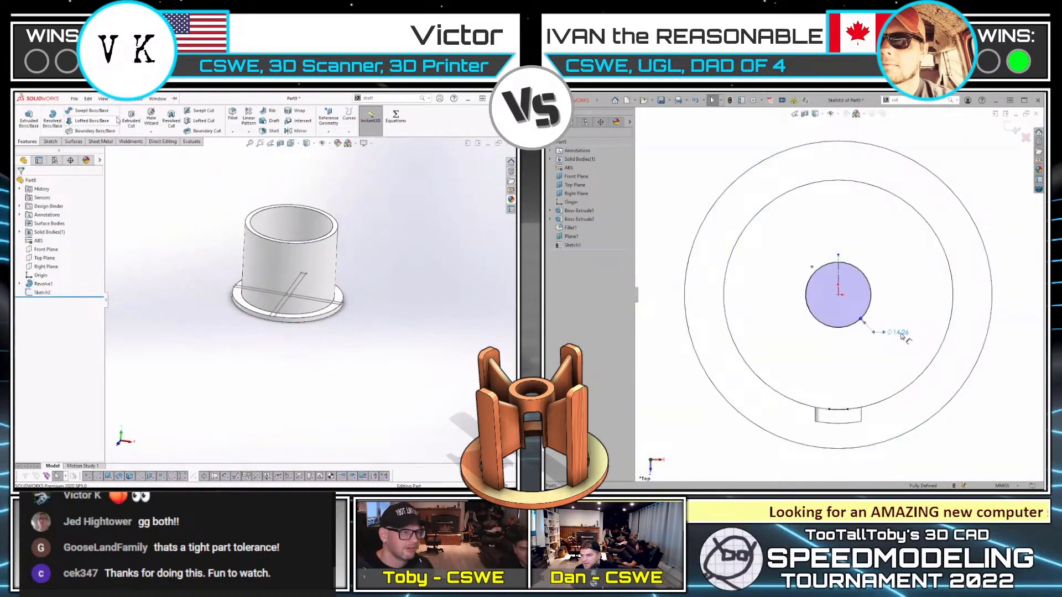
pyautogui.click(133, 126)
pyautogui.press('Return')
# - Sketch a short vertical line between the circle and the tab, and mirror it about the construction line
pyautogui.press('l')
pyautogui.press('Escape')
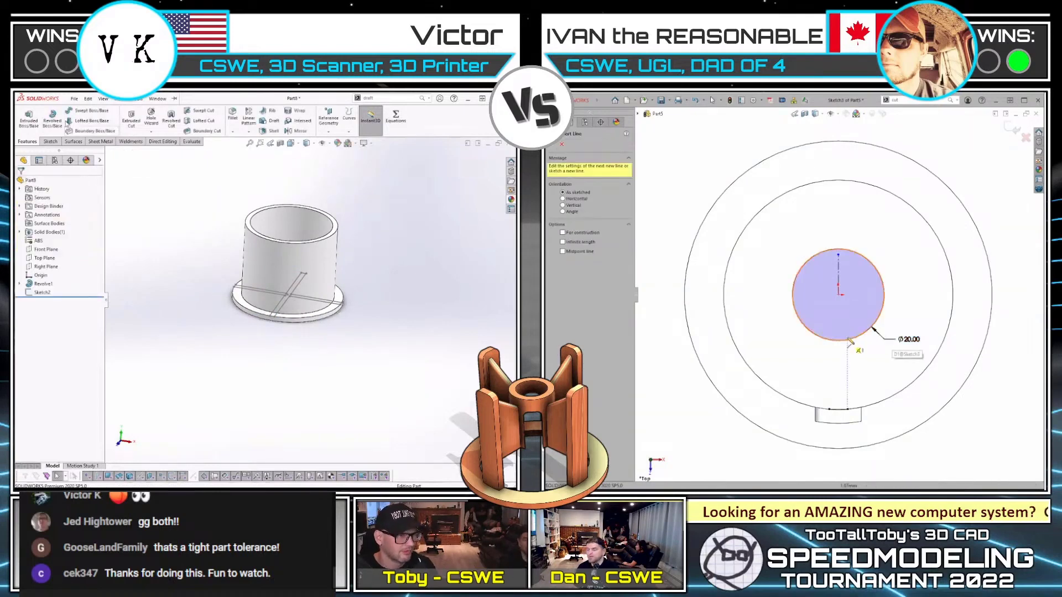
pyautogui.click(29, 120)
pyautogui.click(845, 356)
pyautogui.click(844, 385)
pyautogui.press('Escape')
pyautogui.click(273, 316)
pyautogui.click(844, 379)
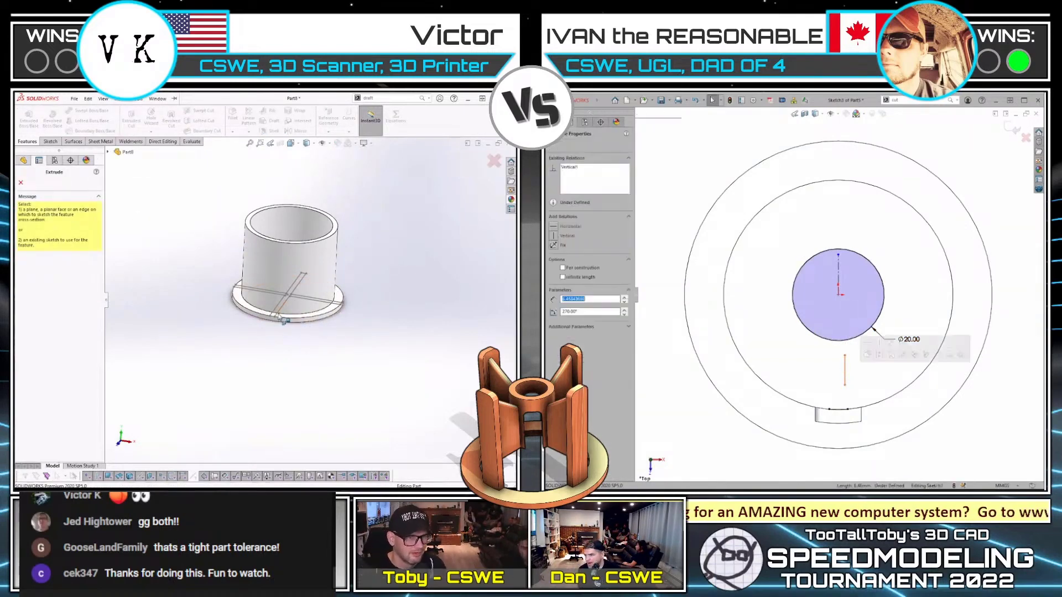
pyautogui.keyDown('ctrl'); pyautogui.click(838, 281); pyautogui.keyUp('ctrl')
pyautogui.scroll(-3, 338, 230)
pyautogui.press('m')
# - Extrude the cross profile up to the sleeve's top face, and set the spacing between the two mirrored lines to 3 mm
pyautogui.click(331, 236)
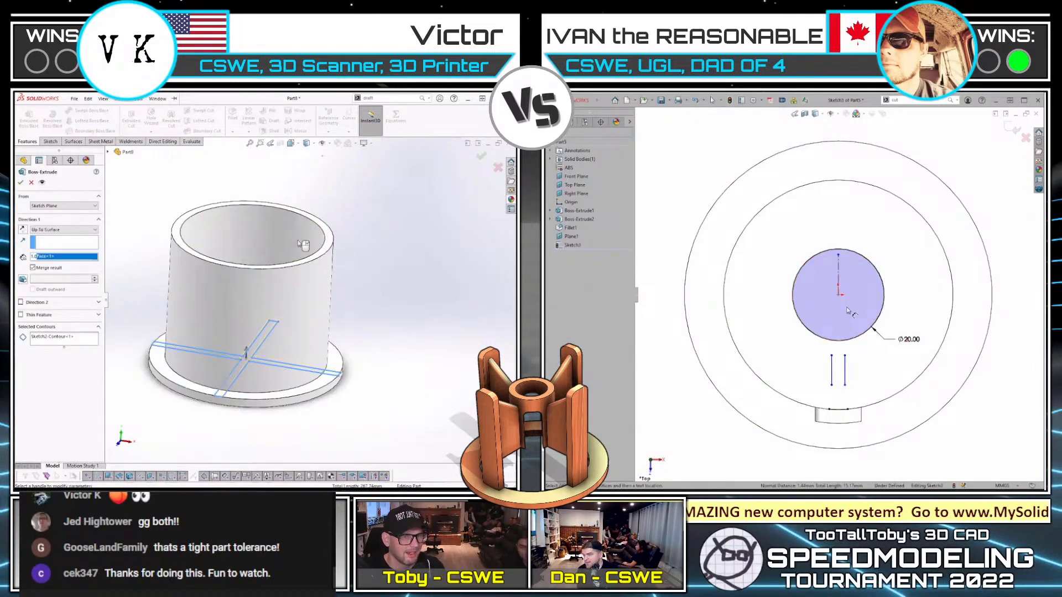
pyautogui.press('d')
pyautogui.click(844, 363)
pyautogui.press('Return')
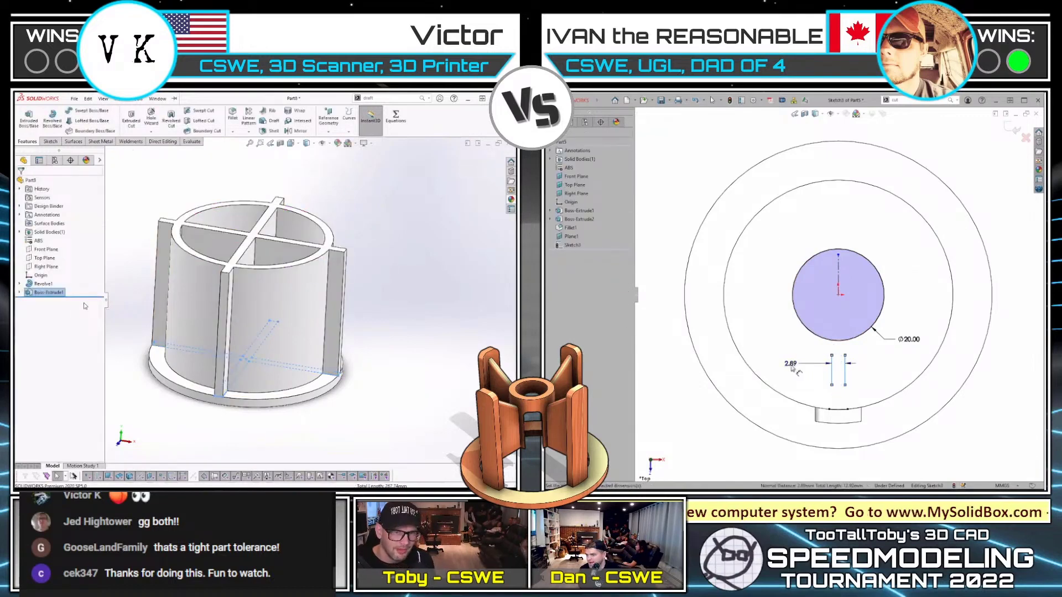
pyautogui.click(792, 368)
pyautogui.write('3')
pyautogui.press('Return')
# - Extend the two parallel lines to the 20 mm circle and the tab, and trim most of the circle away
pyautogui.scroll(-1, 857, 387)
pyautogui.press('t')
pyautogui.click(56, 285)
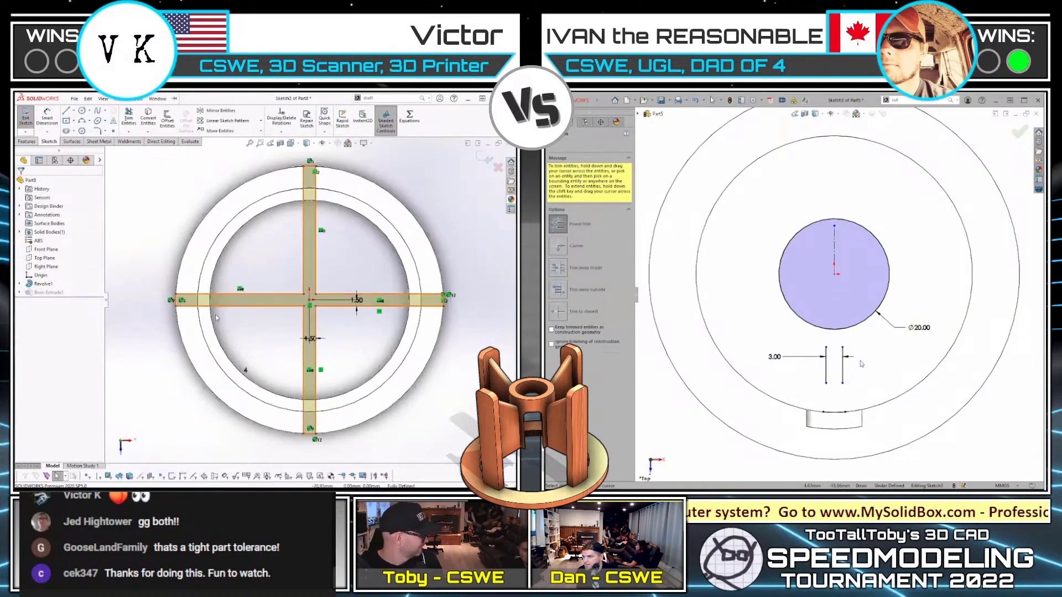
pyautogui.keyDown('shift'); pyautogui.moveTo(857, 359); pyautogui.dragTo(797, 353); pyautogui.keyUp('shift')
pyautogui.moveTo(851, 381)
pyautogui.keyDown('shift'); pyautogui.mouseDown()
pyautogui.moveTo(805, 384)
pyautogui.moveTo(811, 358)
pyautogui.moveTo(865, 295)
pyautogui.mouseUp(); pyautogui.keyUp('shift')
pyautogui.press('l')
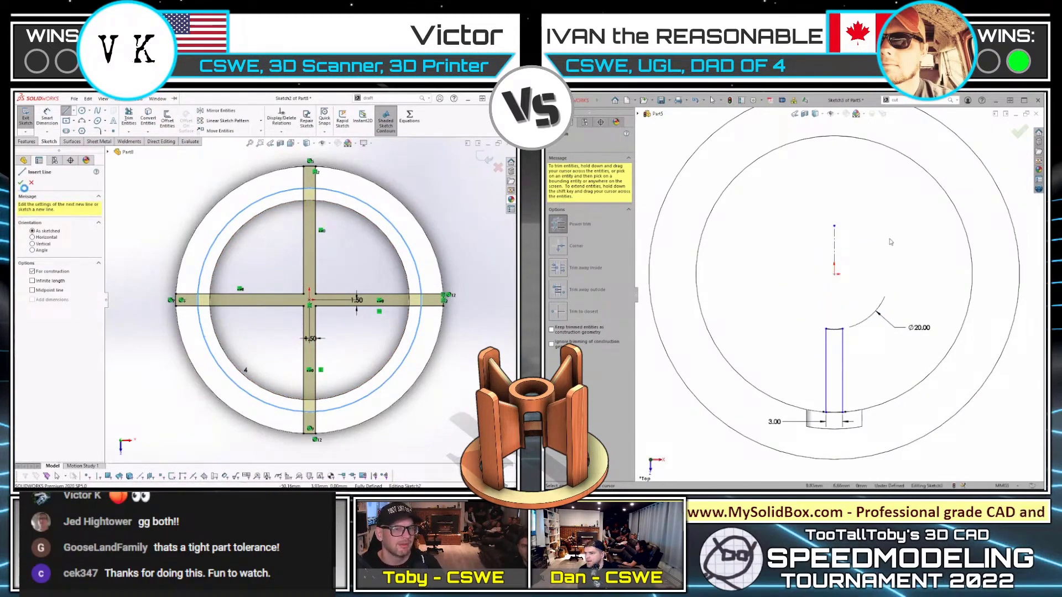
pyautogui.click(21, 183)
# - Convert the sleeve's outer edge into the cross sketch, and trim the leftover arc beside the rib profile's outer end
pyautogui.scroll(-8, 848, 412)
pyautogui.press('c')
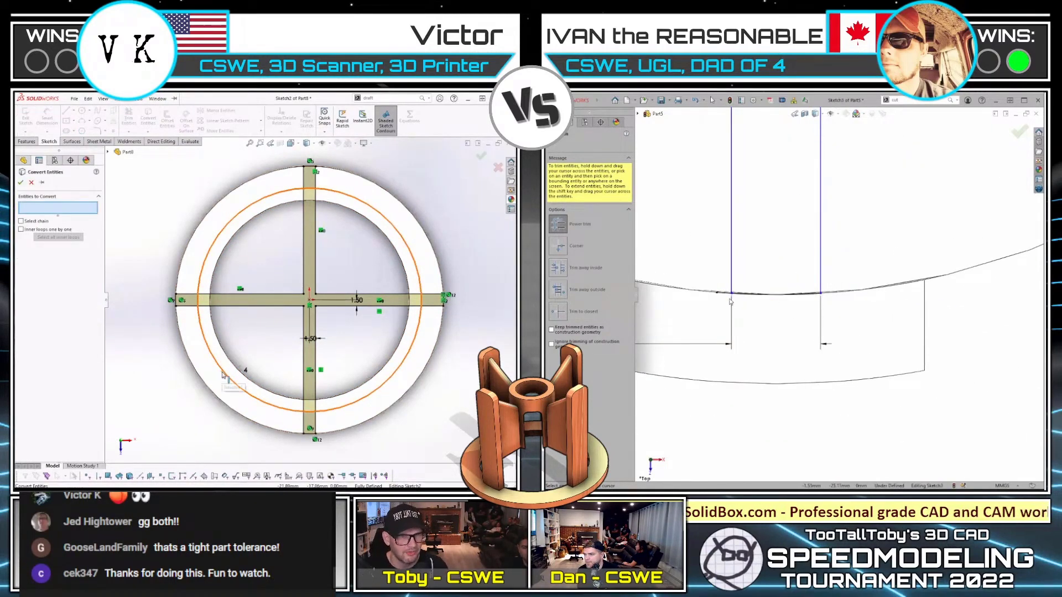
pyautogui.moveTo(730, 301); pyautogui.dragTo(722, 286)
pyautogui.click(222, 376)
pyautogui.press('Return')
pyautogui.scroll(10, 808, 285)
pyautogui.press('s')
pyautogui.scroll(-2, 852, 206)
pyautogui.press('Escape')
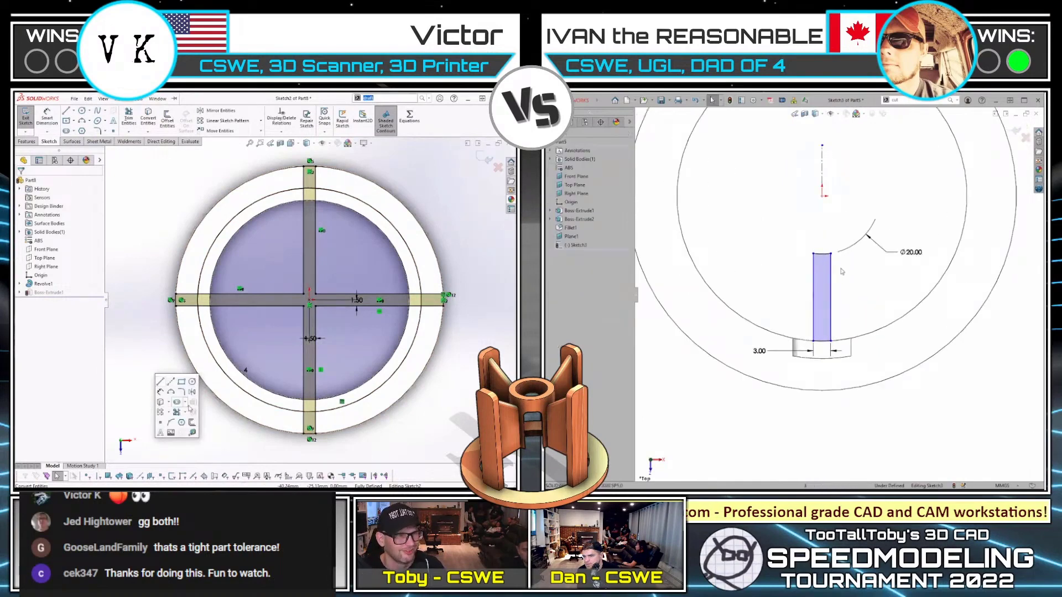
# - Make the two rib lines symmetric about the construction line, and trim two cross arms back to the sleeve's outer circle
pyautogui.moveTo(844, 279); pyautogui.dragTo(755, 255)
pyautogui.click(177, 412)
pyautogui.keyDown('ctrl'); pyautogui.click(822, 179); pyautogui.keyUp('ctrl')
pyautogui.moveTo(171, 311); pyautogui.dragTo(189, 286)
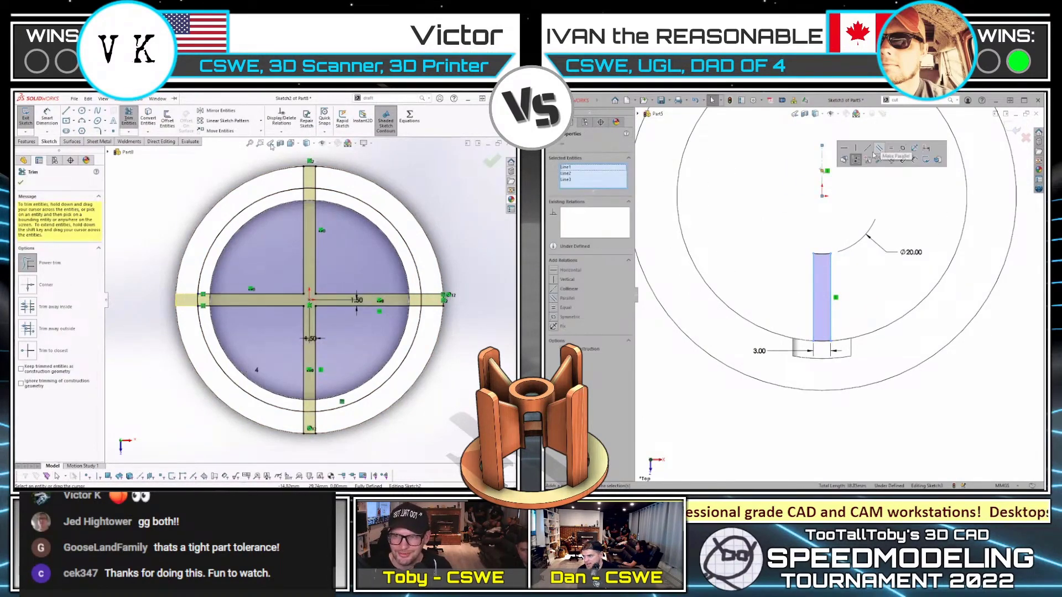
pyautogui.click(896, 189)
pyautogui.moveTo(310, 178); pyautogui.dragTo(325, 181)
pyautogui.scroll(4, 886, 309)
pyautogui.moveTo(886, 346); pyautogui.dragTo(816, 203, button='middle')
# - Trim the remaining cross arms and surplus arcs at the sleeve's outer circle, and extrude the rib profile upward from the offset plane
pyautogui.moveTo(415, 244); pyautogui.dragTo(426, 265)
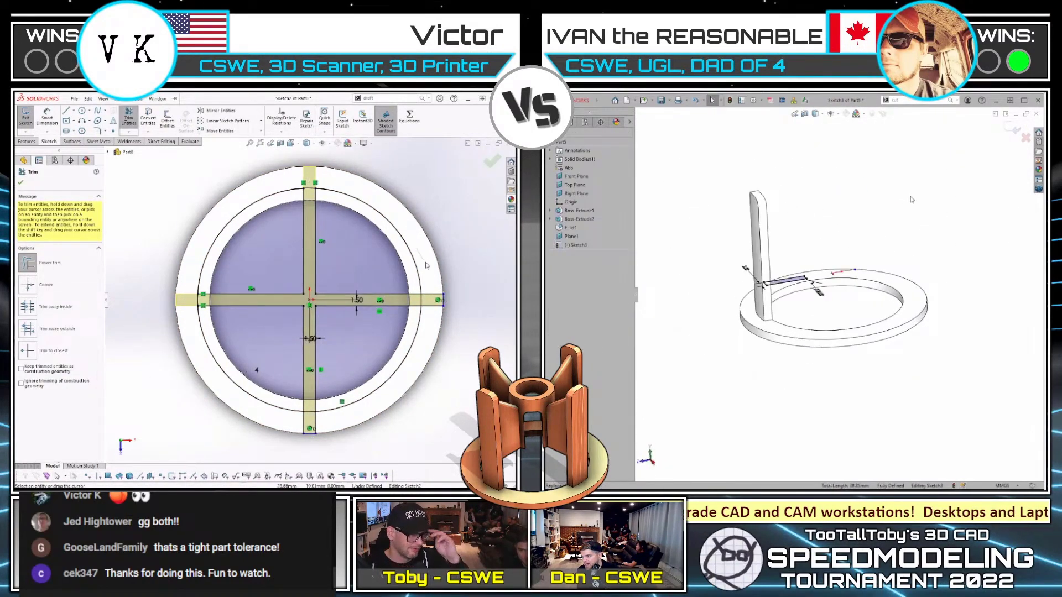
pyautogui.moveTo(913, 199); pyautogui.dragTo(884, 239, button='middle')
pyautogui.moveTo(426, 266); pyautogui.dragTo(434, 321)
pyautogui.moveTo(923, 238); pyautogui.dragTo(913, 189, button='middle')
pyautogui.moveTo(448, 303); pyautogui.dragTo(414, 276)
pyautogui.moveTo(368, 416)
pyautogui.mouseDown()
pyautogui.moveTo(312, 432)
pyautogui.moveTo(285, 402)
pyautogui.mouseUp()
pyautogui.press('Return')
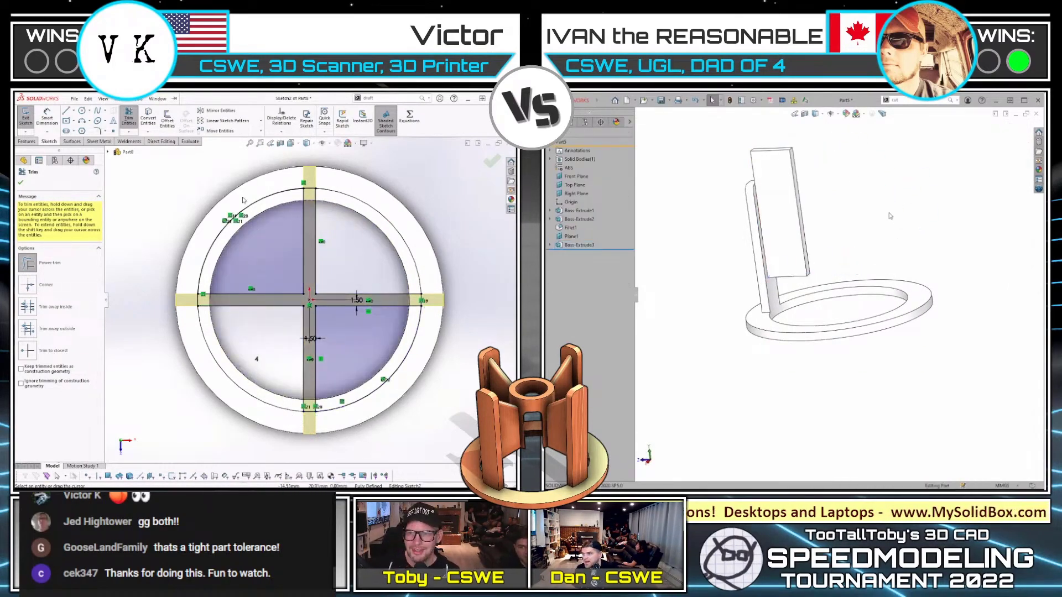
pyautogui.moveTo(242, 198); pyautogui.dragTo(270, 245)
pyautogui.hotkey('ctrl', '4')
pyautogui.moveTo(433, 415); pyautogui.dragTo(357, 344)
pyautogui.press('d')
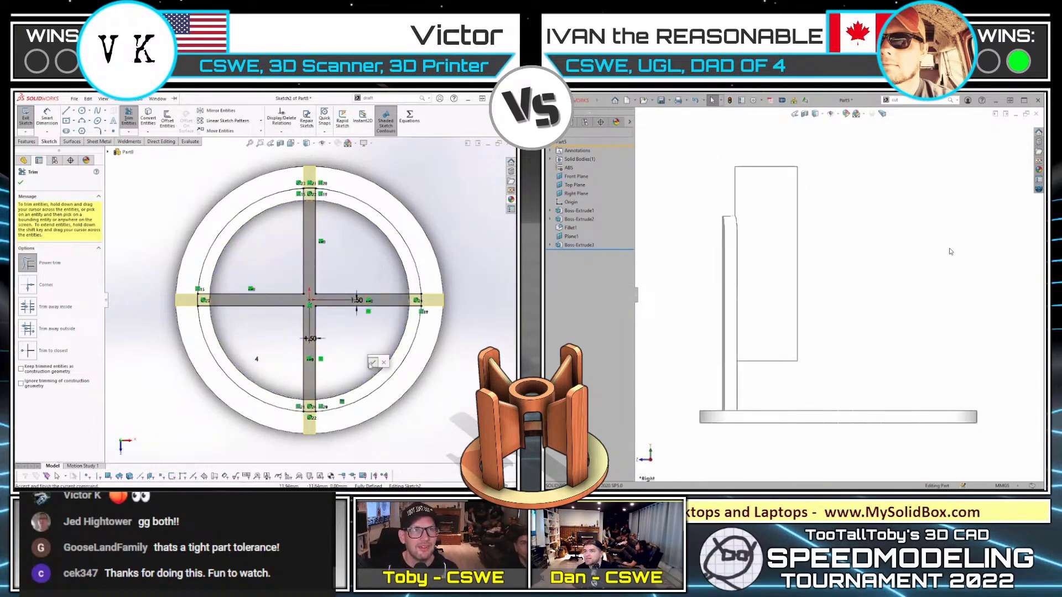
pyautogui.click(372, 363)
# - Exit the trimmed cross sketch, and sketch a sloped line across the upper part of the rib's side face
pyautogui.moveTo(372, 363)
pyautogui.mouseDown(button='middle')
pyautogui.moveTo(130, 224)
pyautogui.moveTo(225, 355)
pyautogui.moveTo(225, 338)
pyautogui.mouseUp(button='middle')
pyautogui.click(771, 282)
pyautogui.click(25, 116)
pyautogui.press('l')
pyautogui.click(735, 191)
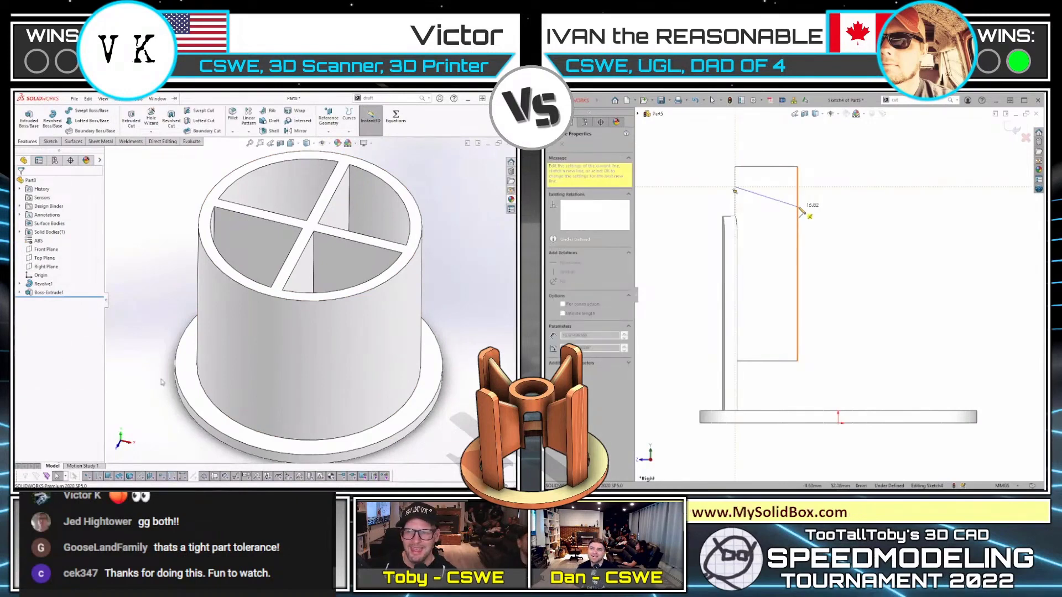
pyautogui.click(798, 207)
# - Set the sloped line's angle to the flange's top edge to 35 degrees
pyautogui.press('d')
pyautogui.moveTo(219, 416); pyautogui.dragTo(243, 332, button='middle')
pyautogui.click(850, 412)
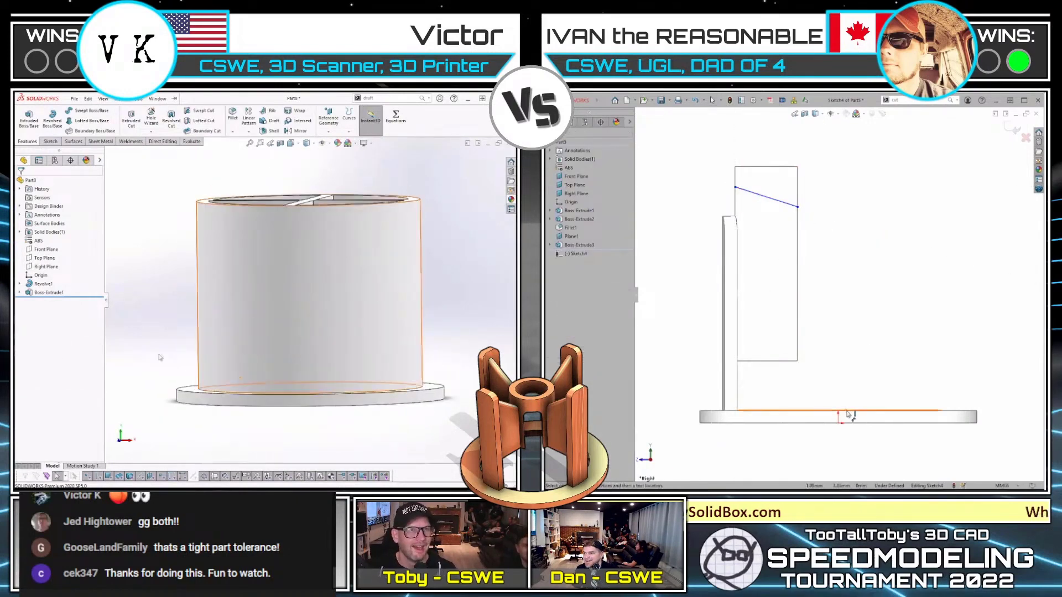
pyautogui.click(789, 204)
pyautogui.click(50, 335)
pyautogui.click(772, 264)
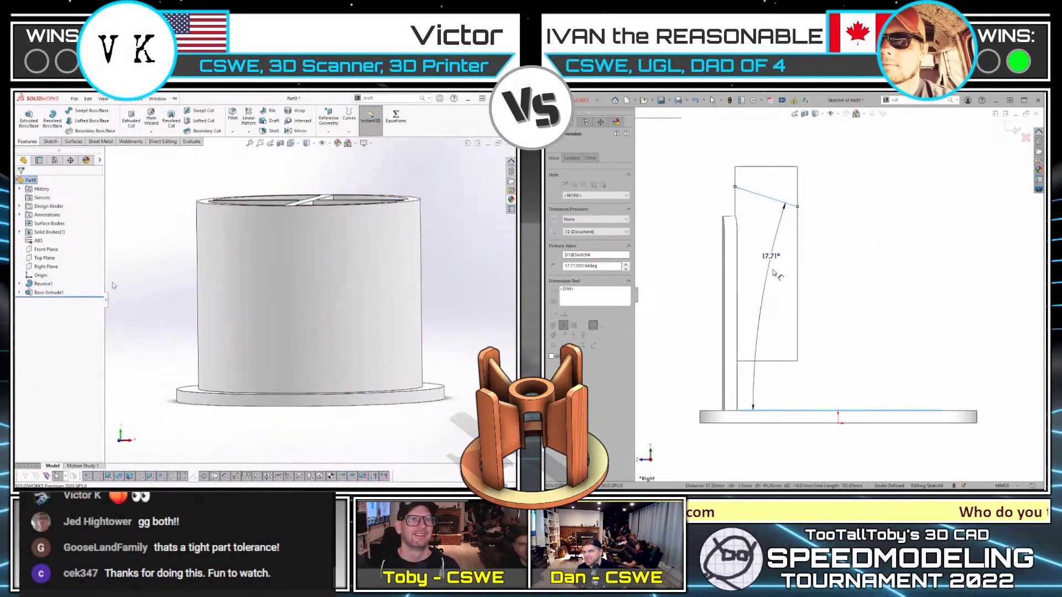
pyautogui.moveTo(191, 302); pyautogui.dragTo(180, 258, button='middle')
pyautogui.write('35')
pyautogui.press('Return')
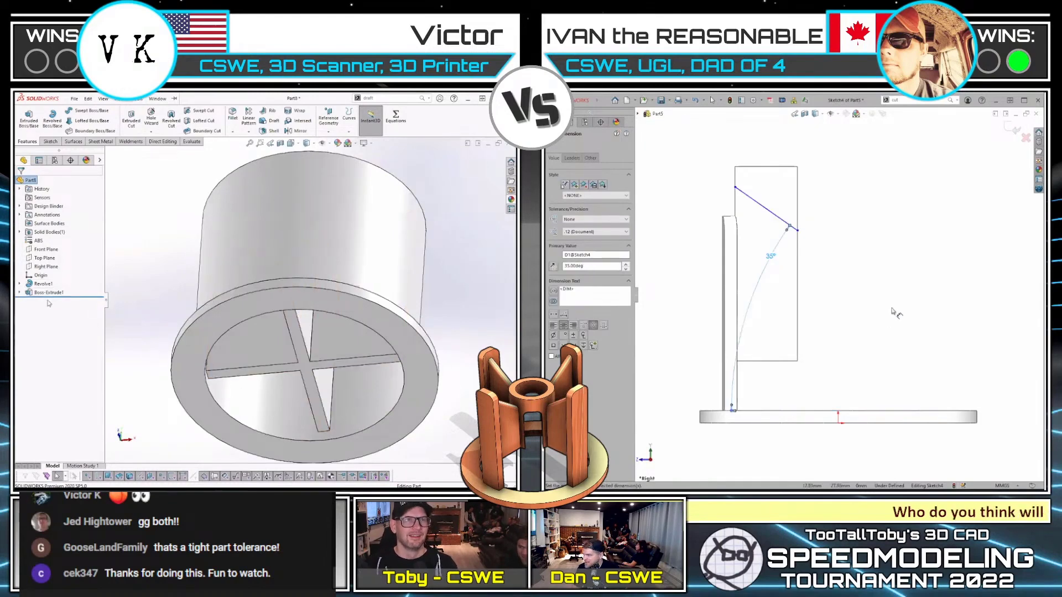
pyautogui.click(19, 292)
pyautogui.click(49, 301)
pyautogui.click(58, 286)
pyautogui.click(891, 317)
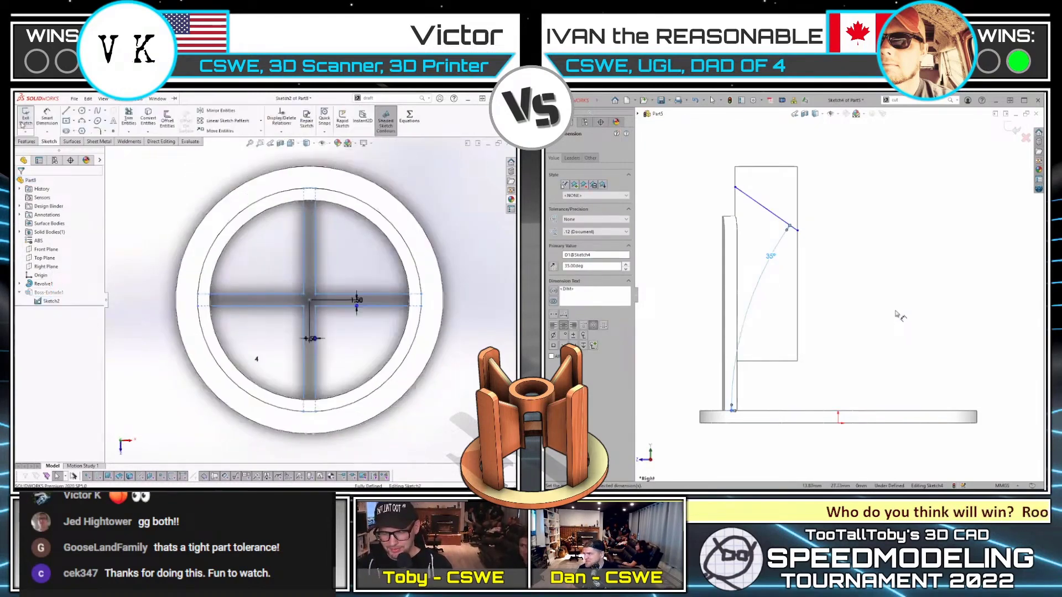
# - Extend the cross extrusion in a second direction up to the flange's face, and roll the other part back above its sloped-line sketch
pyautogui.rightClick(42, 293)
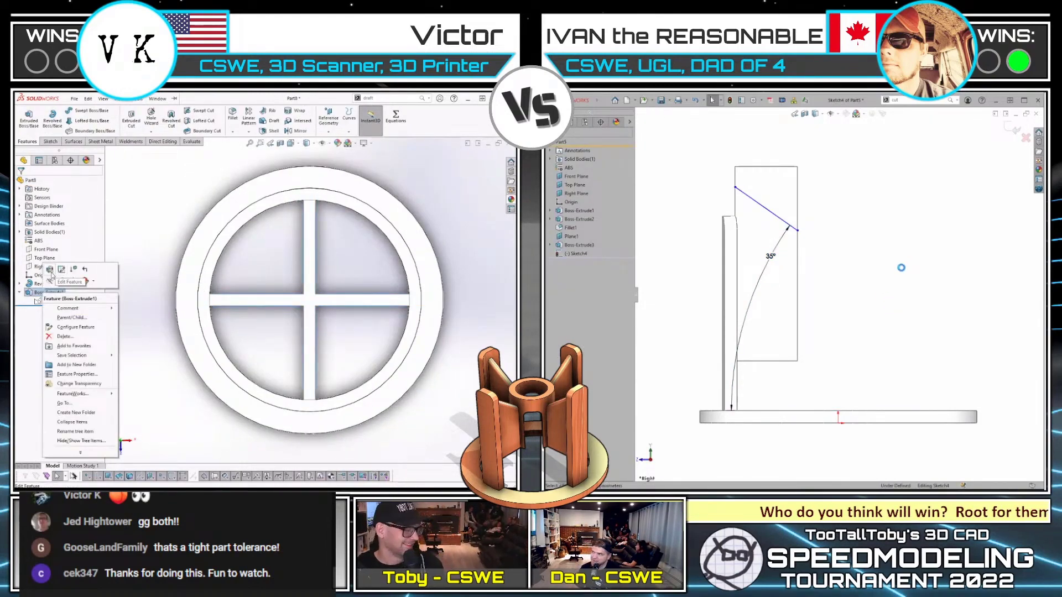
pyautogui.click(36, 269)
pyautogui.moveTo(202, 313); pyautogui.dragTo(191, 182, button='middle')
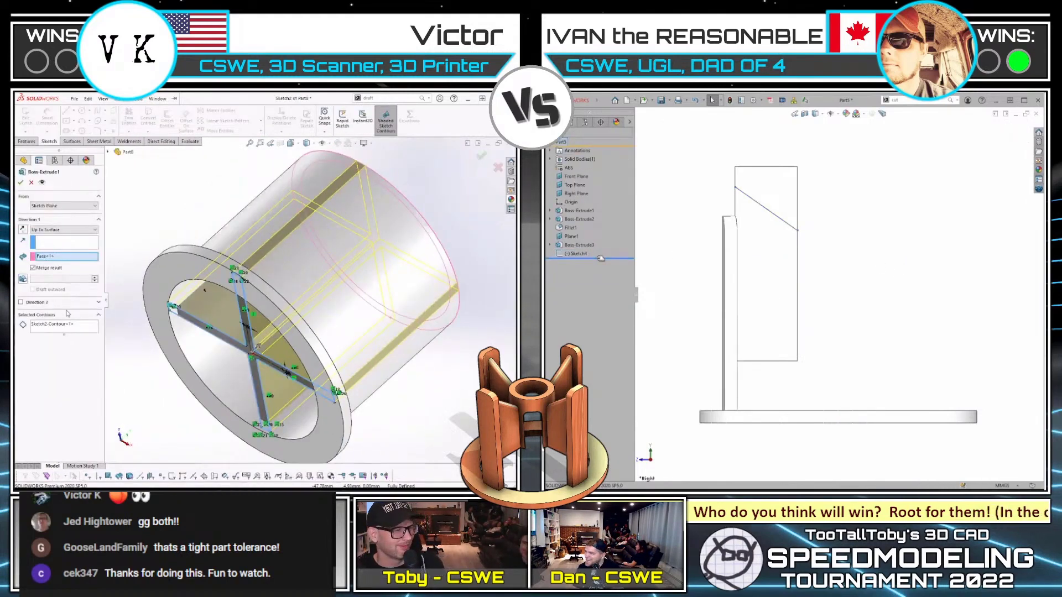
pyautogui.click(64, 303)
pyautogui.moveTo(600, 258); pyautogui.dragTo(602, 249)
pyautogui.click(62, 312)
pyautogui.scroll(1, 889, 275)
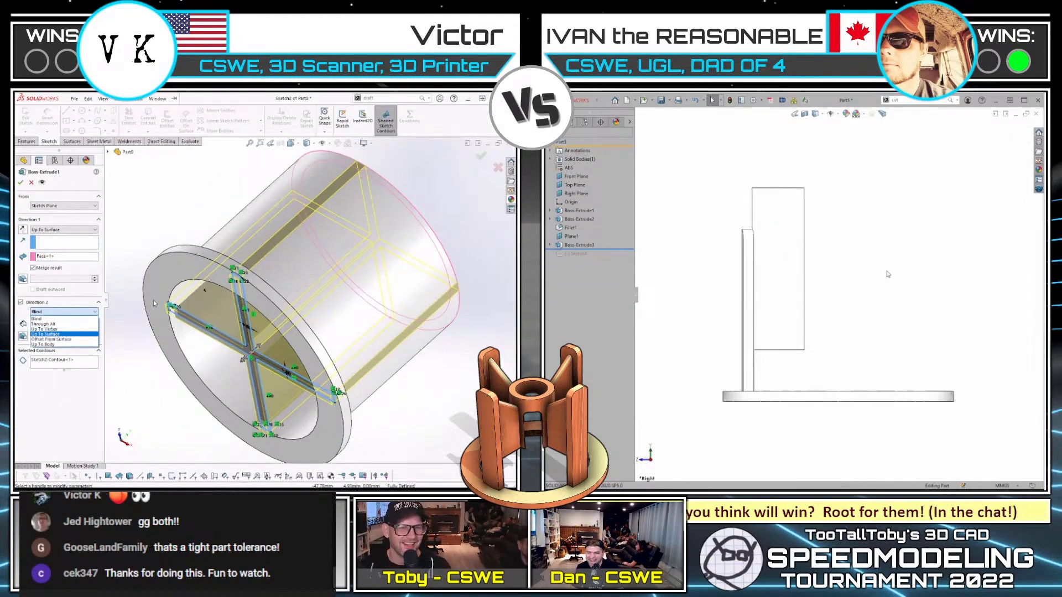
pyautogui.click(61, 334)
pyautogui.click(155, 303)
pyautogui.click(21, 182)
# - Start a sketch on the cross part's flange face, and another on the underside of the other part's rib
pyautogui.moveTo(120, 241); pyautogui.dragTo(143, 313, button='middle')
pyautogui.moveTo(898, 280); pyautogui.dragTo(886, 214, button='middle')
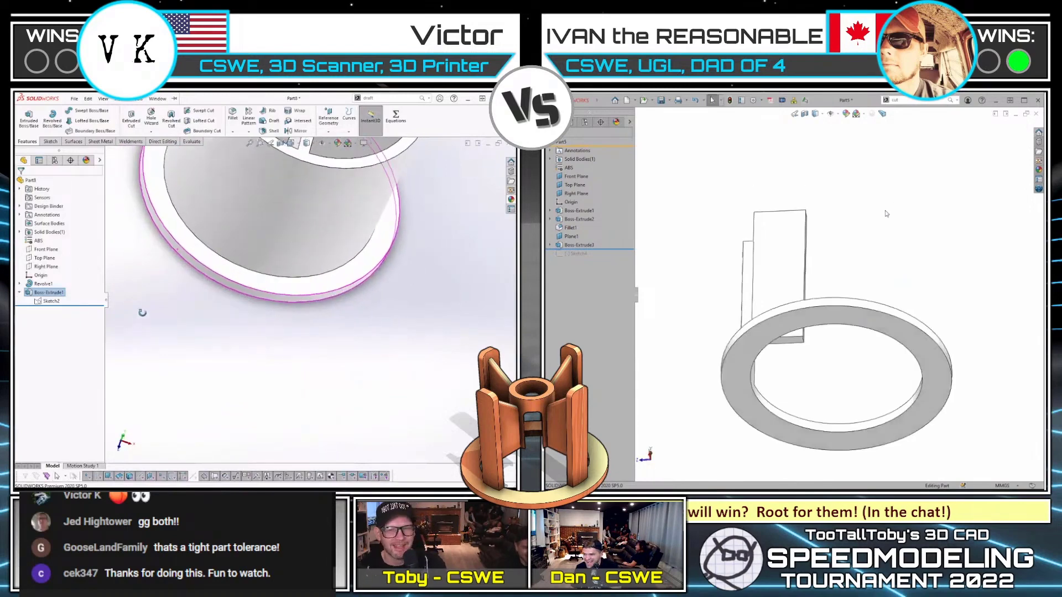
pyautogui.moveTo(142, 313); pyautogui.dragTo(157, 332, button='middle')
pyautogui.scroll(3, 194, 232)
pyautogui.moveTo(194, 232); pyautogui.dragTo(228, 252, button='middle')
pyautogui.click(791, 340)
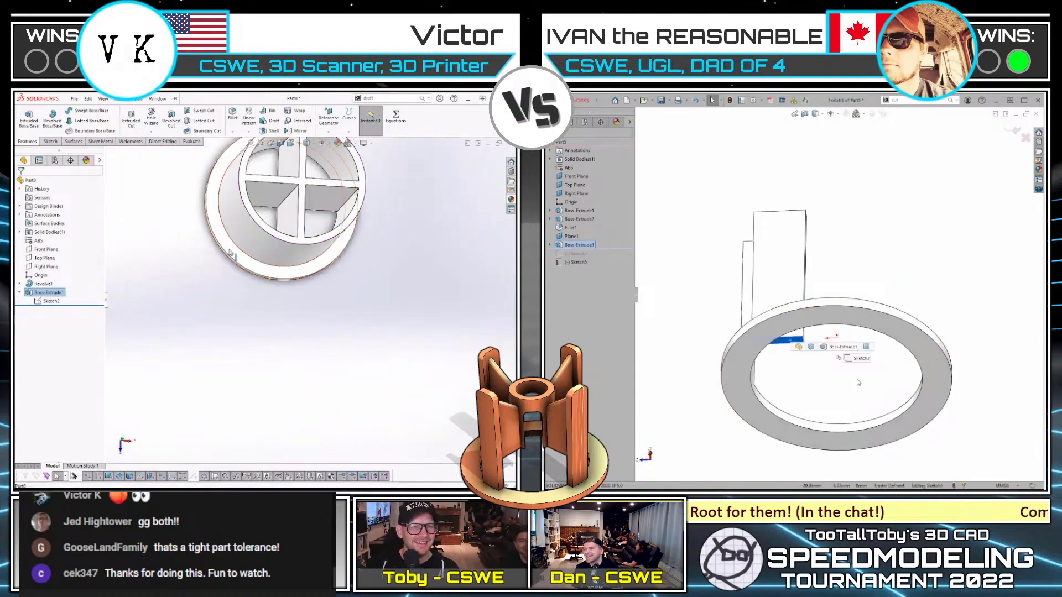
pyautogui.rightClick(231, 255)
pyautogui.click(247, 239)
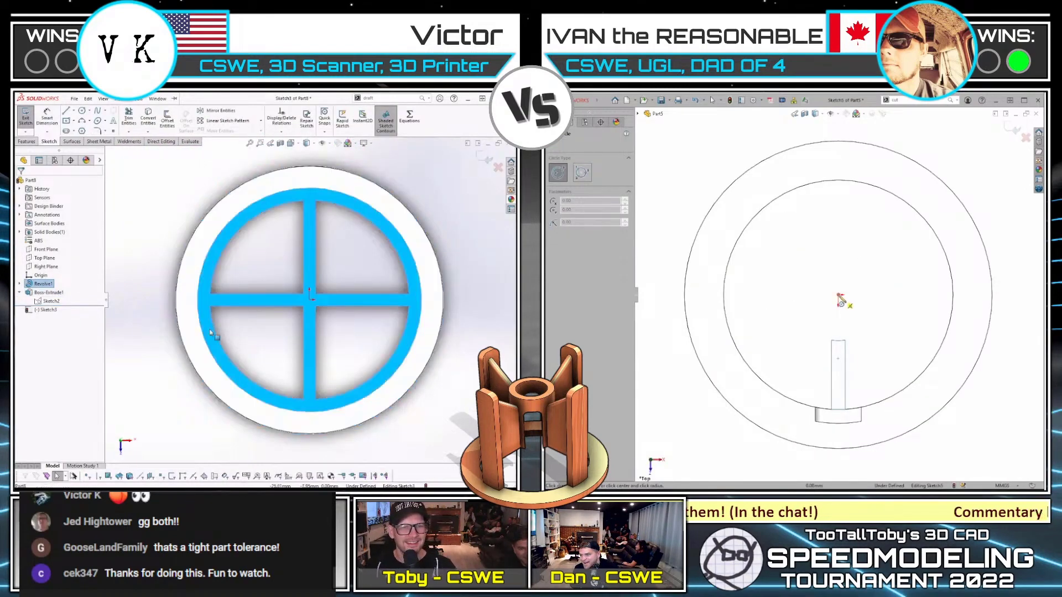
# - Sketch a 20 mm circle centred on the origin, and draw a horizontal line across the other part's flange just below its centre
pyautogui.click(839, 295)
pyautogui.click(150, 364)
pyautogui.click(859, 315)
pyautogui.press('d')
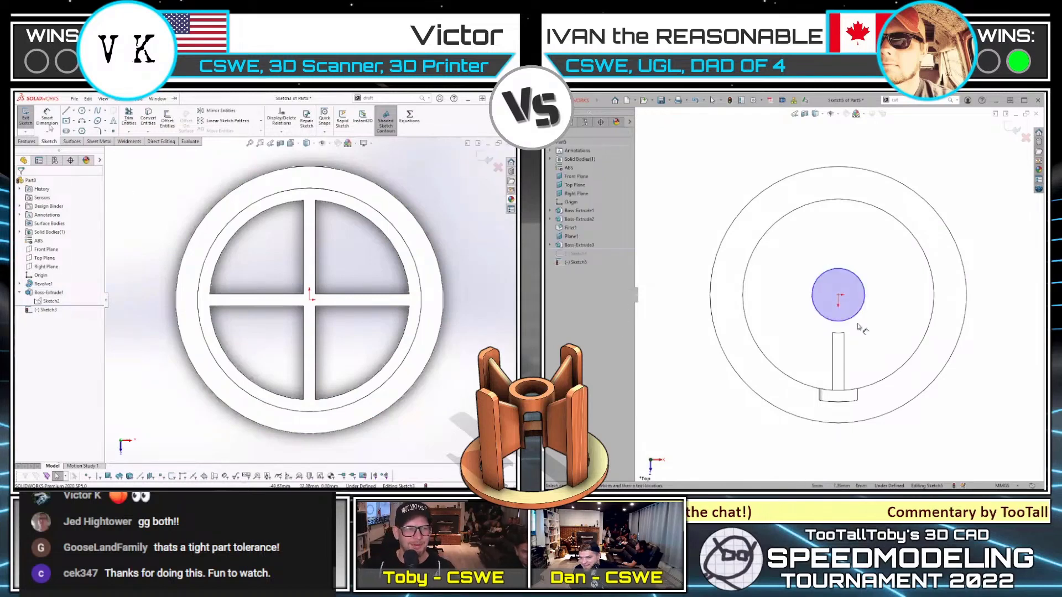
pyautogui.click(68, 115)
pyautogui.click(146, 309)
pyautogui.click(859, 313)
pyautogui.click(886, 340)
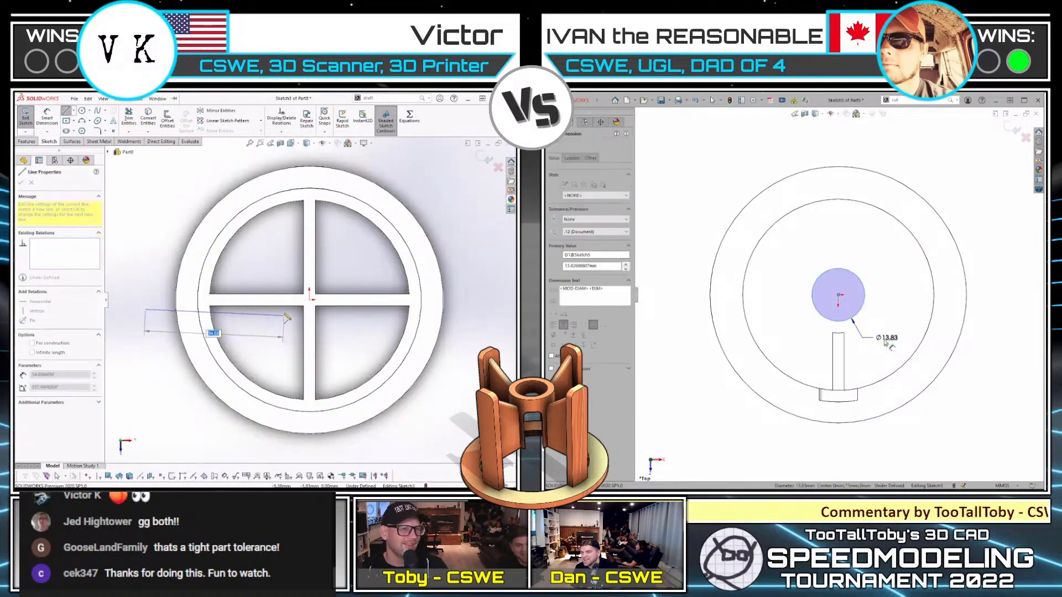
pyautogui.click(284, 310)
pyautogui.write('20')
pyautogui.press('Return')
# - Add a concentric 14 mm circle for the hub bore, and close the other part's quadrant profile with a vertical line and an arc
pyautogui.press('c')
pyautogui.click(284, 453)
pyautogui.click(838, 295)
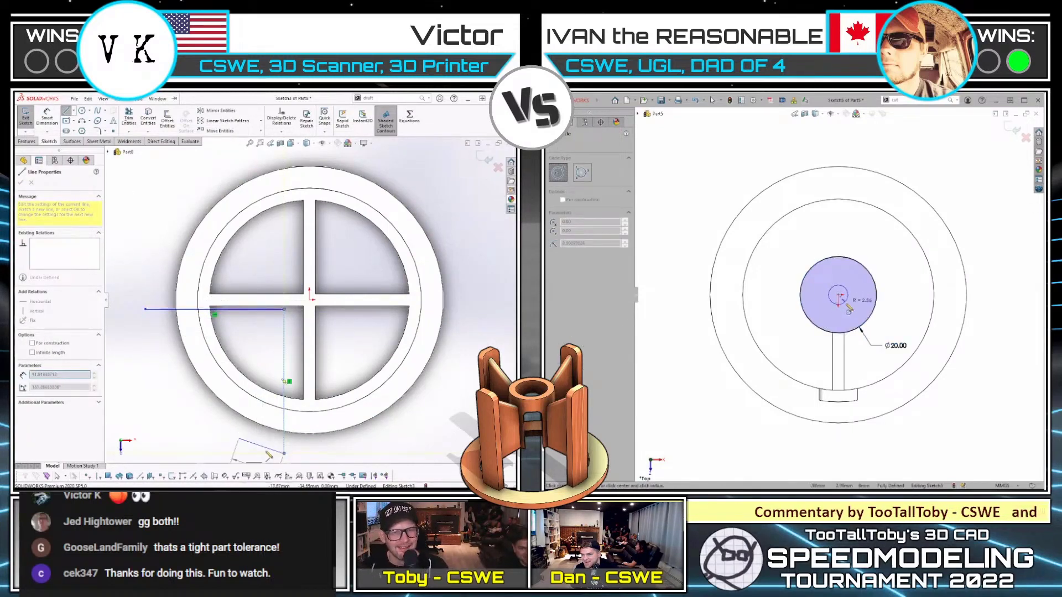
pyautogui.click(853, 303)
pyautogui.press('d')
pyautogui.click(145, 310)
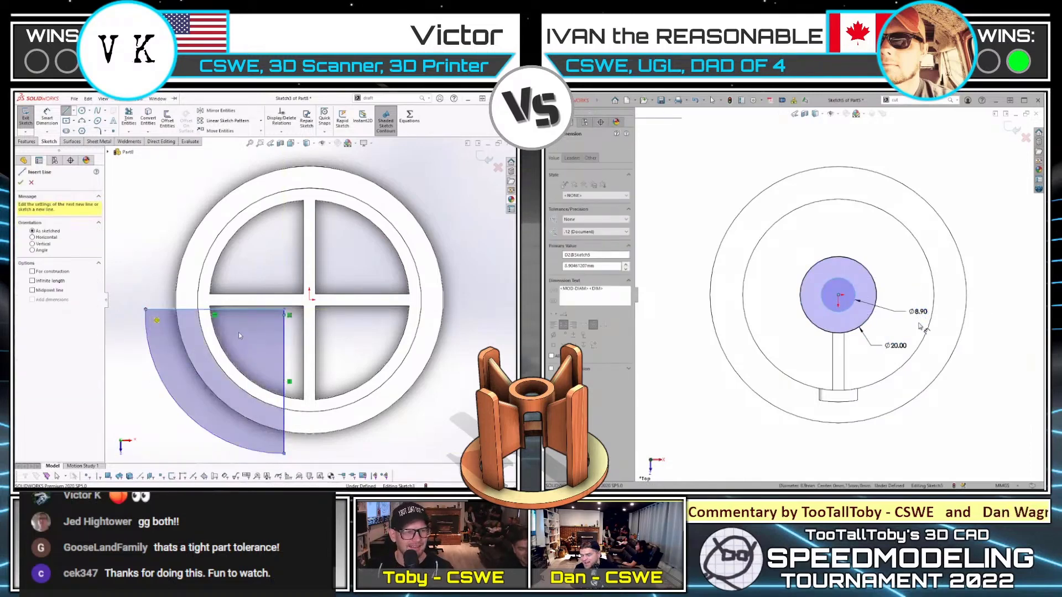
pyautogui.click(922, 323)
pyautogui.press('d')
pyautogui.click(279, 309)
pyautogui.write('14')
pyautogui.press('Return')
# - Set the quadrant profile's horizontal edge 5 mm from the origin
pyautogui.moveTo(921, 323); pyautogui.dragTo(877, 260, button='middle')
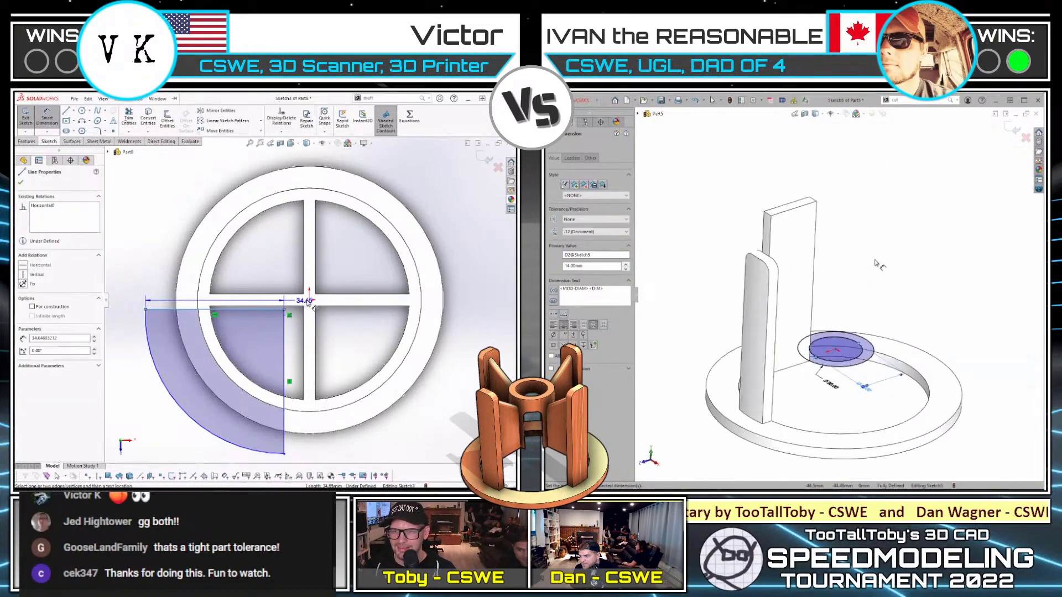
pyautogui.click(309, 299)
pyautogui.write('e')
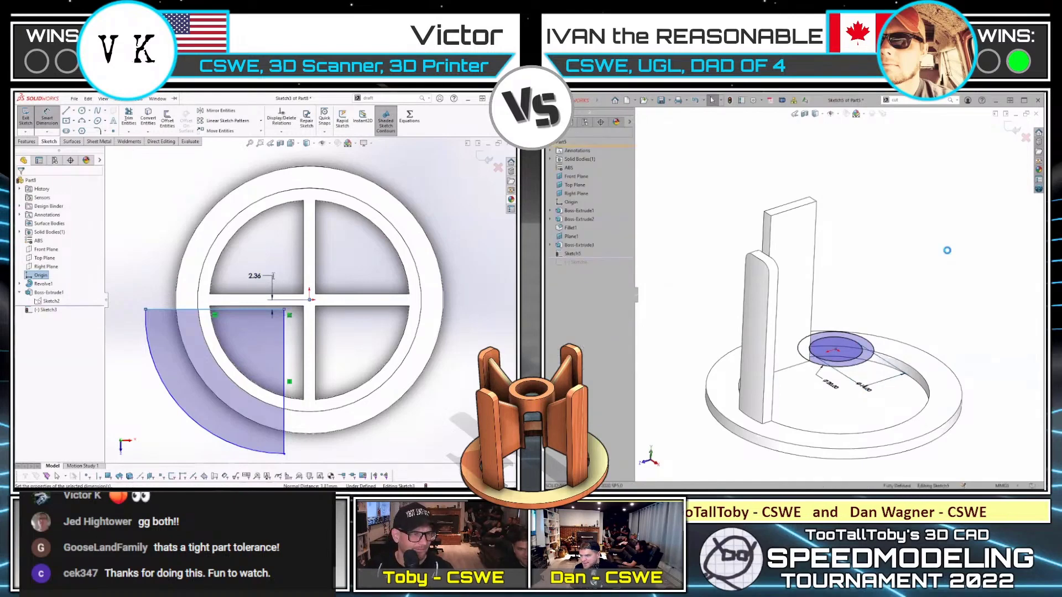
pyautogui.write('5')
pyautogui.press('Return')
# - Set the quadrant profile's vertical edge 5 mm from the origin, and extrude the hub ring 25 mm in the reversed direction
pyautogui.click(284, 347)
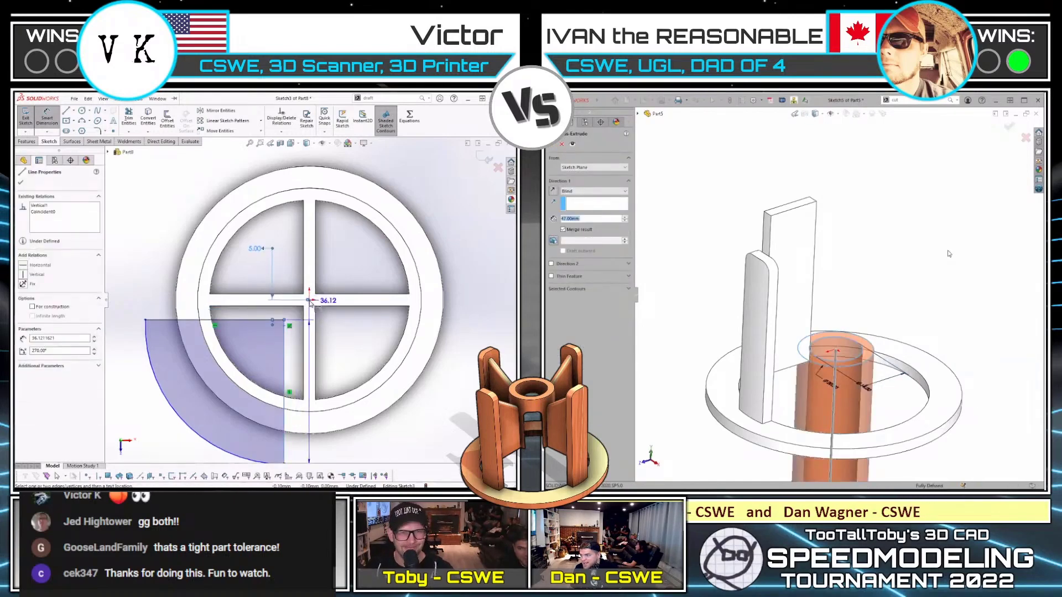
pyautogui.click(310, 300)
pyautogui.click(286, 280)
pyautogui.write('25')
pyautogui.press('Return')
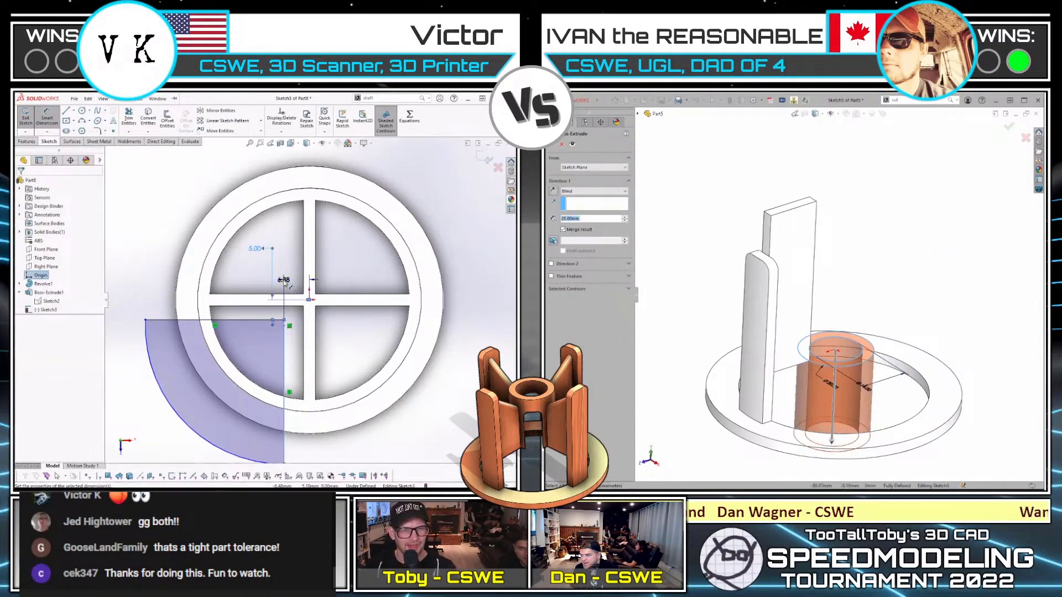
pyautogui.write('5')
pyautogui.press('Return')
pyautogui.click(553, 192)
pyautogui.press('Return')
# - Measure the distance between the hub's top face and the flange's underside
pyautogui.click(26, 118)
pyautogui.moveTo(887, 290)
pyautogui.mouseDown(button='middle')
pyautogui.moveTo(886, 227)
pyautogui.moveTo(882, 279)
pyautogui.mouseUp(button='middle')
pyautogui.click(870, 260)
pyautogui.moveTo(169, 263); pyautogui.dragTo(159, 197, button='middle')
pyautogui.moveTo(876, 276); pyautogui.dragTo(885, 221, button='middle')
pyautogui.keyDown('ctrl'); pyautogui.click(940, 407); pyautogui.keyUp('ctrl')
pyautogui.click(28, 118)
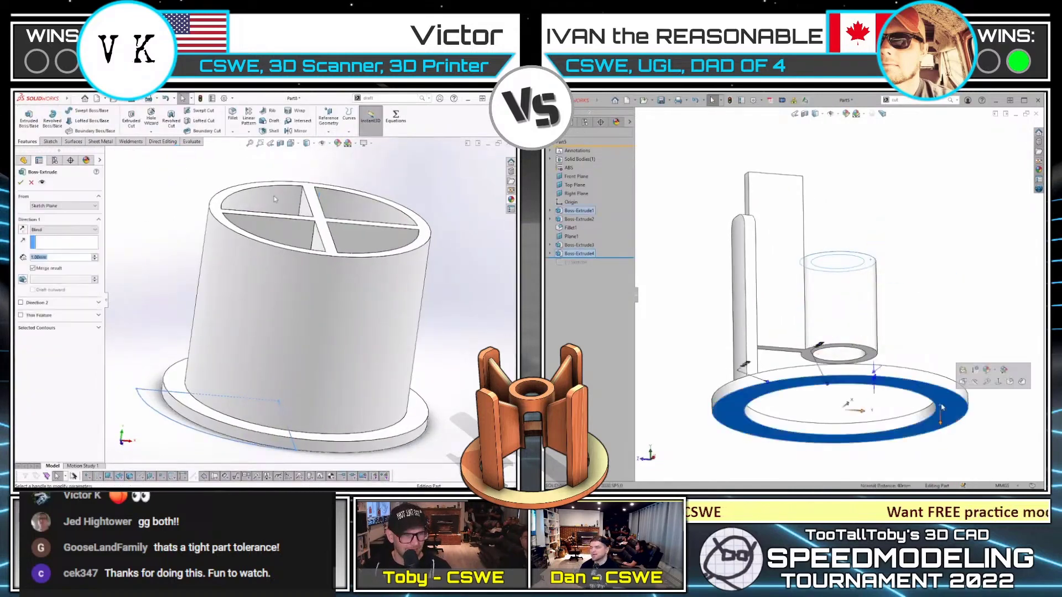
pyautogui.press('Escape')
pyautogui.click(926, 277)
# - Cut the quadrant profile through all of the sleeve with an extruded cut
pyautogui.moveTo(156, 225); pyautogui.dragTo(211, 275, button='right')
pyautogui.moveTo(934, 280); pyautogui.dragTo(963, 299, button='middle')
pyautogui.click(52, 230)
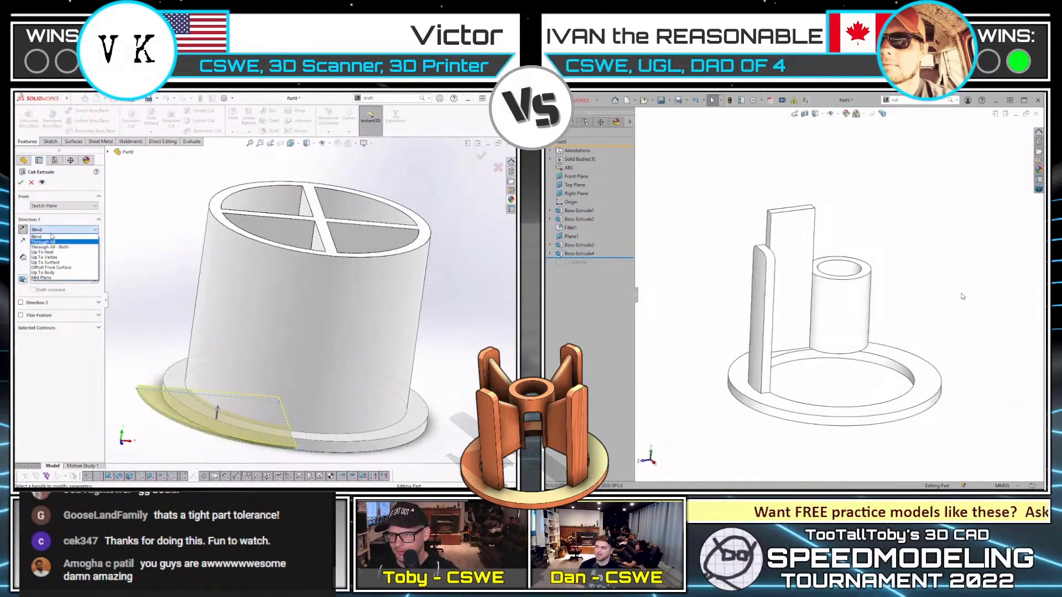
pyautogui.click(52, 241)
pyautogui.press('Return')
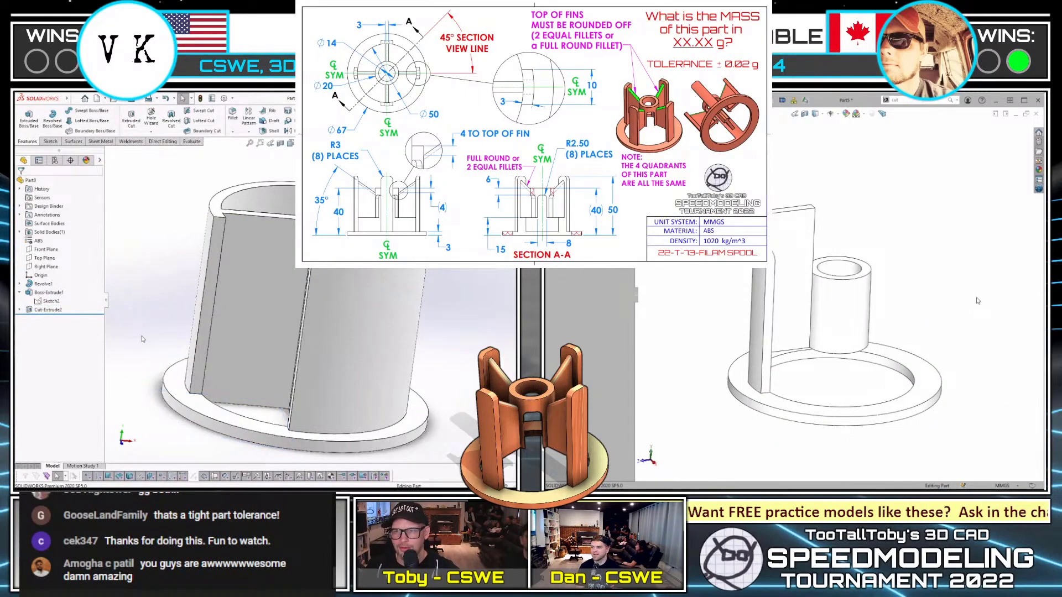
pyautogui.moveTo(977, 299); pyautogui.dragTo(962, 287, button='right')
pyautogui.moveTo(158, 296); pyautogui.dragTo(172, 324, button='middle')
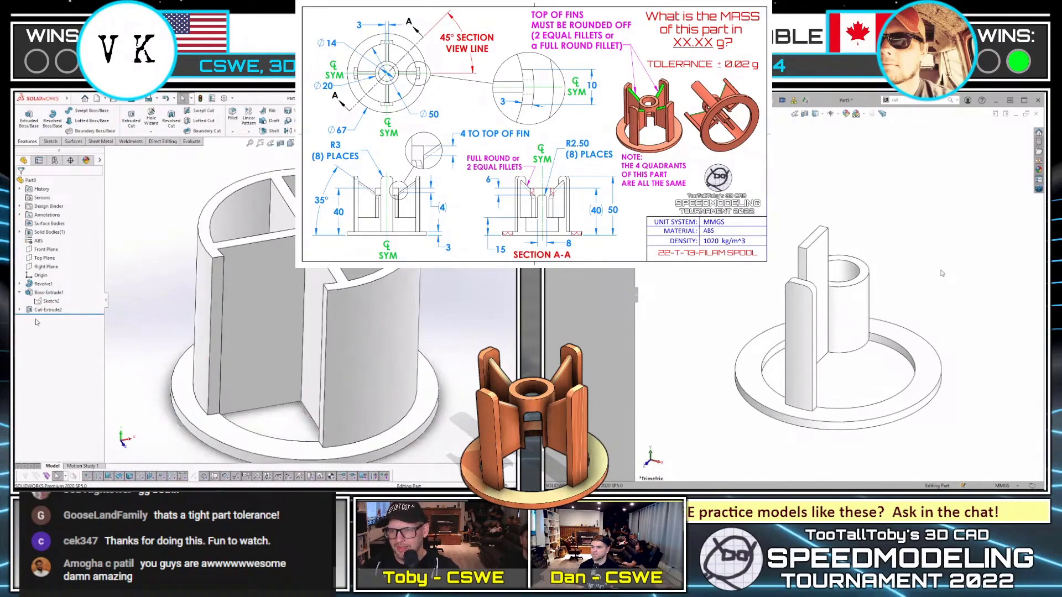
# - Fillet the two upper corner edges beside the quadrant cut with a 3 mm radius
pyautogui.click(235, 120)
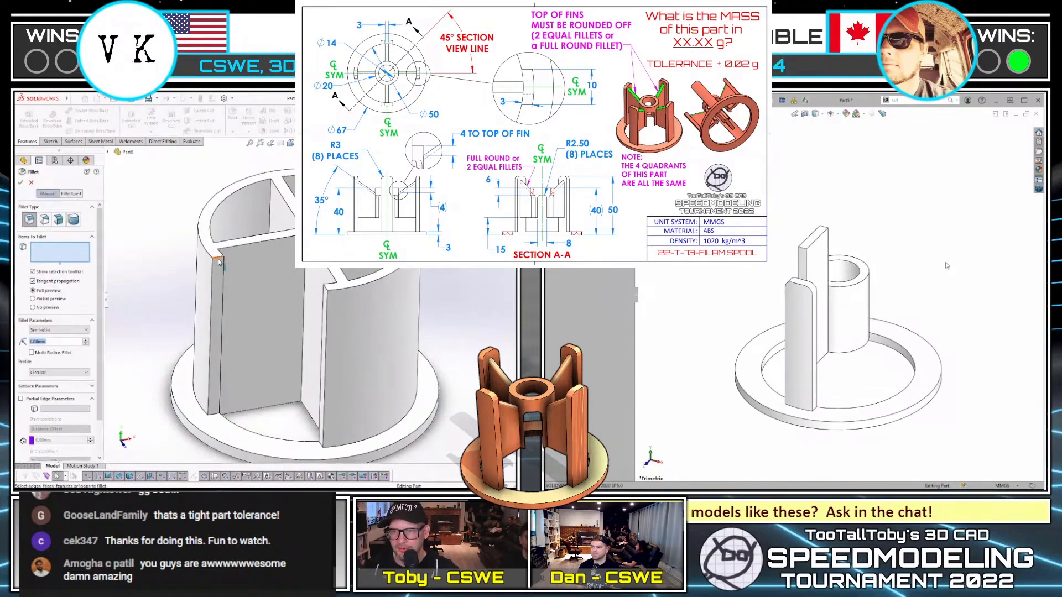
pyautogui.click(218, 257)
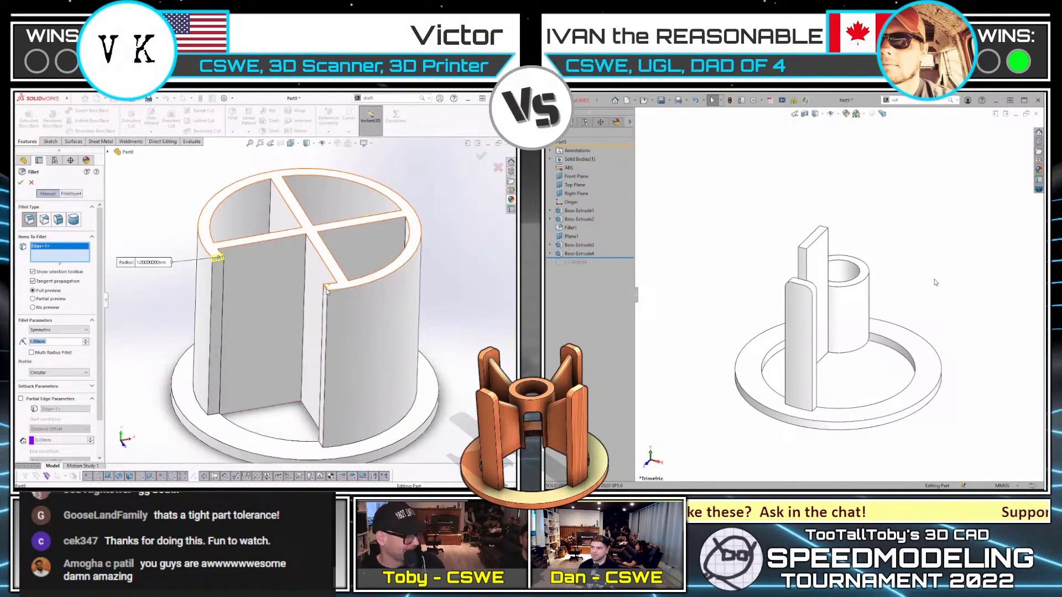
pyautogui.click(329, 291)
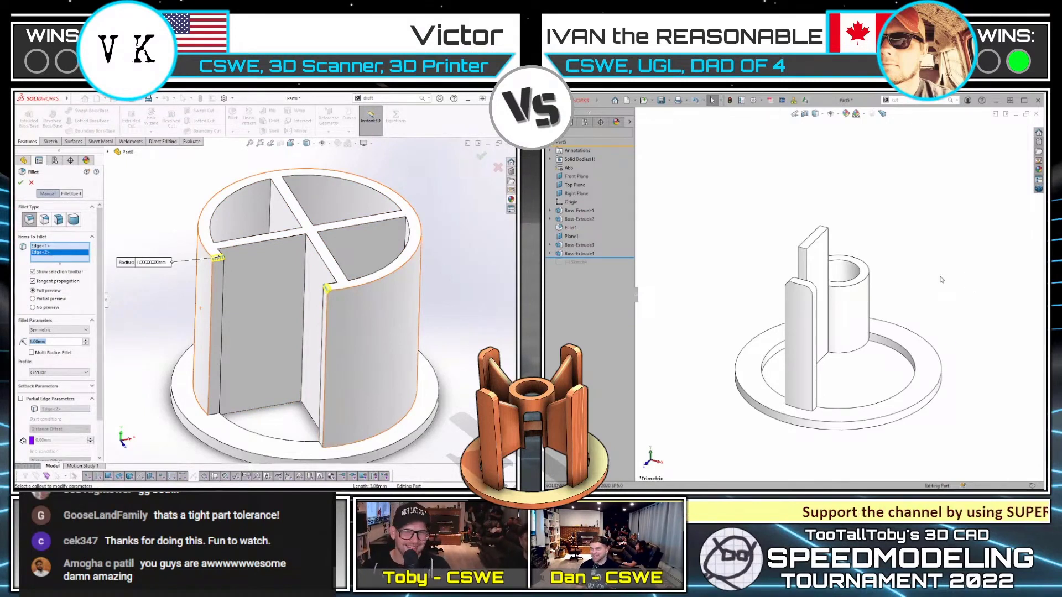
pyautogui.hotkey('ctrl', '6')
pyautogui.write('3')
pyautogui.press('Return')
pyautogui.press('Return')
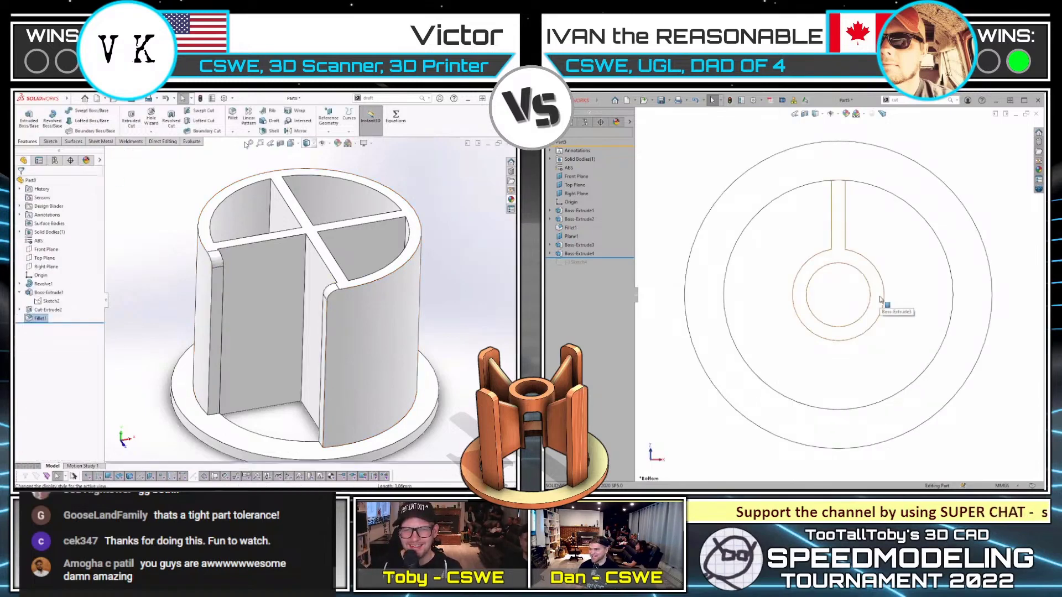
# - Circular-pattern the fillet and quadrant cut around the sleeve's axis, and start a sketch on the underside of the other part's hub
pyautogui.click(879, 300)
pyautogui.click(249, 134)
pyautogui.click(268, 150)
pyautogui.moveTo(880, 300); pyautogui.dragTo(891, 272, button='right')
pyautogui.scroll(-2, 891, 272)
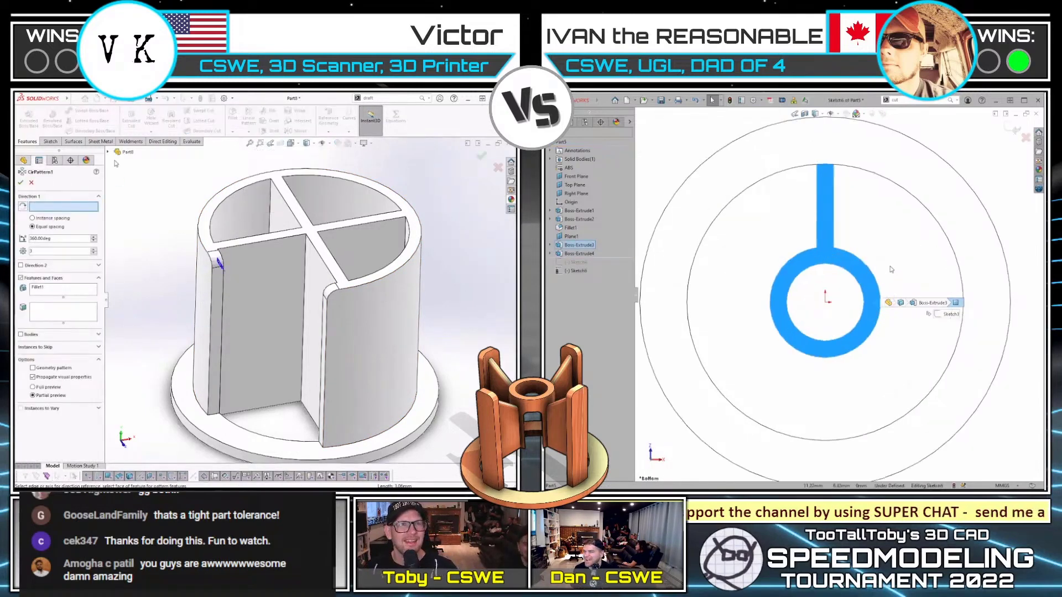
pyautogui.click(110, 154)
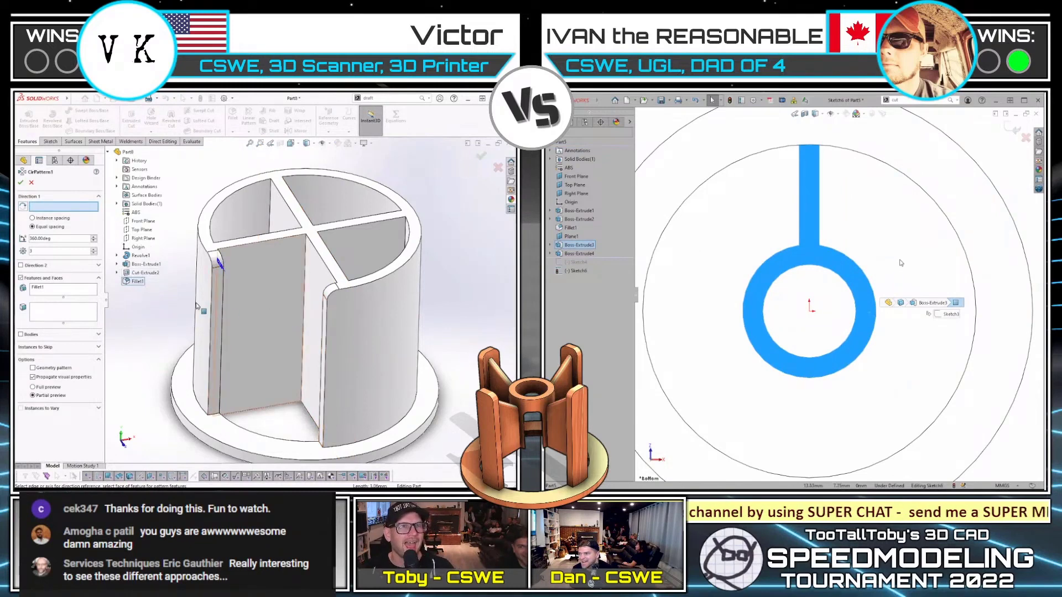
pyautogui.click(402, 342)
pyautogui.click(146, 272)
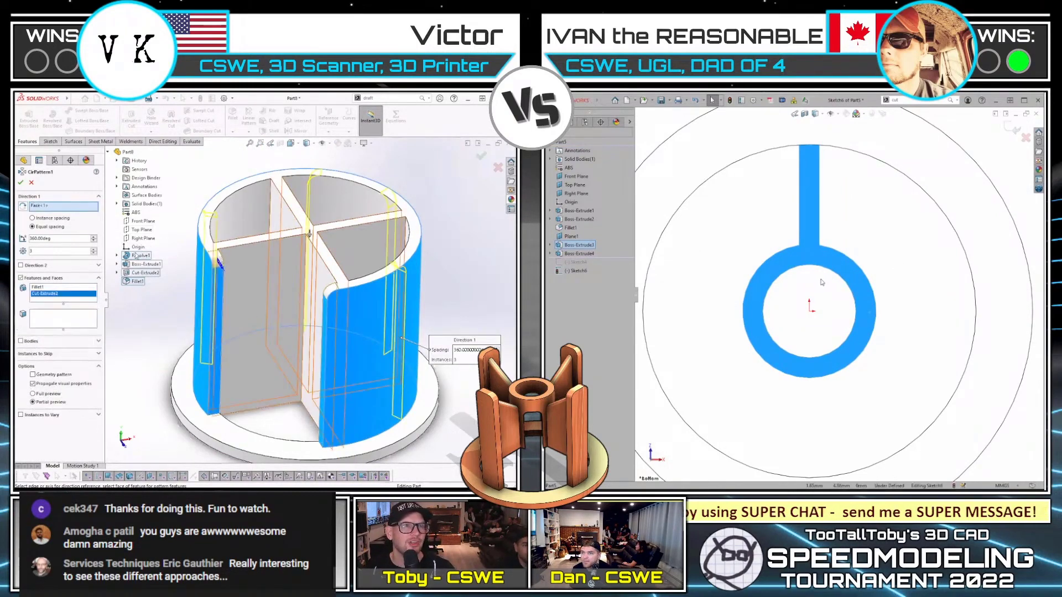
# - Draw a horizontal construction line outward from the hub's centre, and change the other part's circular pattern to 4 instances
pyautogui.press('l')
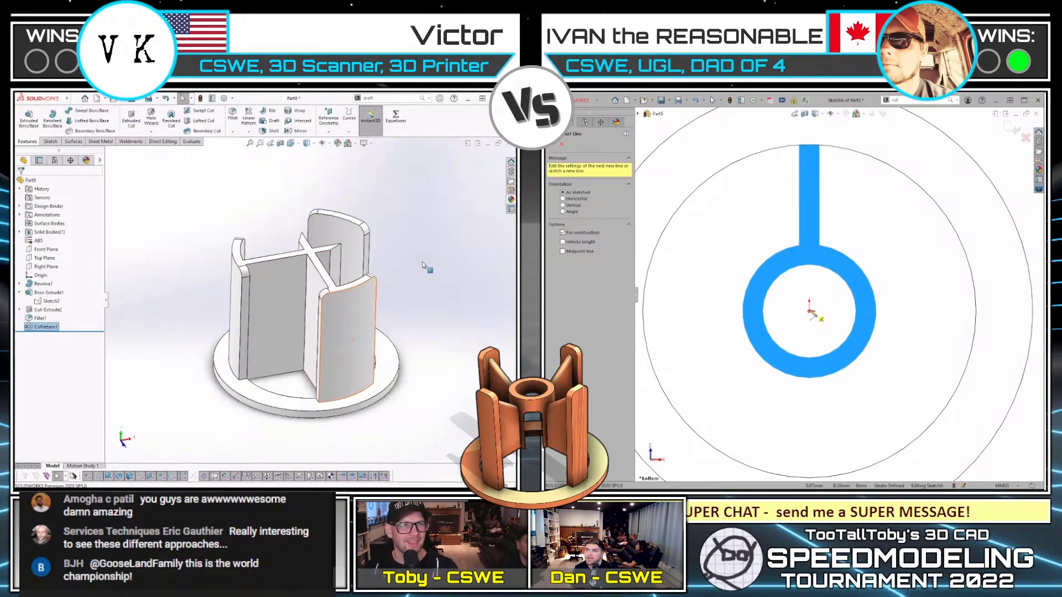
pyautogui.click(809, 311)
pyautogui.rightClick(40, 328)
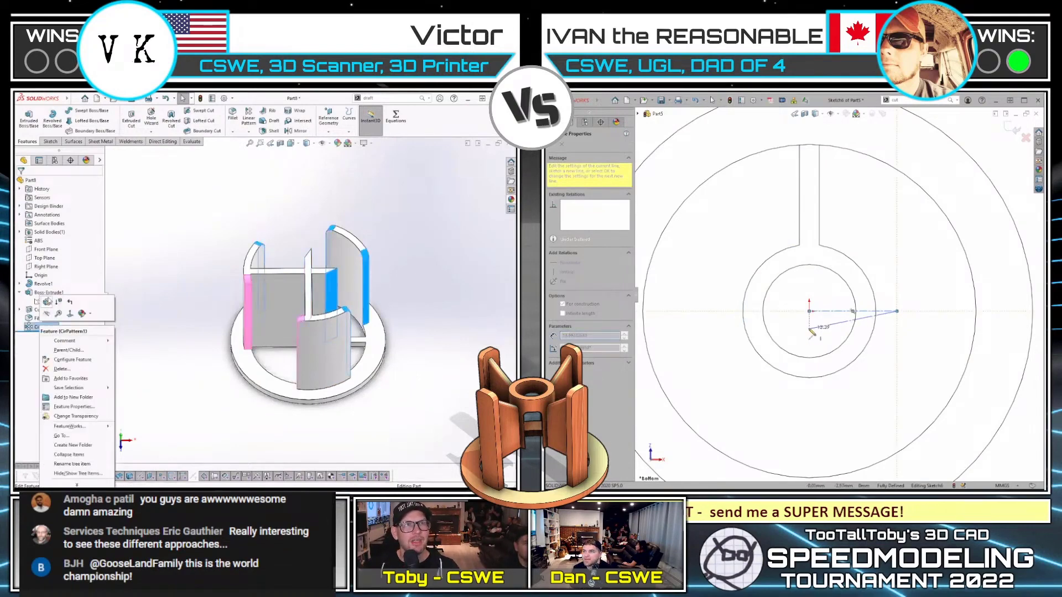
pyautogui.press('Escape')
pyautogui.click(34, 301)
pyautogui.click(94, 250)
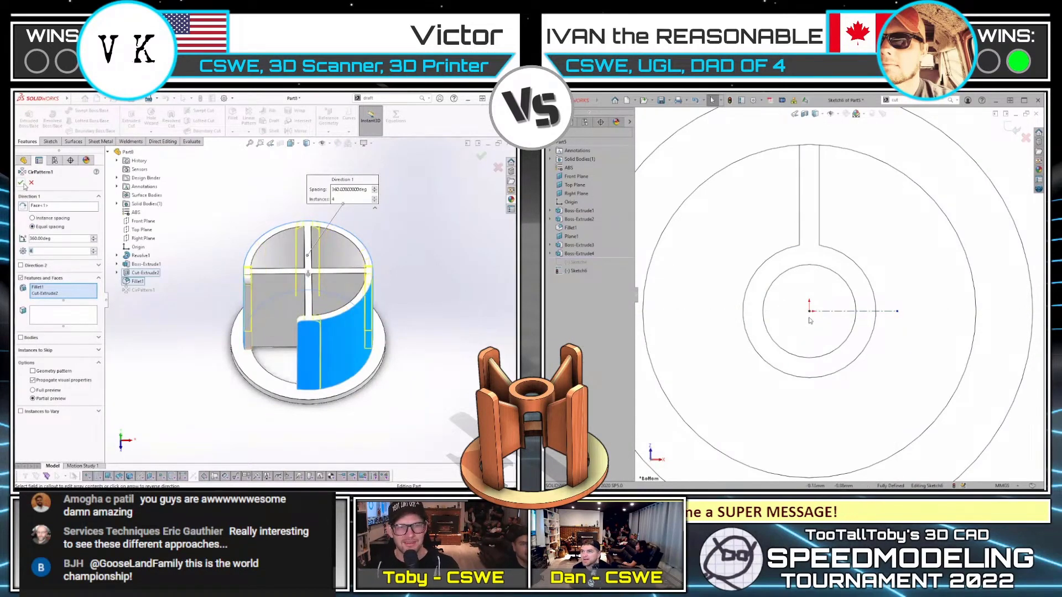
pyautogui.click(24, 185)
# - Draw a second construction line from the hub's centre and set it 45 degrees from the horizontal one
pyautogui.press('l')
pyautogui.click(810, 311)
pyautogui.click(897, 238)
pyautogui.moveTo(214, 299)
pyautogui.mouseDown(button='middle')
pyautogui.moveTo(199, 268)
pyautogui.moveTo(221, 260)
pyautogui.moveTo(277, 271)
pyautogui.moveTo(259, 314)
pyautogui.mouseUp(button='middle')
pyautogui.press('d')
pyautogui.click(890, 311)
pyautogui.click(879, 253)
pyautogui.write('45')
pyautogui.press('Return')
# - Sketch a closed four-sided outline across the hub wall, straddling the 45-degree construction line
pyautogui.press('l')
pyautogui.click(844, 302)
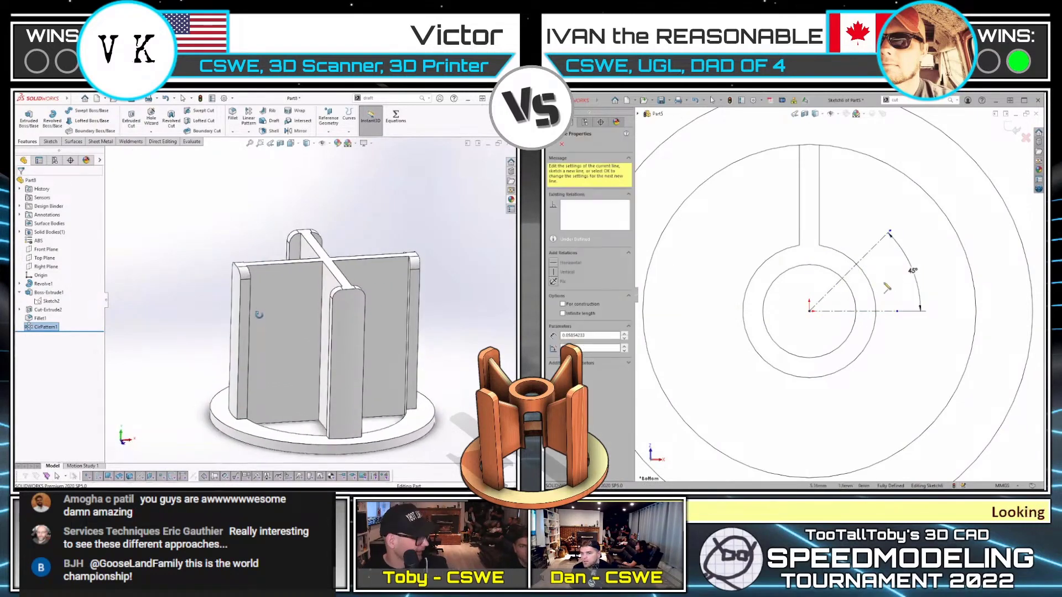
pyautogui.click(885, 280)
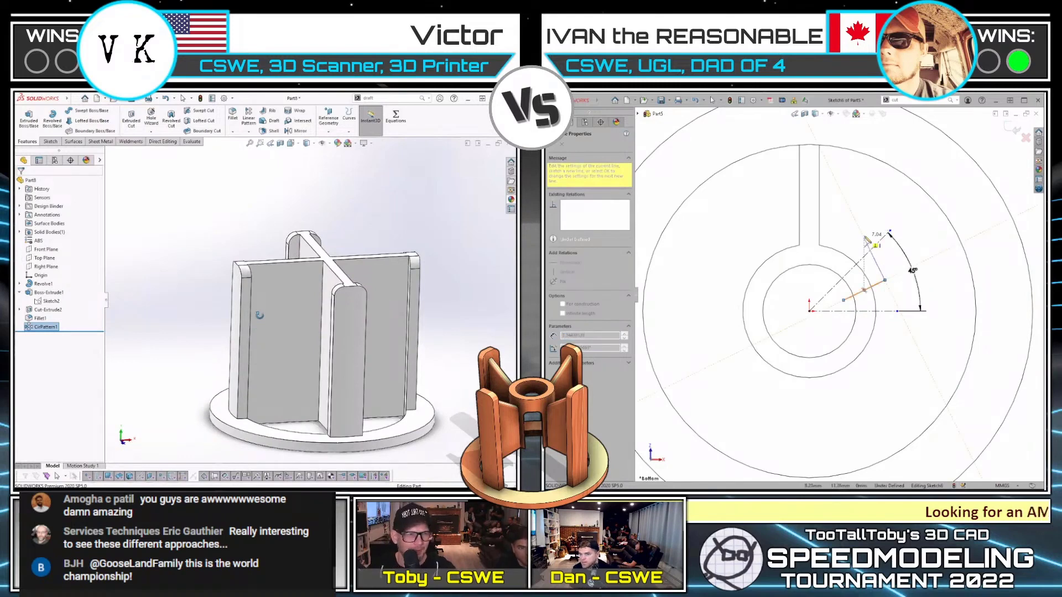
pyautogui.moveTo(259, 315); pyautogui.dragTo(258, 310, button='middle')
pyautogui.click(821, 258)
pyautogui.click(843, 301)
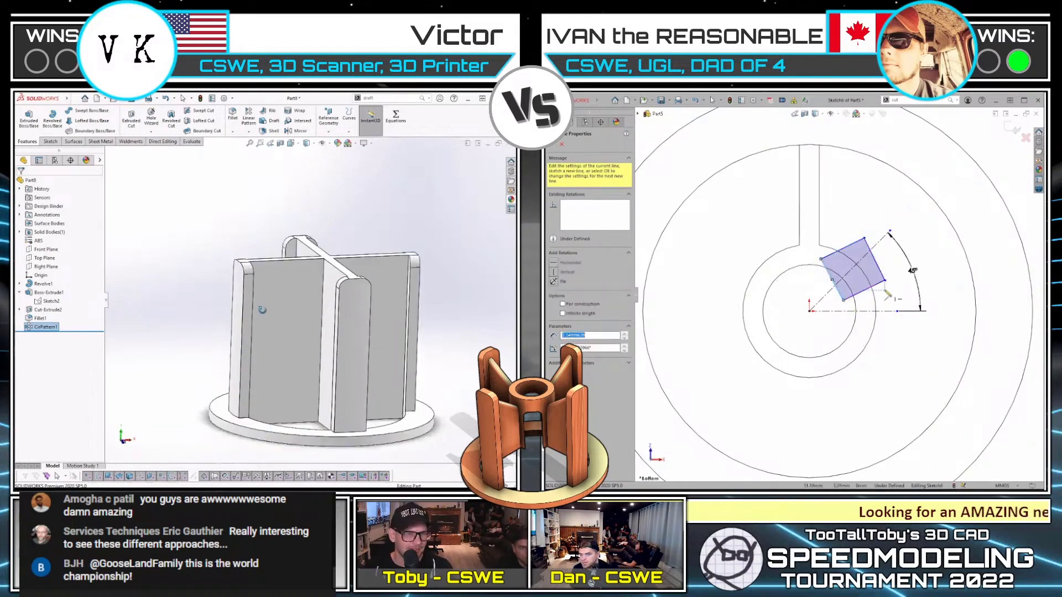
pyautogui.press('Escape')
# - Make the outline's two long sides symmetric about the 45-degree construction line
pyautogui.click(883, 284)
pyautogui.keyDown('ctrl'); pyautogui.click(866, 257); pyautogui.keyUp('ctrl')
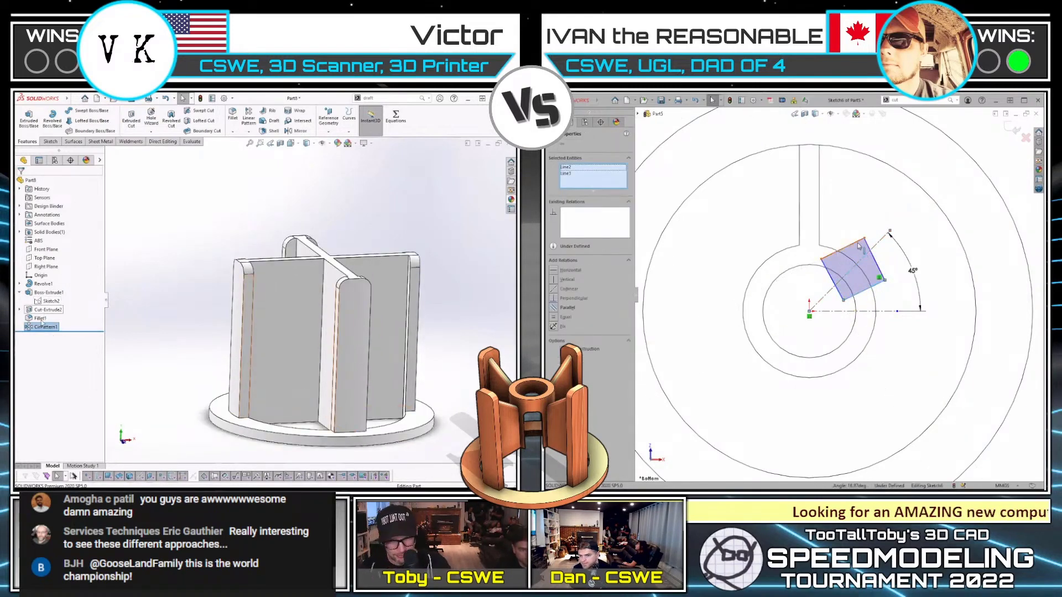
pyautogui.keyDown('ctrl'); pyautogui.click(843, 249); pyautogui.keyUp('ctrl')
pyautogui.click(936, 210)
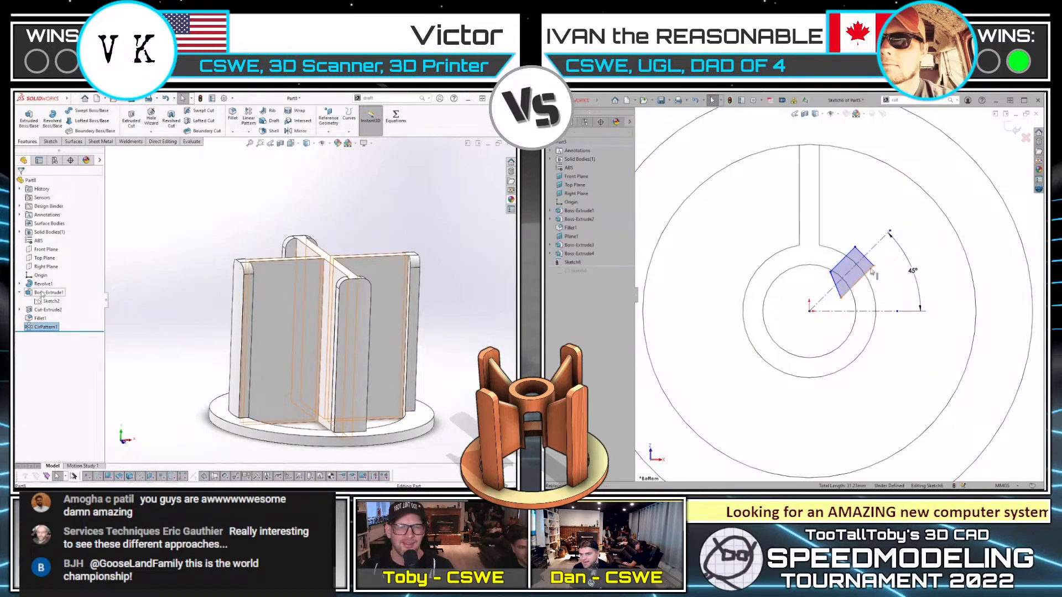
# - Start the cross-wall extrusion from a 15 mm offset, and set the other part's outline across the hub wall to 8 mm wide
pyautogui.click(42, 293)
pyautogui.click(21, 302)
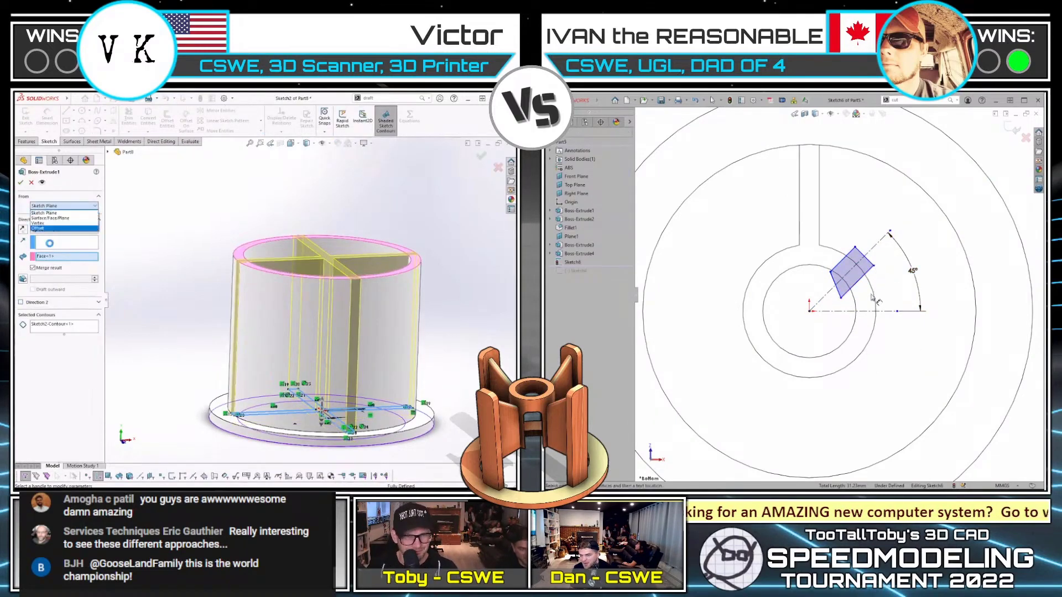
pyautogui.click(851, 252)
pyautogui.click(54, 227)
pyautogui.click(905, 225)
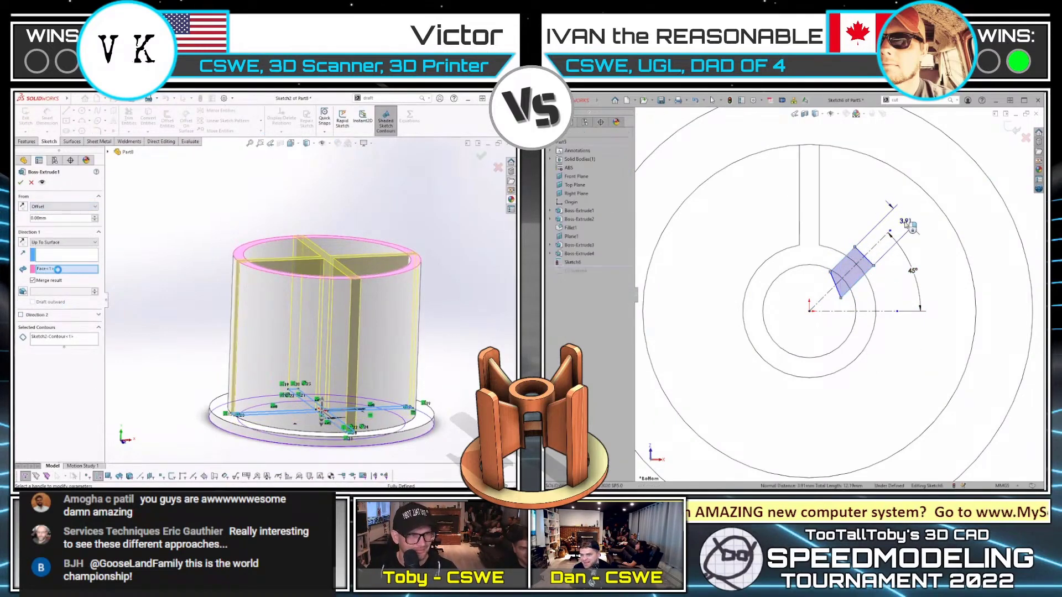
pyautogui.click(59, 219)
pyautogui.write('8')
pyautogui.press('Return')
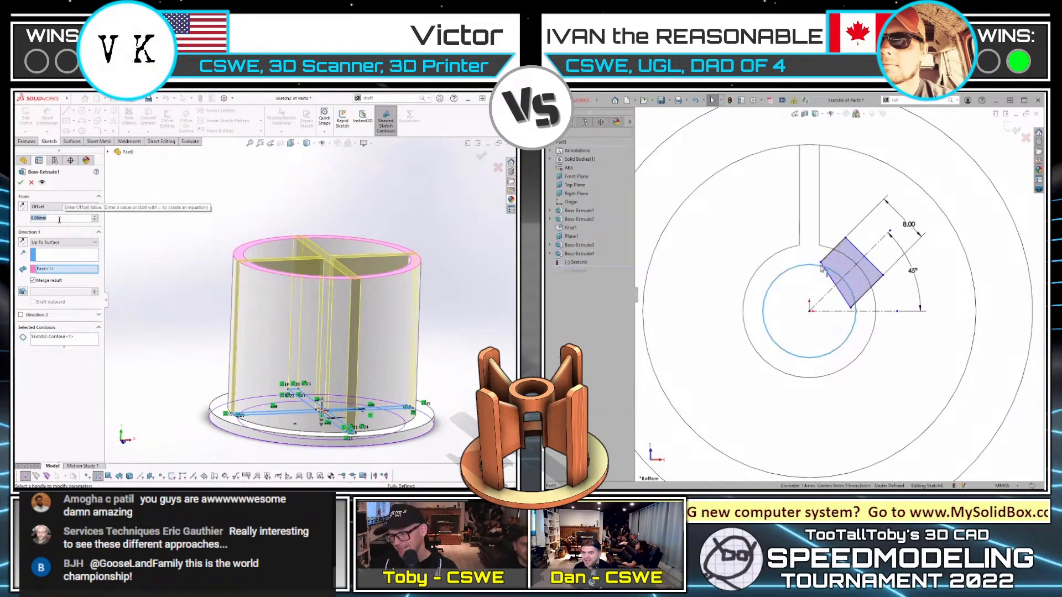
pyautogui.write('15')
pyautogui.press('Return')
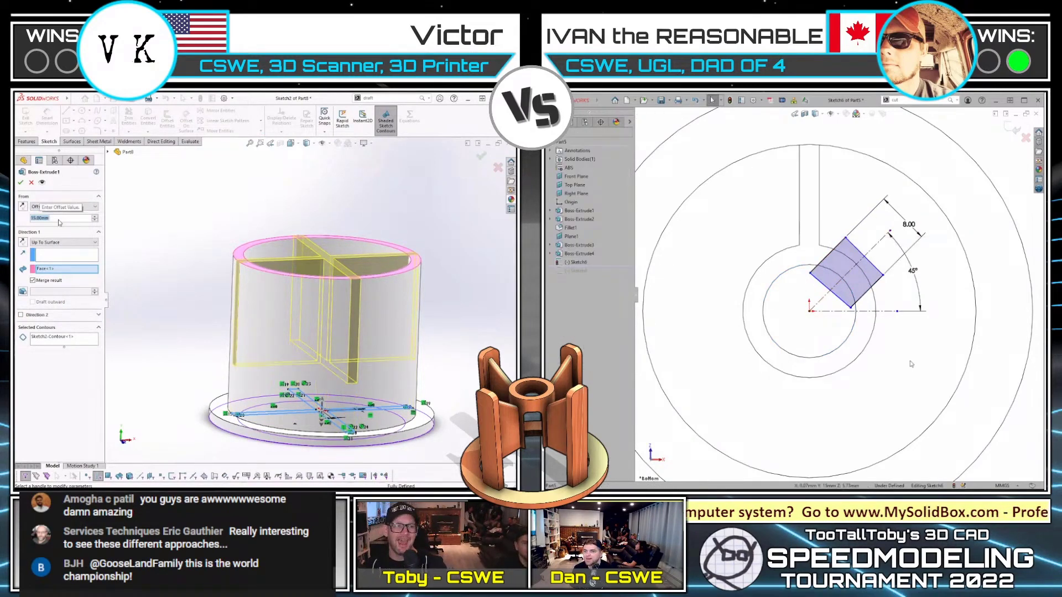
pyautogui.click(23, 184)
pyautogui.moveTo(308, 276)
pyautogui.mouseDown(button='middle')
pyautogui.moveTo(303, 232)
pyautogui.moveTo(296, 268)
pyautogui.mouseUp(button='middle')
pyautogui.click(294, 290)
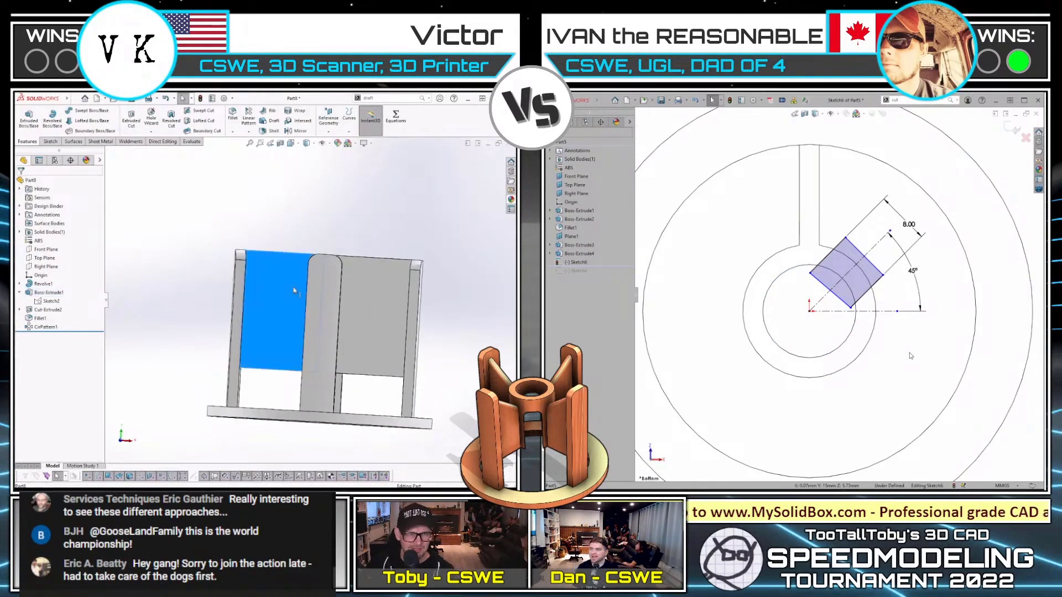
pyautogui.rightClick(294, 291)
pyautogui.click(301, 264)
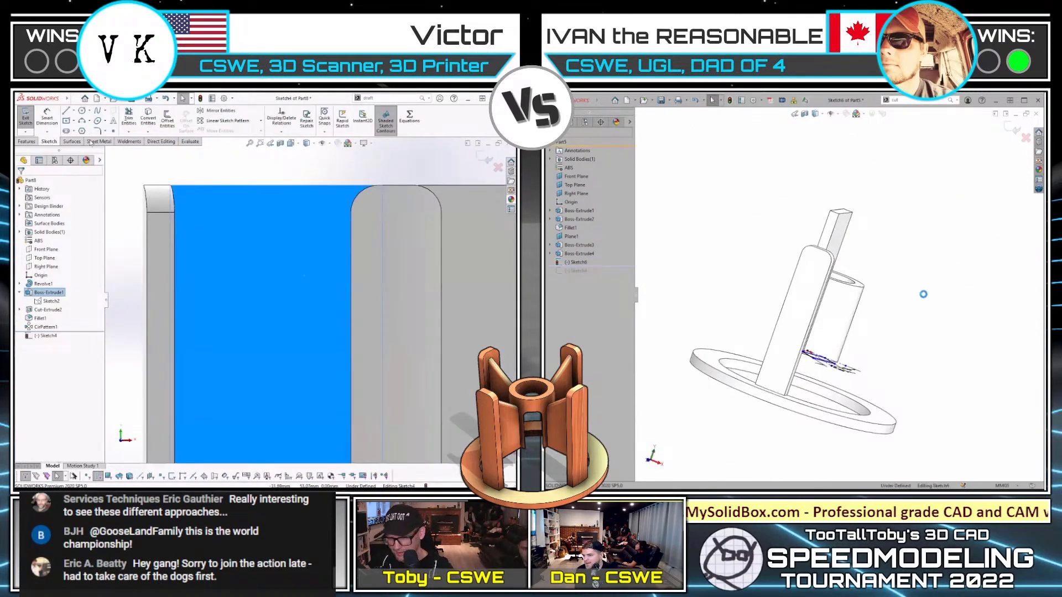
pyautogui.click(65, 111)
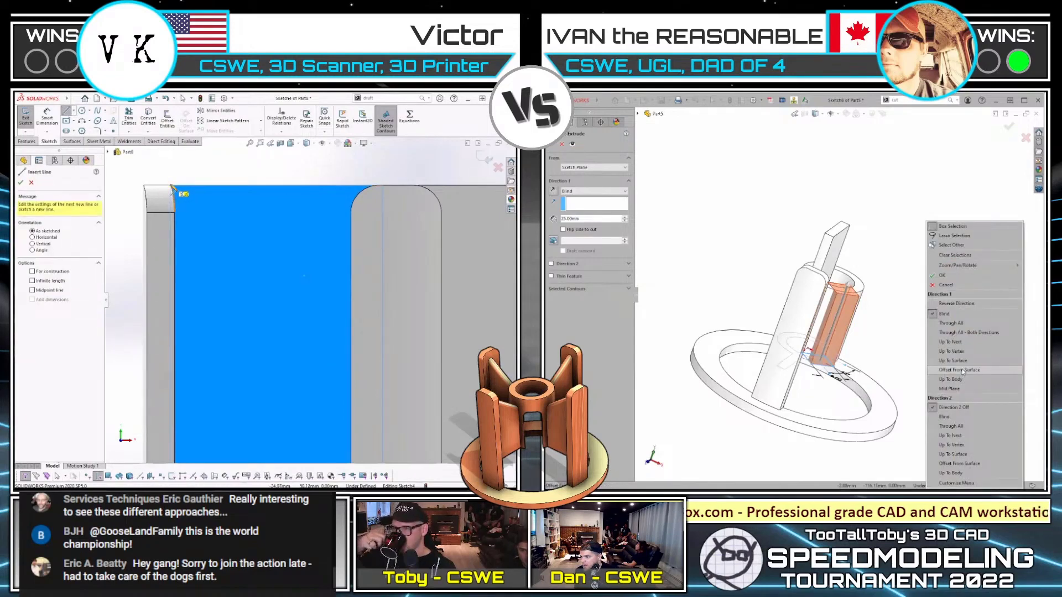
pyautogui.moveTo(266, 274); pyautogui.dragTo(254, 302, button='middle')
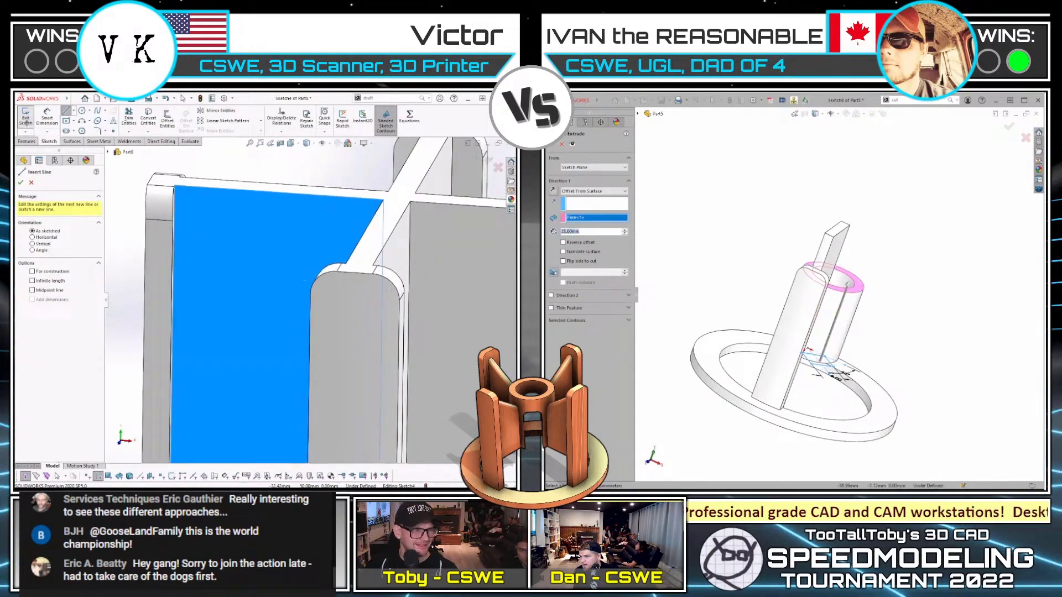
pyautogui.click(26, 119)
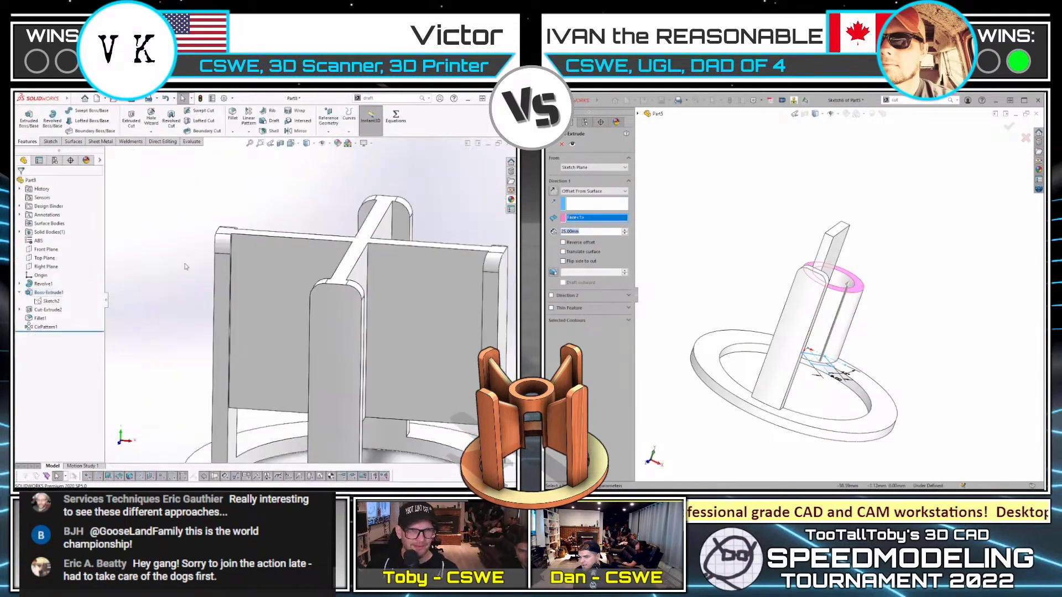
pyautogui.click(46, 249)
pyautogui.click(127, 248)
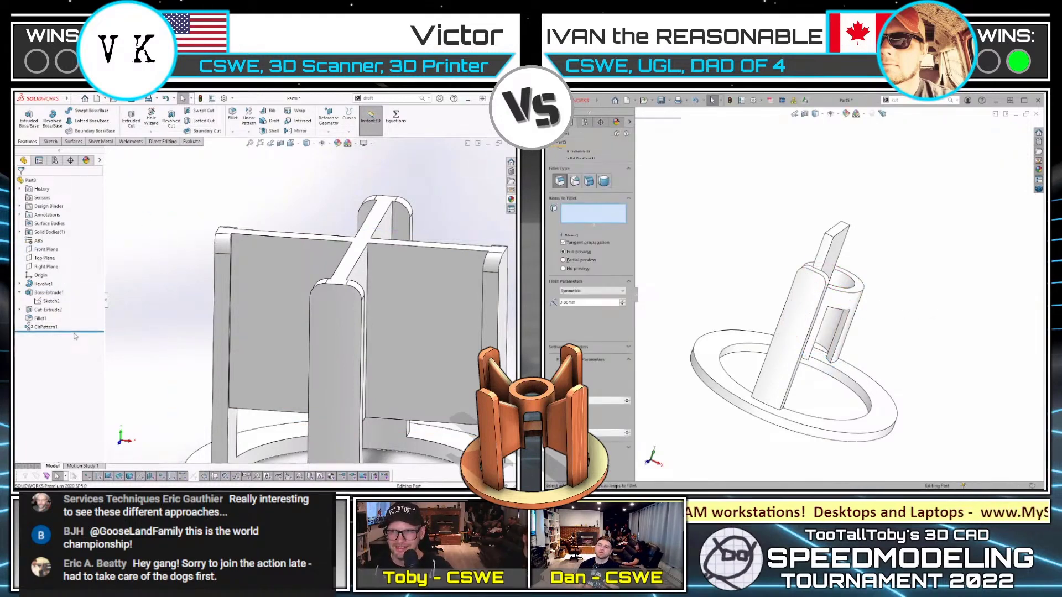
# - Fillet the two corner edges at the hub slot's closed end to 2.5 mm, and roll the other part back to before its cross-wall extrusion
pyautogui.moveTo(877, 258); pyautogui.dragTo(844, 313, button='middle')
pyautogui.scroll(-4, 844, 313)
pyautogui.click(839, 306)
pyautogui.moveTo(73, 291); pyautogui.dragTo(72, 292)
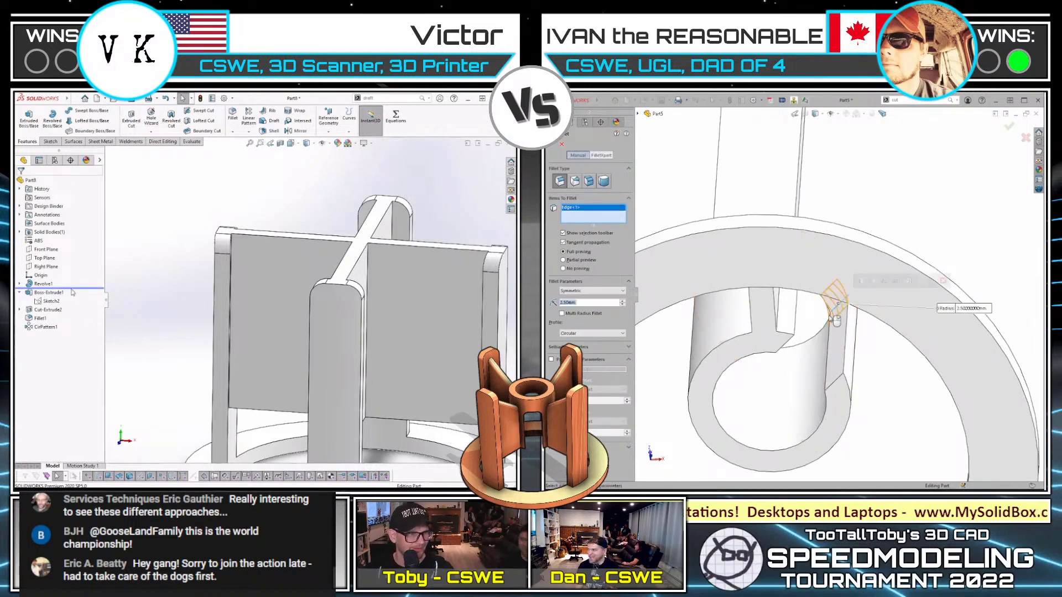
pyautogui.moveTo(839, 306); pyautogui.dragTo(809, 283, button='middle')
pyautogui.moveTo(73, 292); pyautogui.dragTo(74, 291)
pyautogui.moveTo(809, 283); pyautogui.dragTo(804, 276, button='middle')
pyautogui.click(800, 275)
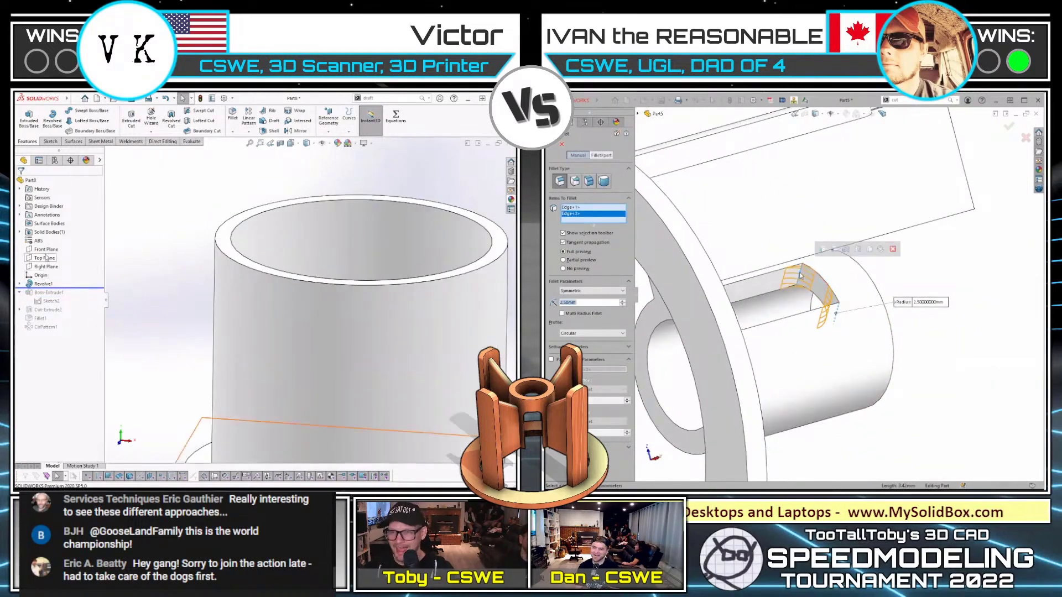
pyautogui.click(46, 250)
pyautogui.press('Return')
# - Create intersection curves of the barrel's inner face in a new Front Plane sketch, and reopen the other part's sketch of the 35-degree line
pyautogui.scroll(6, 915, 283)
pyautogui.moveTo(918, 283); pyautogui.dragTo(911, 398, button='middle')
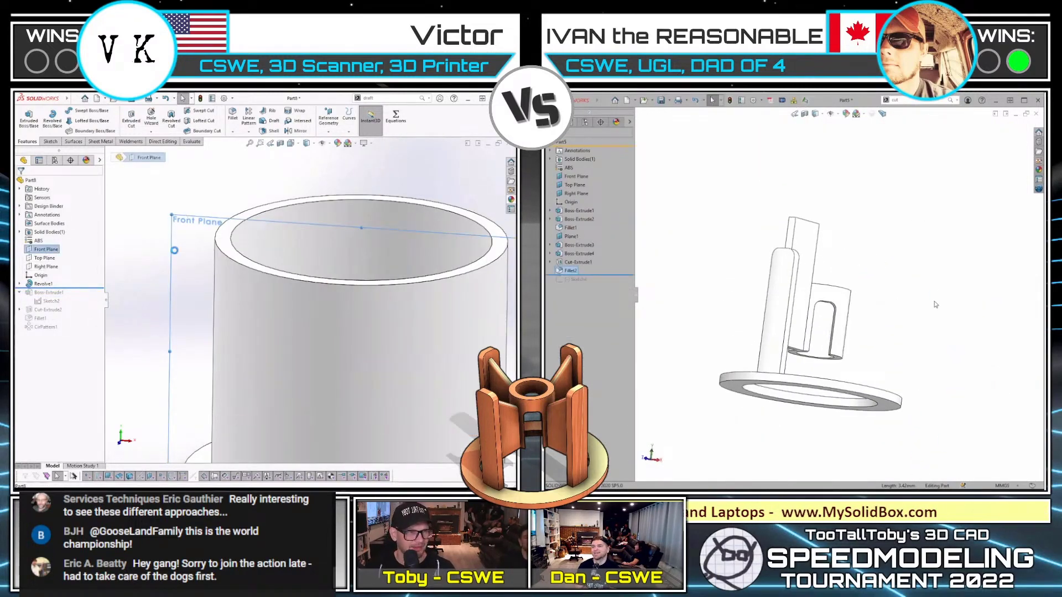
pyautogui.moveTo(267, 208); pyautogui.dragTo(172, 287, button='middle')
pyautogui.press('e')
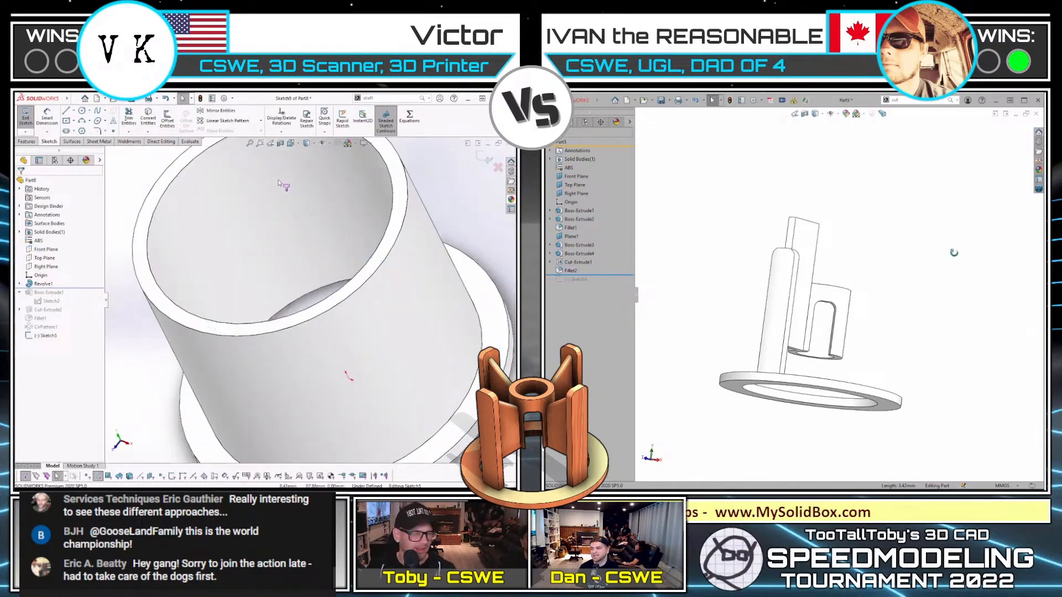
pyautogui.moveTo(954, 253); pyautogui.dragTo(928, 280, button='middle')
pyautogui.click(251, 233)
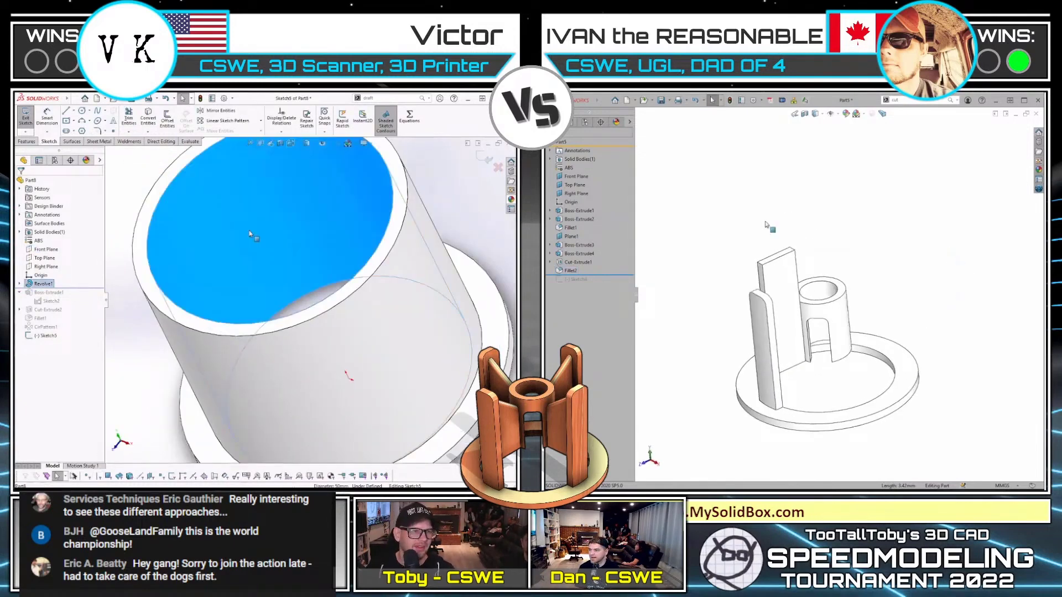
pyautogui.hotkey('ctrl', '4')
pyautogui.rightClick(250, 229)
pyautogui.moveTo(598, 275); pyautogui.dragTo(604, 284)
pyautogui.press('s')
pyautogui.click(583, 281)
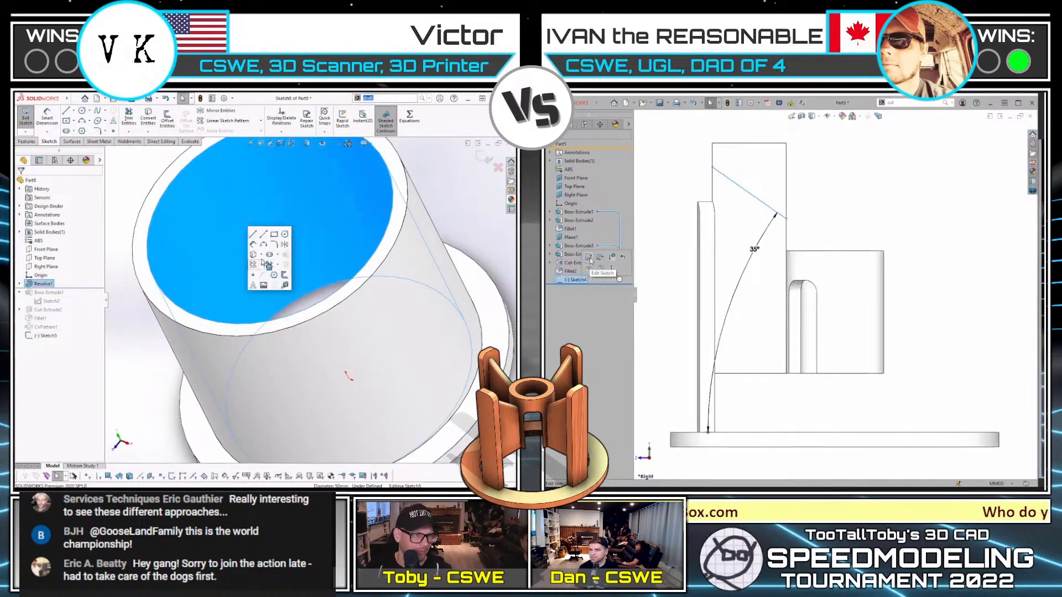
pyautogui.click(588, 260)
pyautogui.click(261, 254)
pyautogui.click(260, 284)
# - Sketch a connected sloped, vertical and horizontal line starting and ending on the barrel's inner wall, and move the vertical line closer to that wall
pyautogui.hotkey('ctrl', '1')
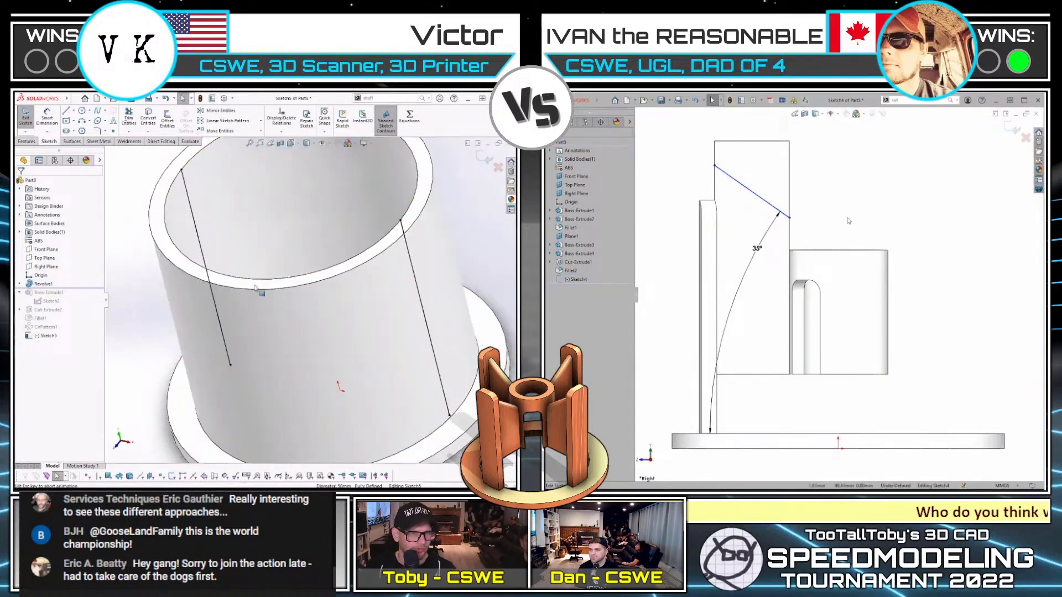
pyautogui.press('s')
pyautogui.click(265, 235)
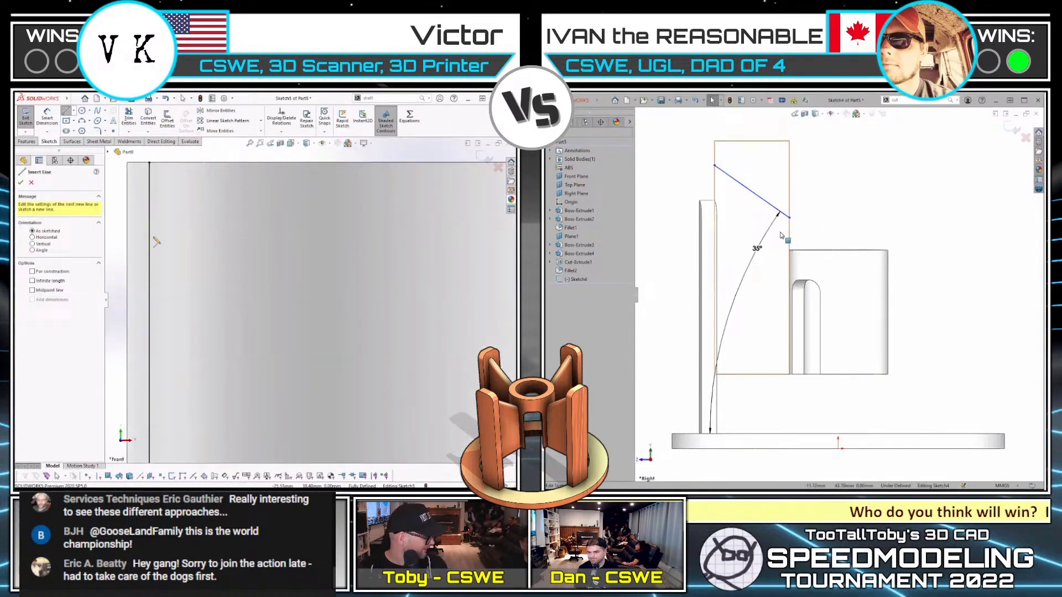
pyautogui.click(149, 189)
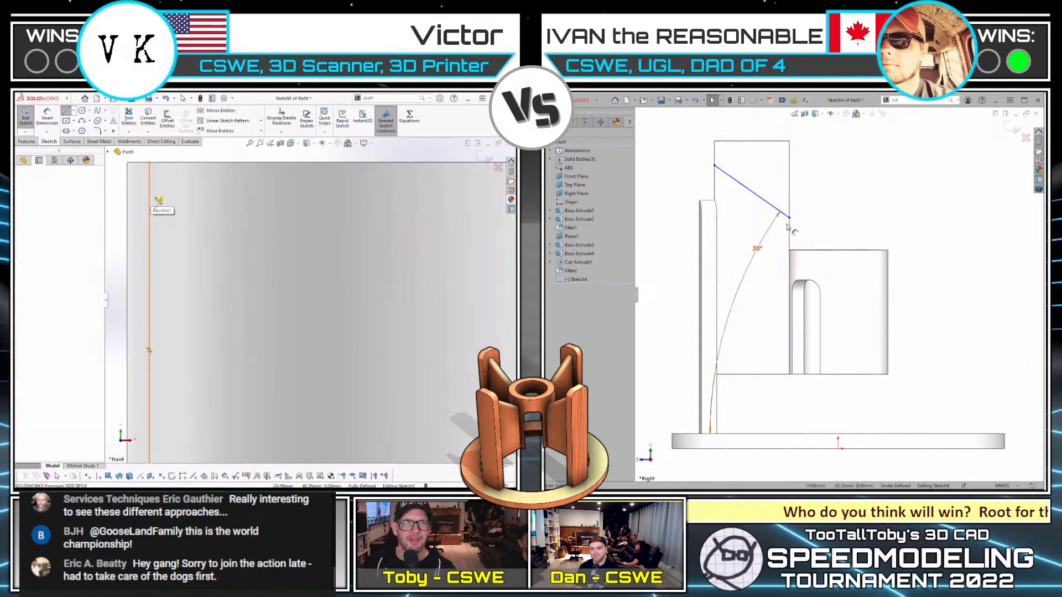
pyautogui.click(371, 309)
pyautogui.scroll(3, 376, 411)
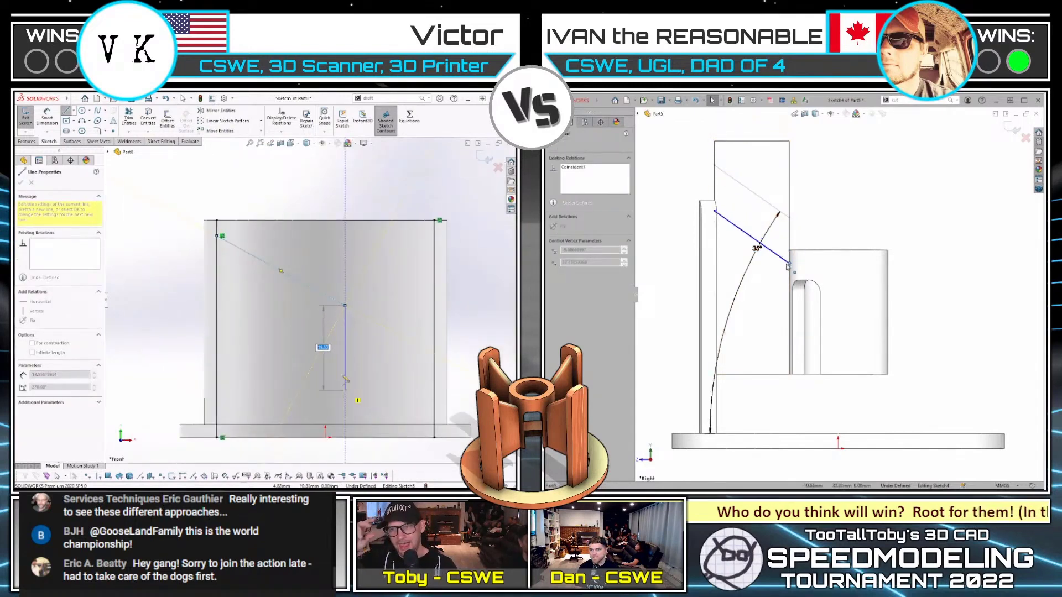
pyautogui.click(345, 373)
pyautogui.click(217, 373)
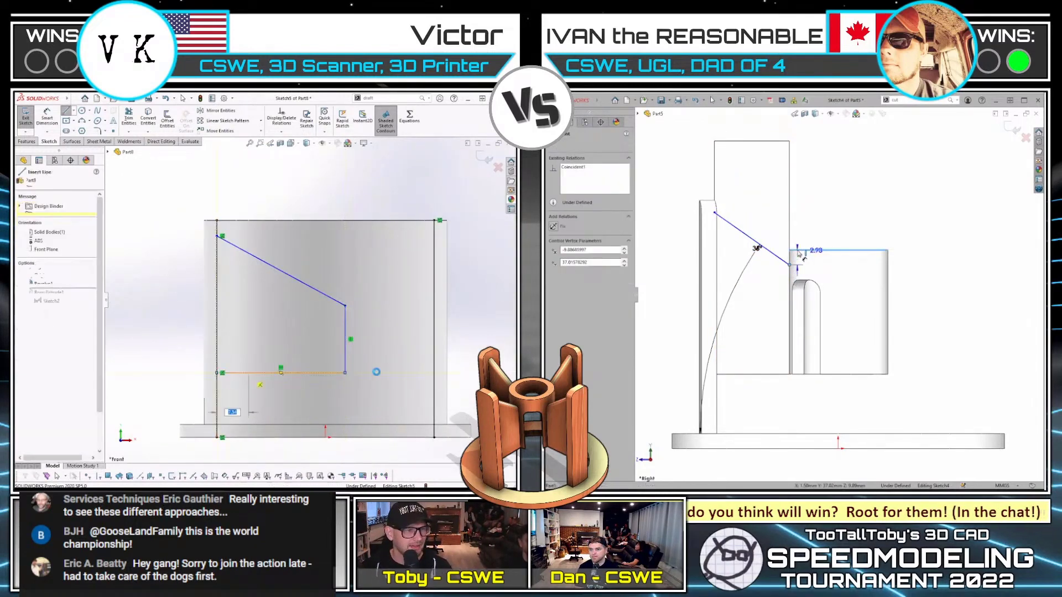
pyautogui.press('Escape')
pyautogui.moveTo(345, 365); pyautogui.dragTo(273, 371)
# - Make the vertical, horizontal and inner-wall lines construction geometry, and draw a short vertical line up from the other part's sloped line
pyautogui.press('s')
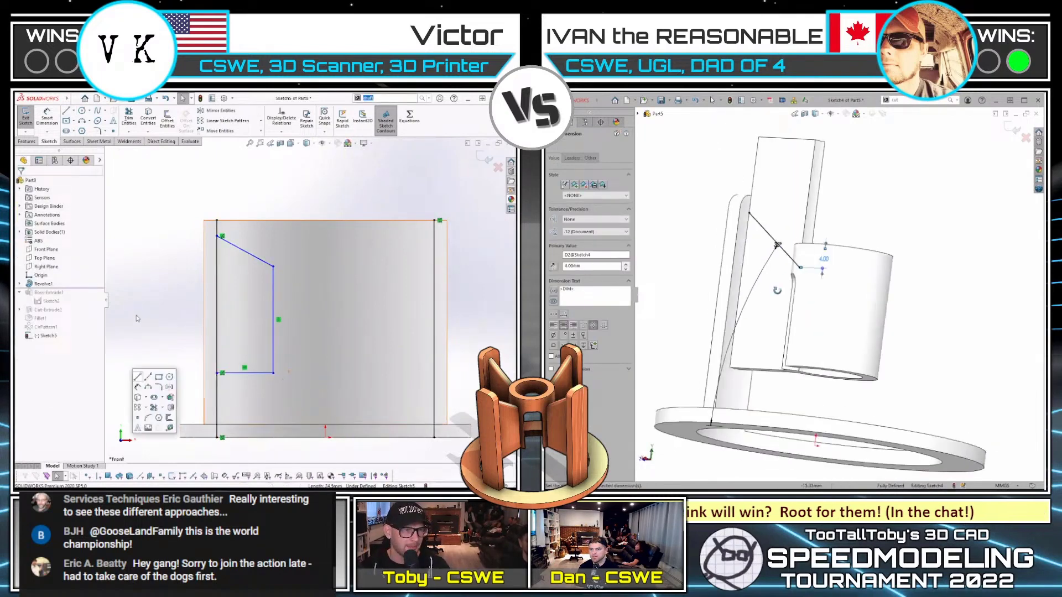
pyautogui.hotkey('ctrl', '8')
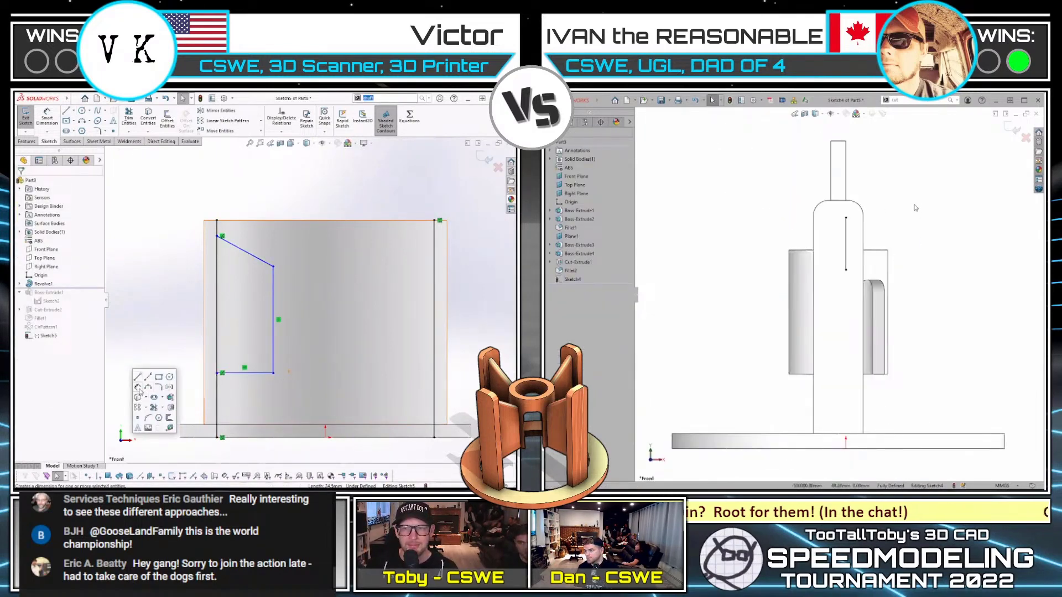
pyautogui.press('l')
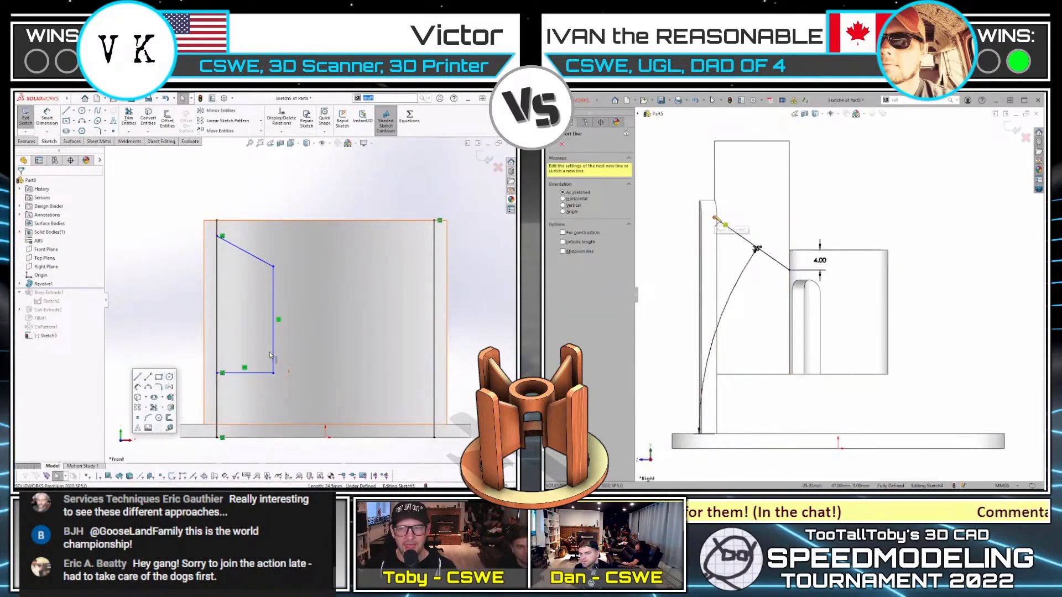
pyautogui.moveTo(300, 313); pyautogui.dragTo(171, 386)
pyautogui.click(715, 217)
pyautogui.press('c')
pyautogui.press('Escape')
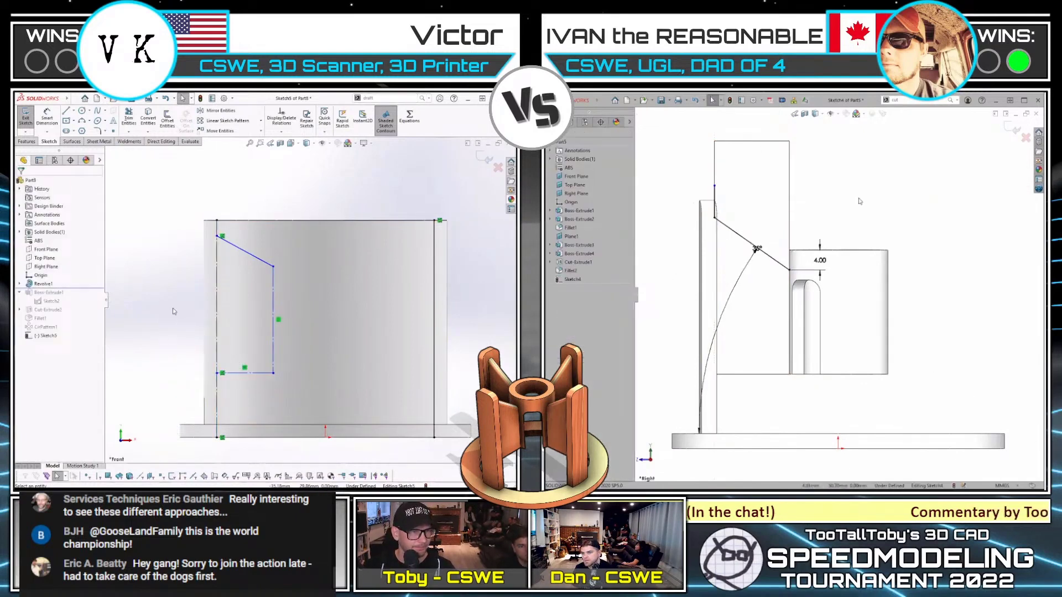
# - Set the angle between the sloped and horizontal lines to 35 degrees, and try an extruded cut from the other part's open line sketch
pyautogui.moveTo(857, 200); pyautogui.dragTo(796, 272, button='middle')
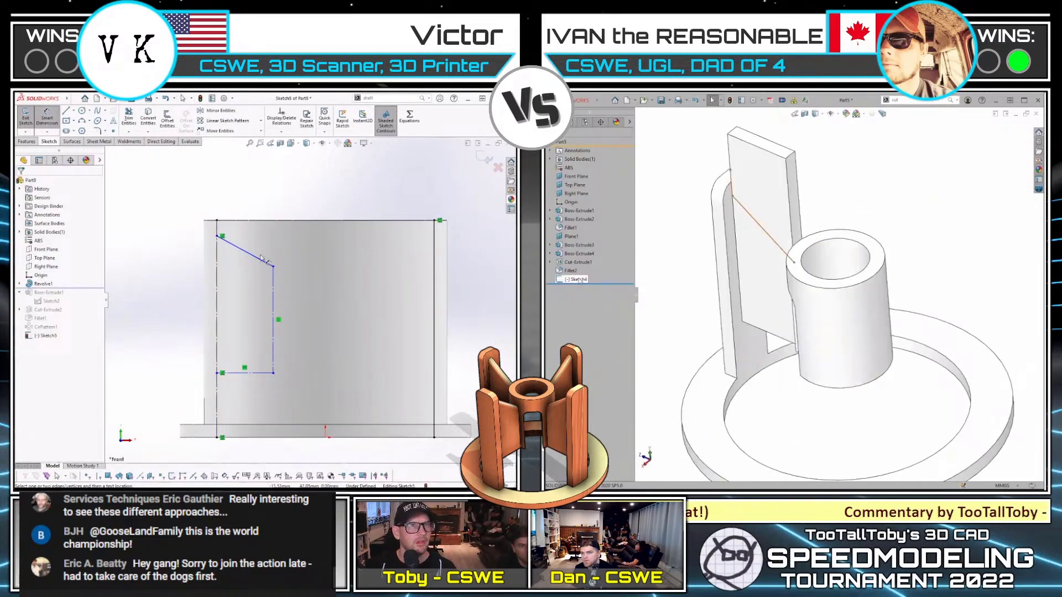
pyautogui.click(580, 280)
pyautogui.click(244, 319)
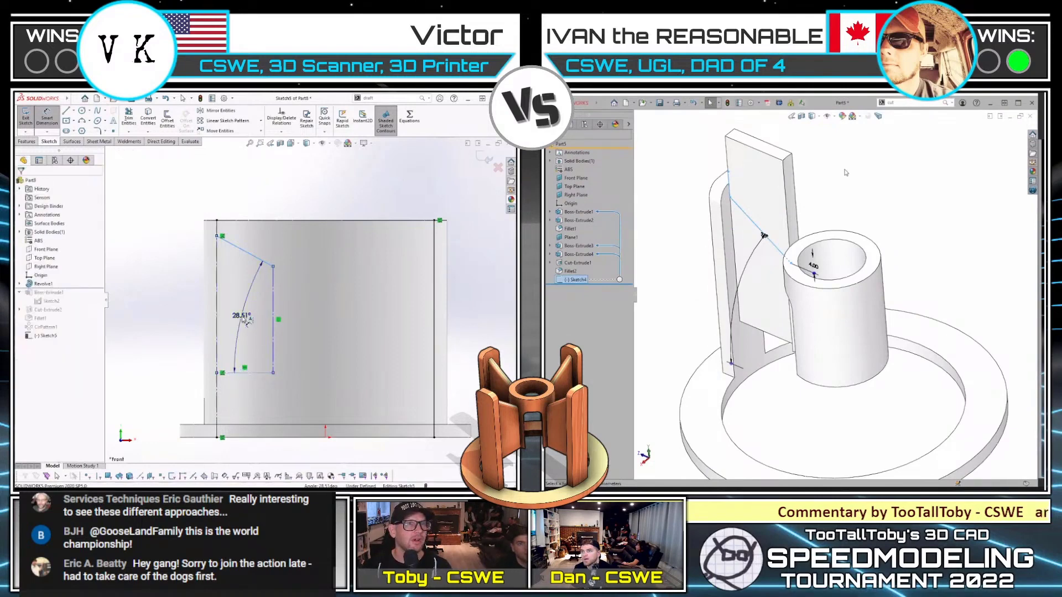
pyautogui.write('35')
pyautogui.press('Return')
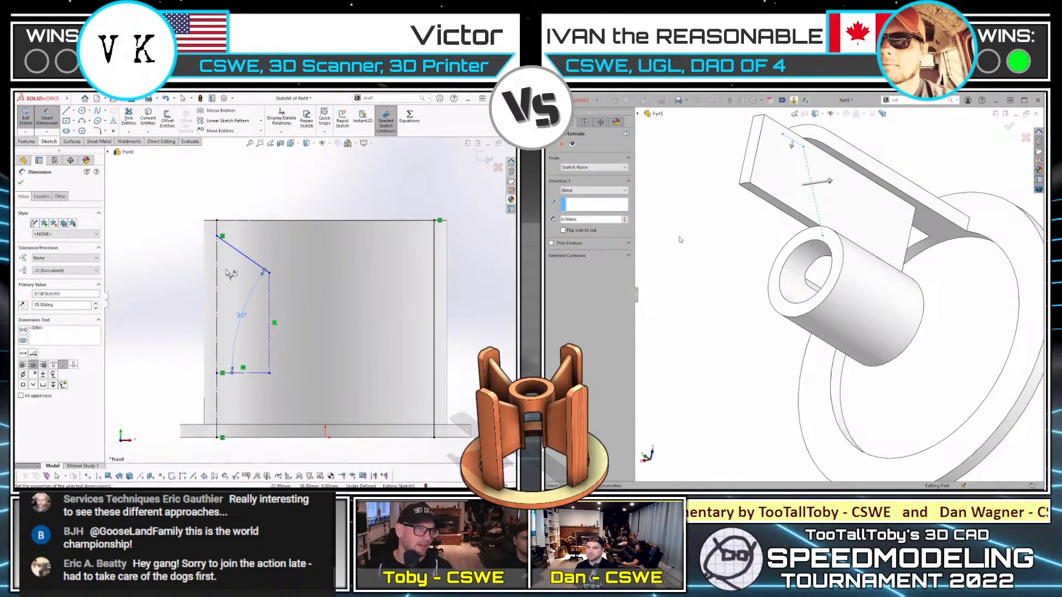
pyautogui.moveTo(701, 217); pyautogui.dragTo(923, 191, button='middle')
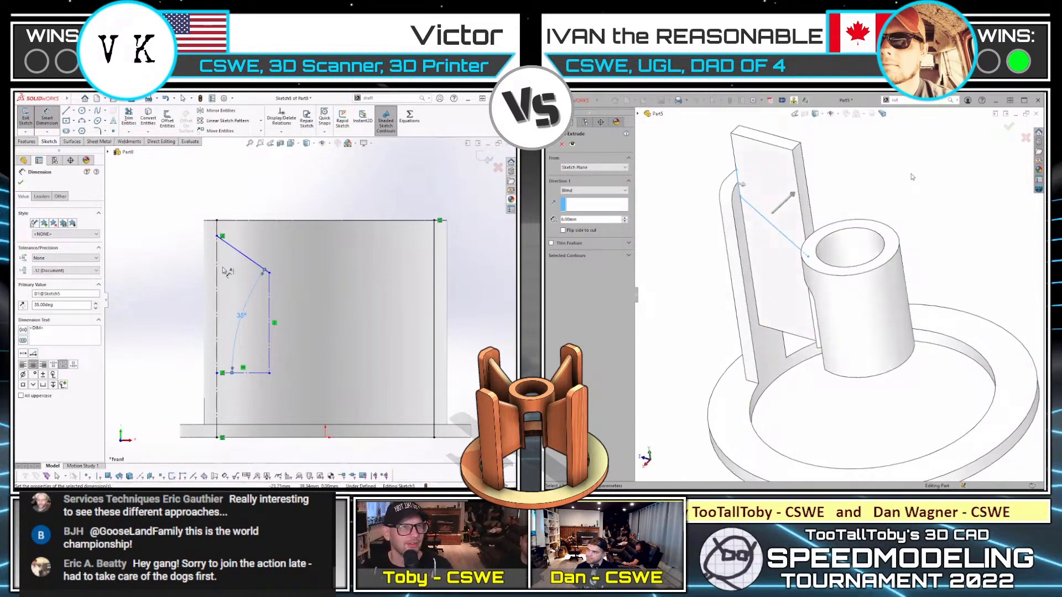
pyautogui.press('Escape')
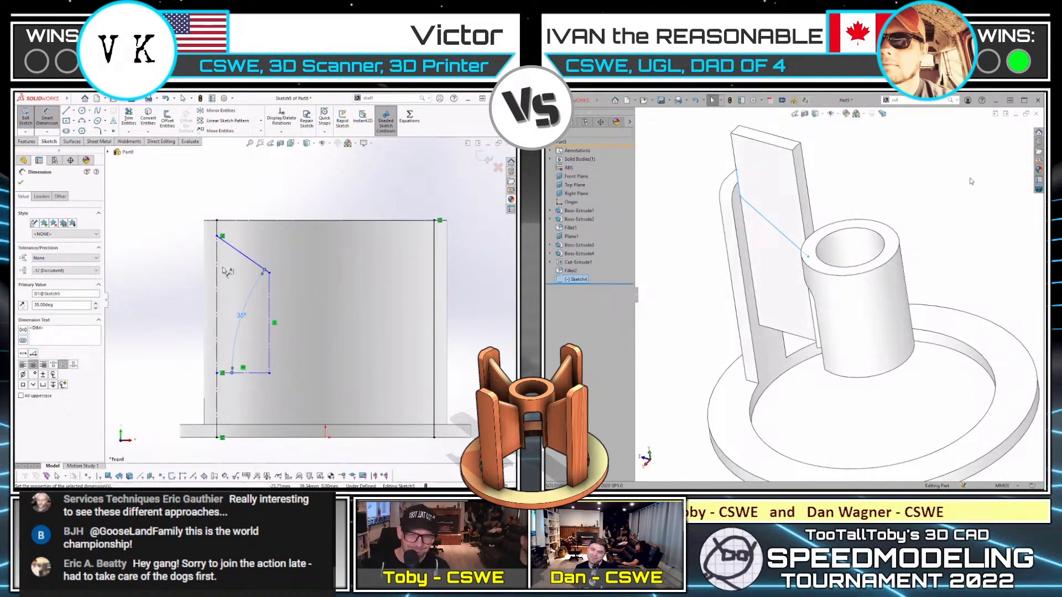
# - Dimension the sloped line's lower end 40 mm above the flange's underside, and extend the other part's short vertical line to the rib's top edge
pyautogui.hotkey('ctrl', '4')
pyautogui.click(872, 191)
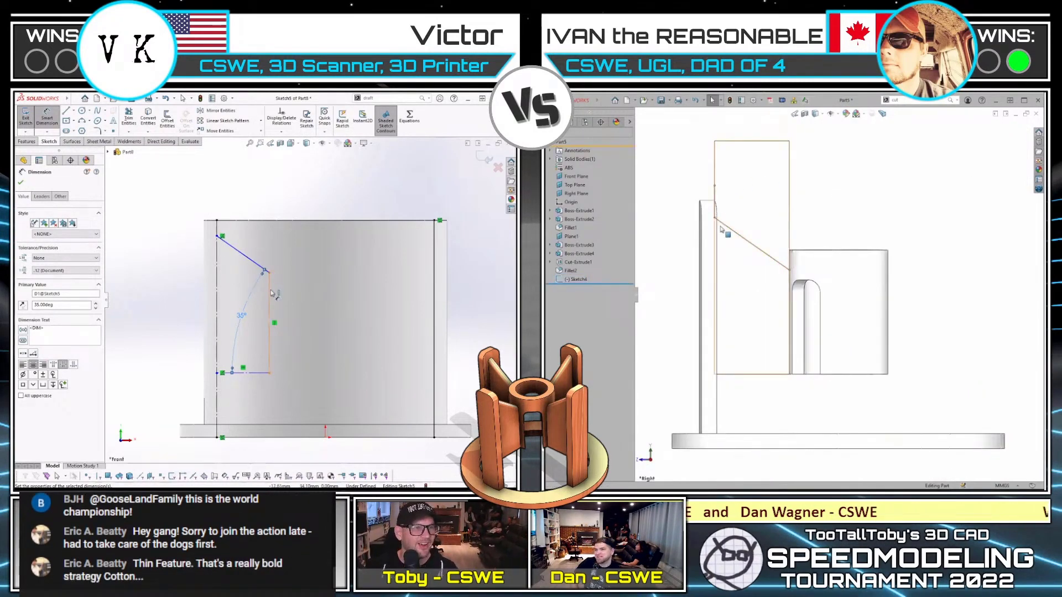
pyautogui.click(270, 273)
pyautogui.click(302, 438)
pyautogui.moveTo(714, 186); pyautogui.dragTo(715, 143)
pyautogui.click(305, 393)
pyautogui.write('40l')
pyautogui.press('Return')
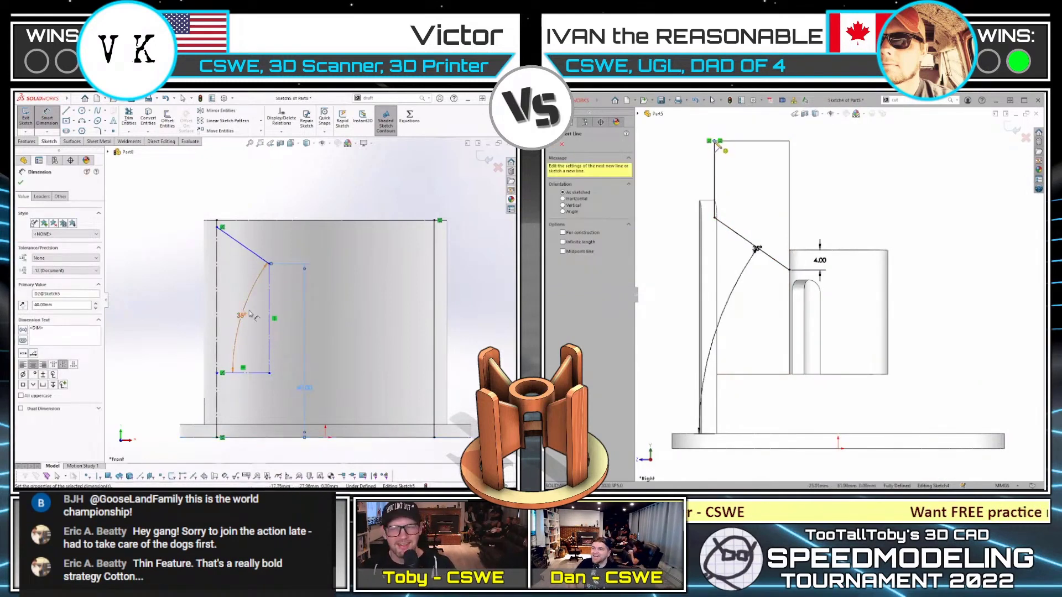
# - Close the cutting outline with lines along the rib's top edge and down its inner edge to the sloped line's lower end
pyautogui.click(715, 141)
pyautogui.click(790, 141)
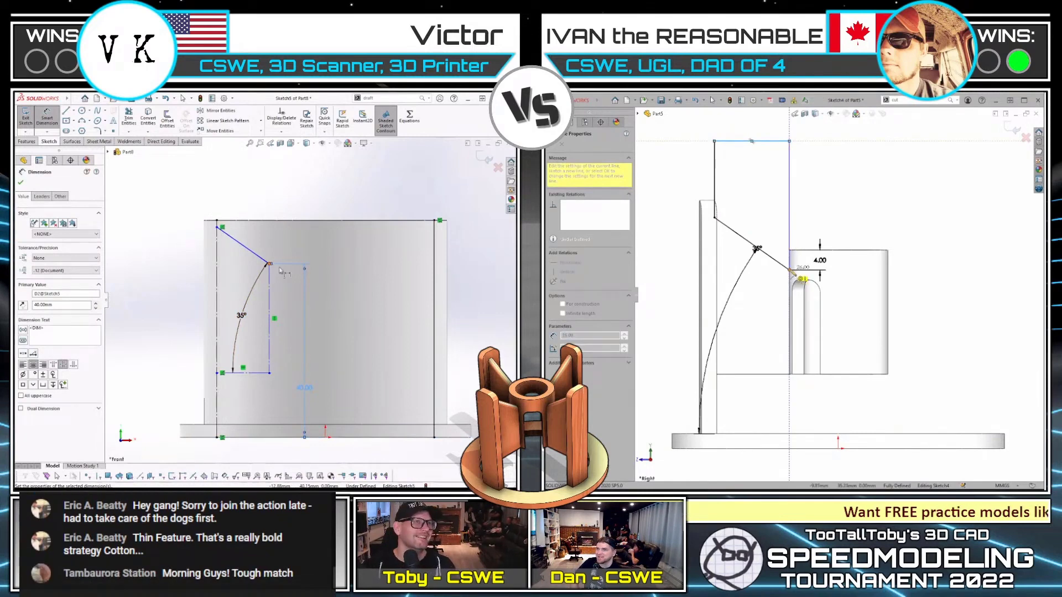
pyautogui.click(790, 269)
pyautogui.press('Escape')
pyautogui.click(308, 382)
pyautogui.press('Escape')
pyautogui.moveTo(760, 227)
pyautogui.mouseDown(button='middle')
pyautogui.moveTo(734, 261)
pyautogui.moveTo(719, 326)
pyautogui.mouseUp(button='middle')
# - Set the height of the sloped line's lower end above the flange's underside to 36 mm, and exit the other part's sketch
pyautogui.doubleClick(310, 392)
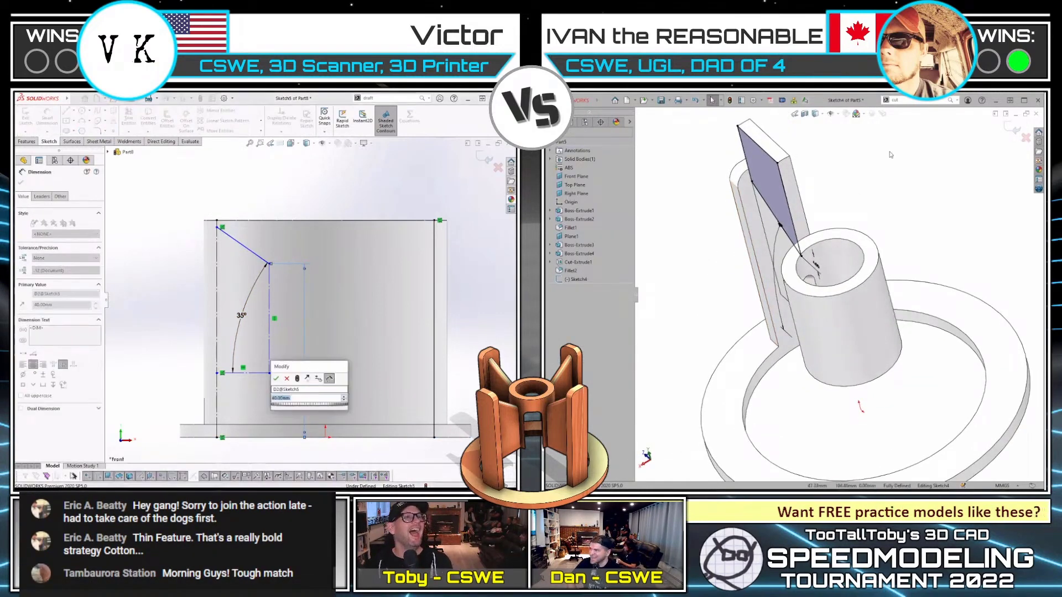
pyautogui.doubleClick(890, 156)
pyautogui.moveTo(889, 156); pyautogui.dragTo(685, 210, button='middle')
pyautogui.write('36')
pyautogui.press('Return')
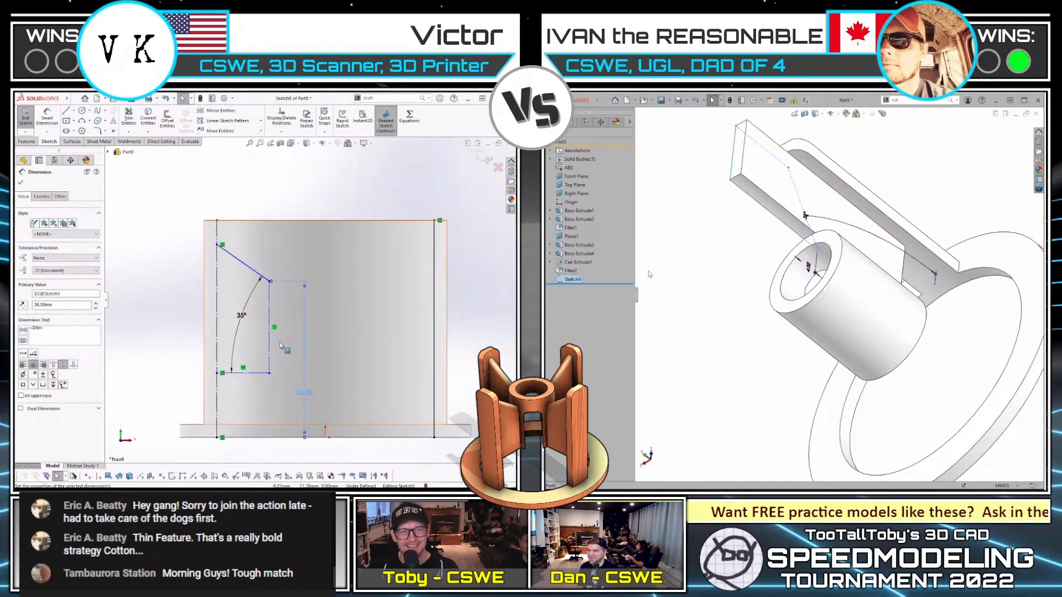
# - Cut away the upper part of the rib with an extruded cut from the other part's closed sloped outline
pyautogui.click(572, 280)
pyautogui.press('c')
pyautogui.click(589, 193)
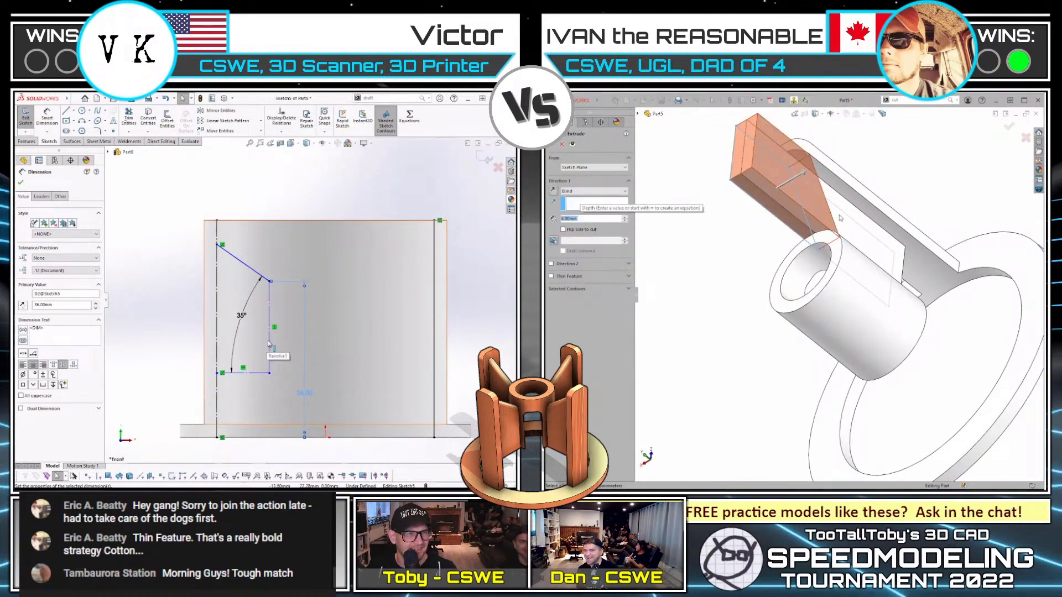
pyautogui.click(571, 202)
pyautogui.click(845, 218)
pyautogui.rightClick(846, 218)
pyautogui.moveTo(857, 224); pyautogui.dragTo(712, 347, button='middle')
# - Dimension the vertical construction line 10 mm from the origin, and delete and patch the leftover face beside the other part's hub
pyautogui.click(268, 341)
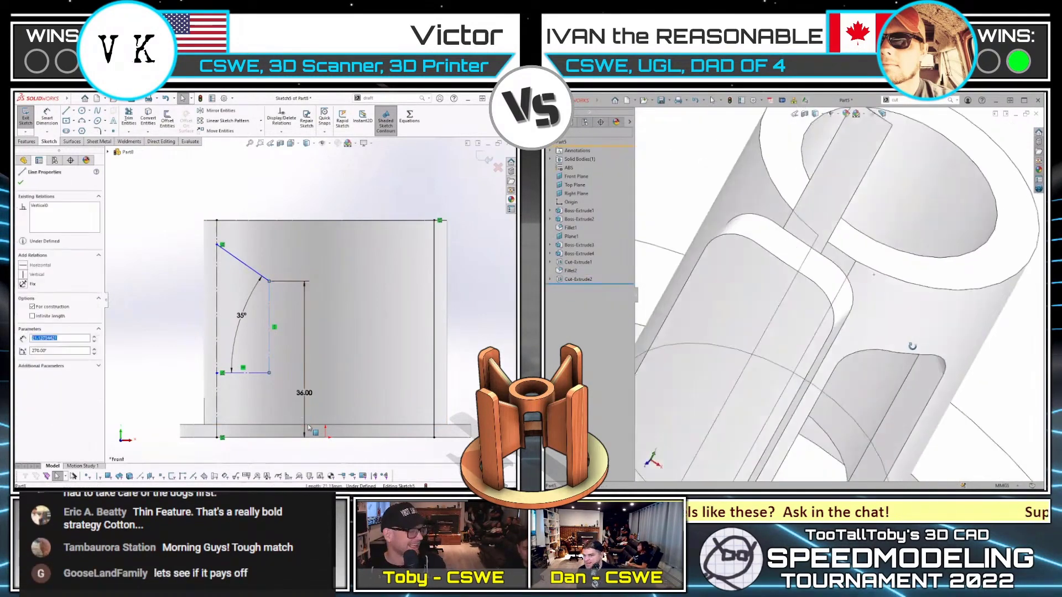
pyautogui.scroll(-3, 846, 268)
pyautogui.click(474, 320)
pyautogui.rightClick(844, 262)
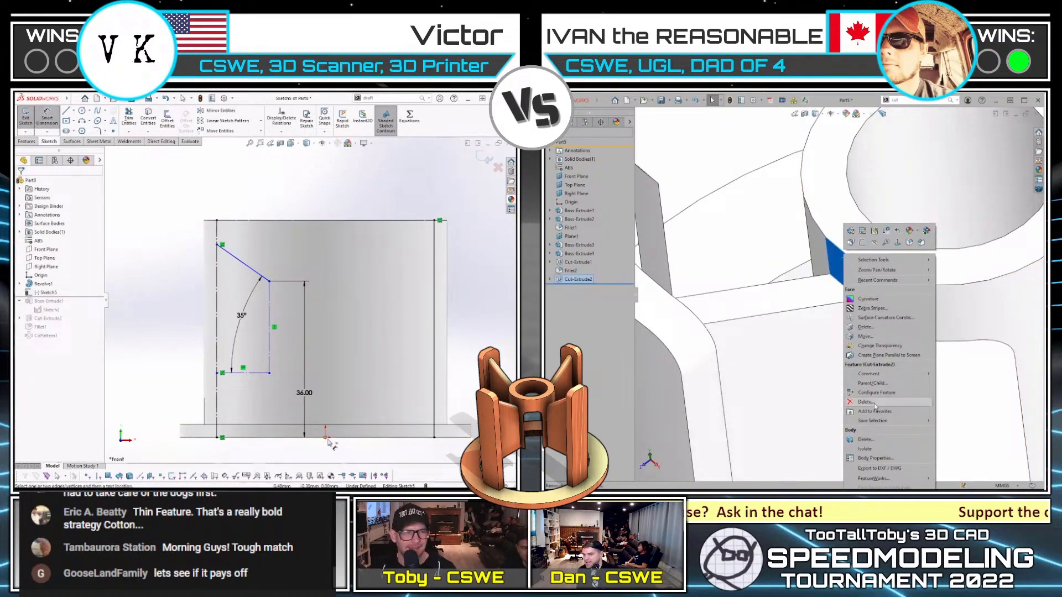
pyautogui.click(271, 359)
pyautogui.click(866, 328)
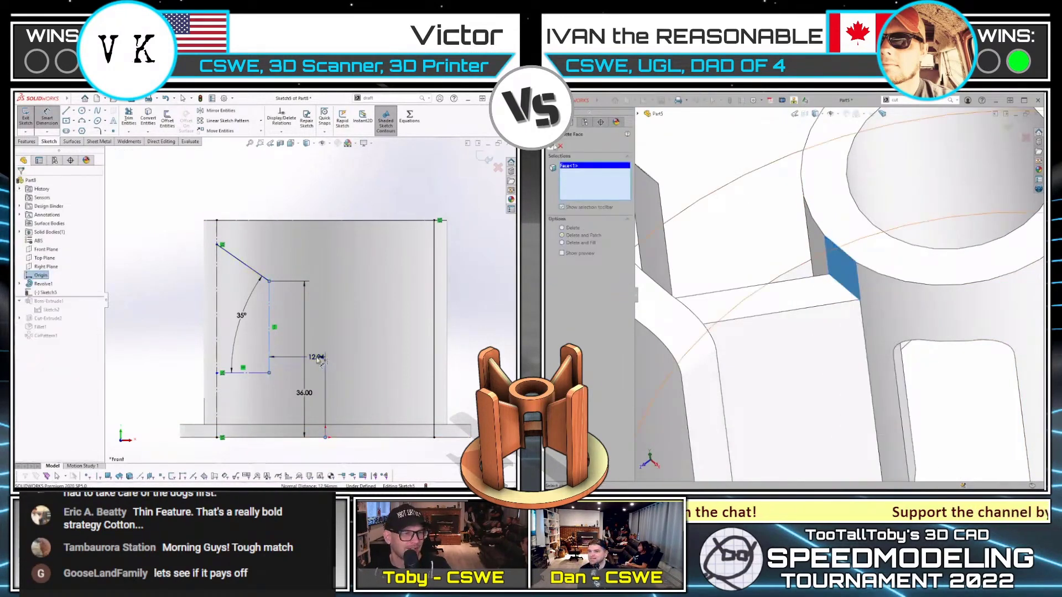
pyautogui.click(554, 150)
pyautogui.click(318, 360)
pyautogui.scroll(5, 842, 293)
pyautogui.hotkey('ctrl', 'b')
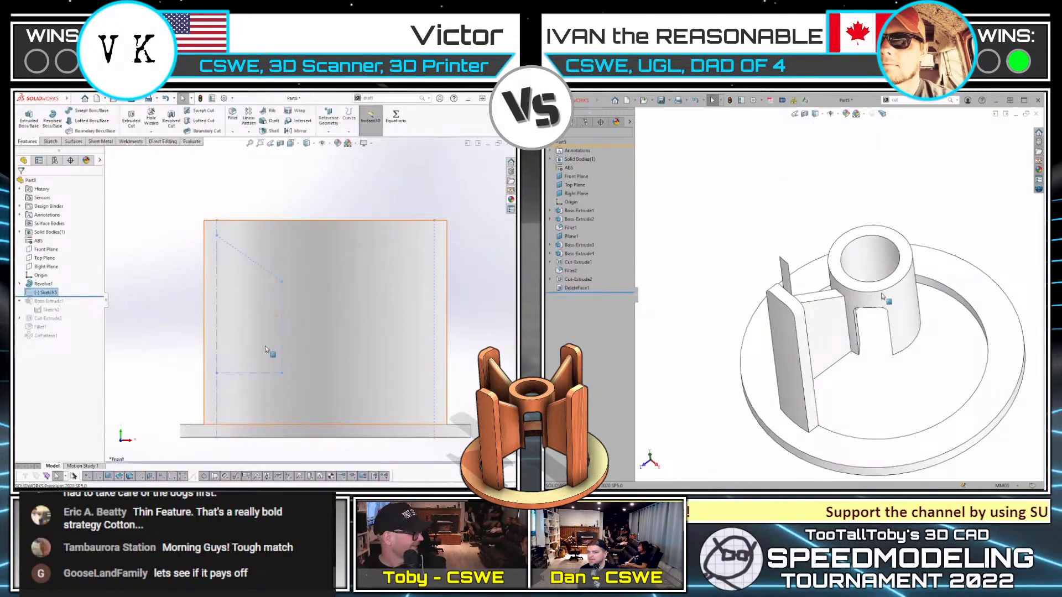
# - Reopen the sloped-line sketch, and choose the two faces of the sliver above the other part's tab for Delete and Patch
pyautogui.moveTo(888, 303); pyautogui.dragTo(829, 353, button='middle')
pyautogui.moveTo(268, 350); pyautogui.dragTo(259, 398, button='middle')
pyautogui.moveTo(829, 353)
pyautogui.mouseDown(button='middle')
pyautogui.moveTo(865, 196)
pyautogui.moveTo(908, 195)
pyautogui.mouseUp(button='middle')
pyautogui.rightClick(55, 294)
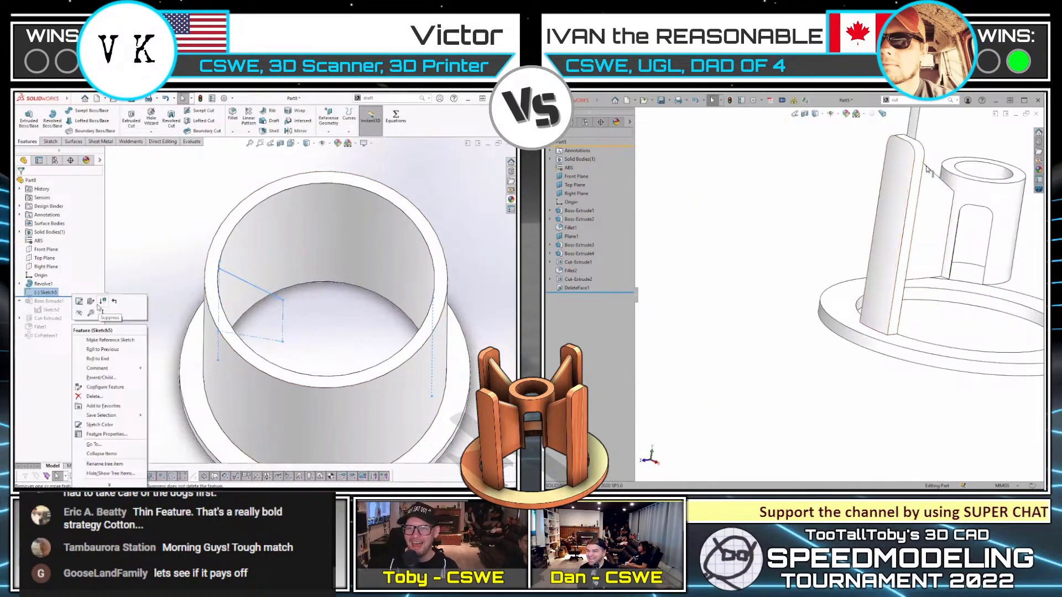
pyautogui.scroll(-3, 832, 247)
pyautogui.rightClick(793, 275)
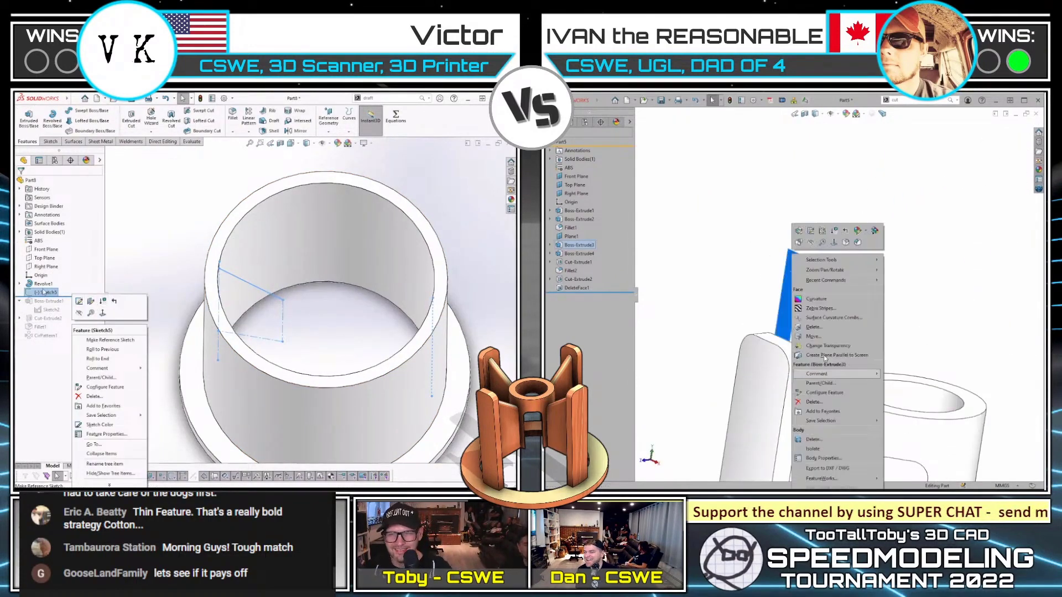
pyautogui.click(79, 301)
pyautogui.click(824, 327)
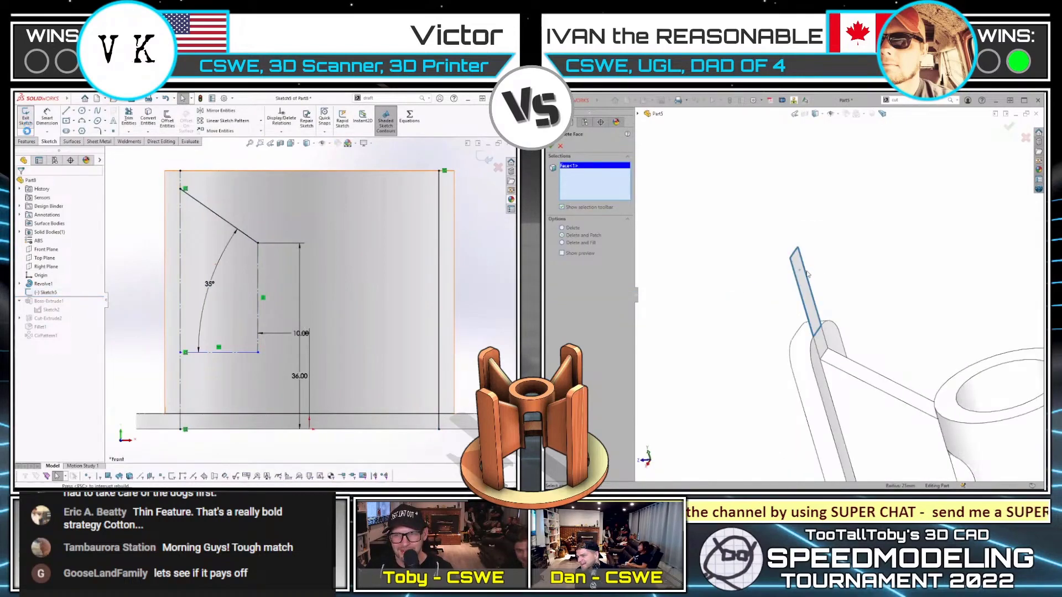
pyautogui.click(801, 271)
pyautogui.scroll(-3, 807, 354)
# - Roll the feature history forward to the end, and complete the other part's sliver face deletion
pyautogui.rightClick(77, 315)
pyautogui.click(100, 335)
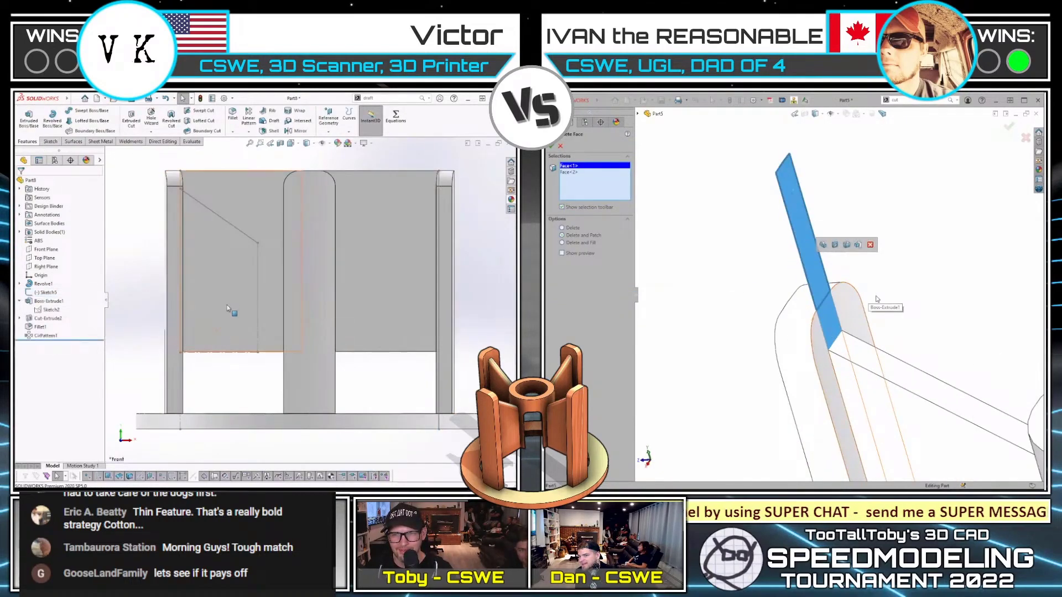
pyautogui.moveTo(232, 312); pyautogui.dragTo(77, 326, button='middle')
pyautogui.click(34, 336)
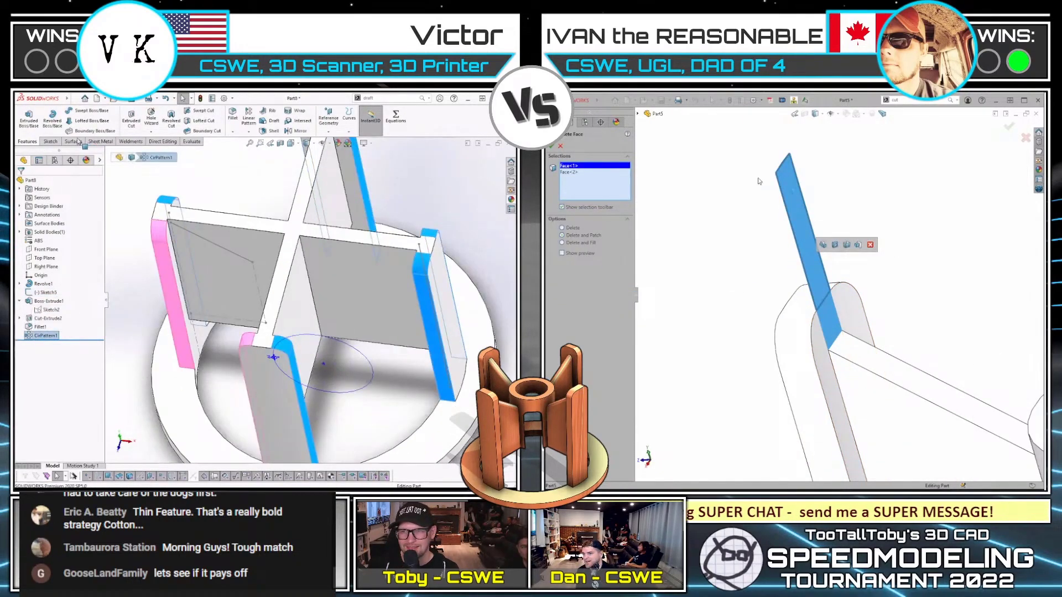
pyautogui.scroll(-8, 763, 172)
pyautogui.press('Return')
# - Try to start a revolved cut by picking the sloped line in the model
pyautogui.press('s')
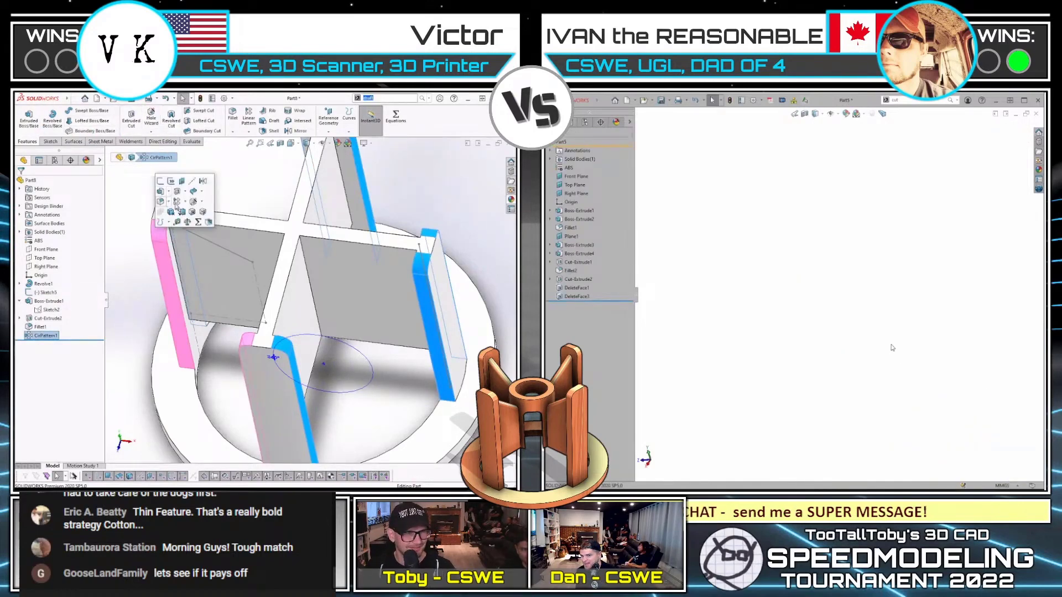
pyautogui.scroll(10, 894, 307)
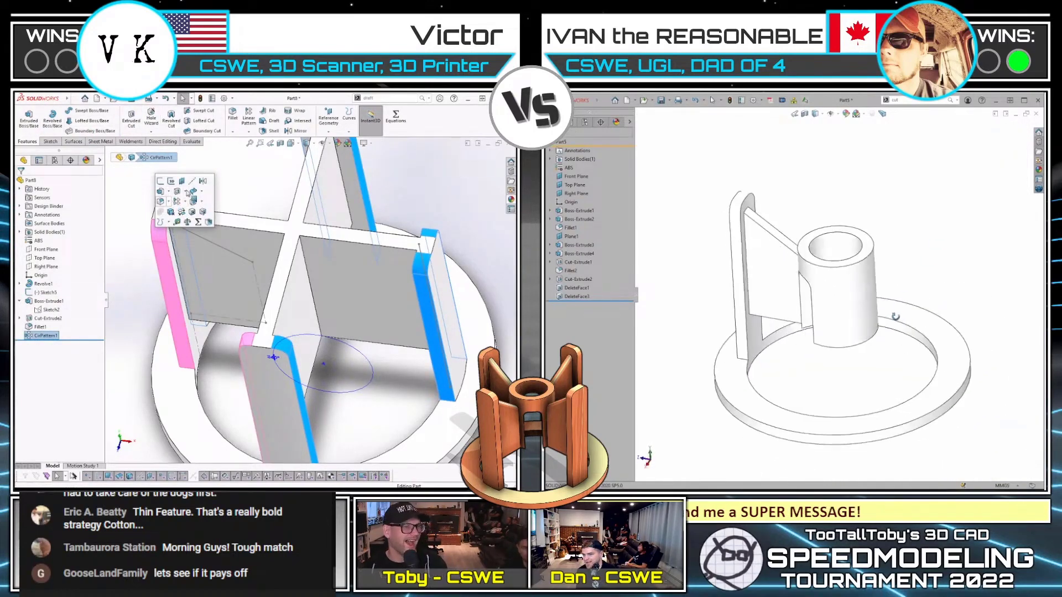
pyautogui.click(177, 191)
pyautogui.scroll(-3, 791, 199)
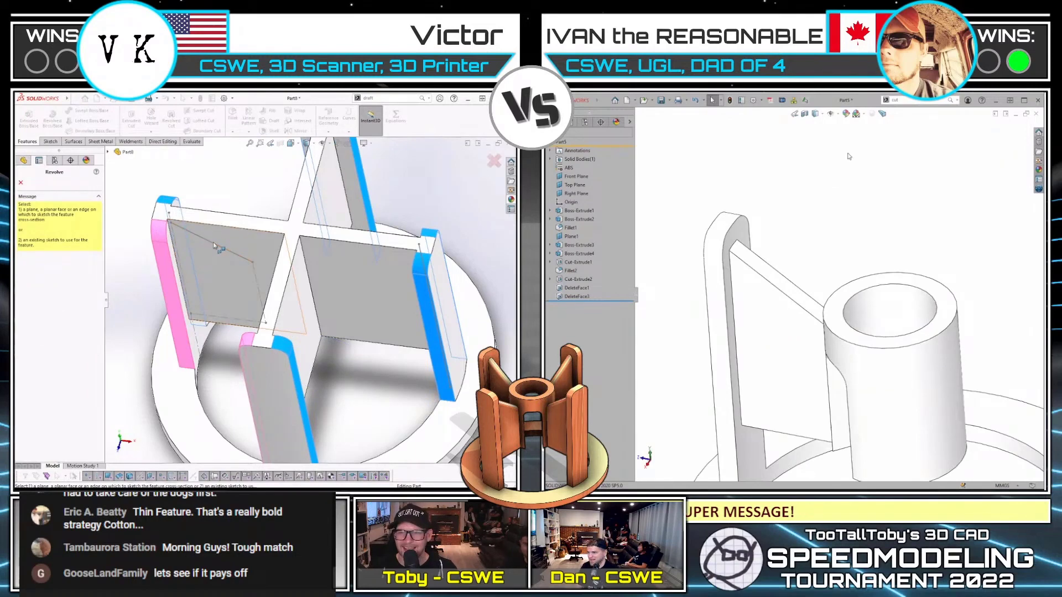
pyautogui.click(215, 243)
pyautogui.hotkey('ctrl', '5')
pyautogui.hotkey('ctrl', '7')
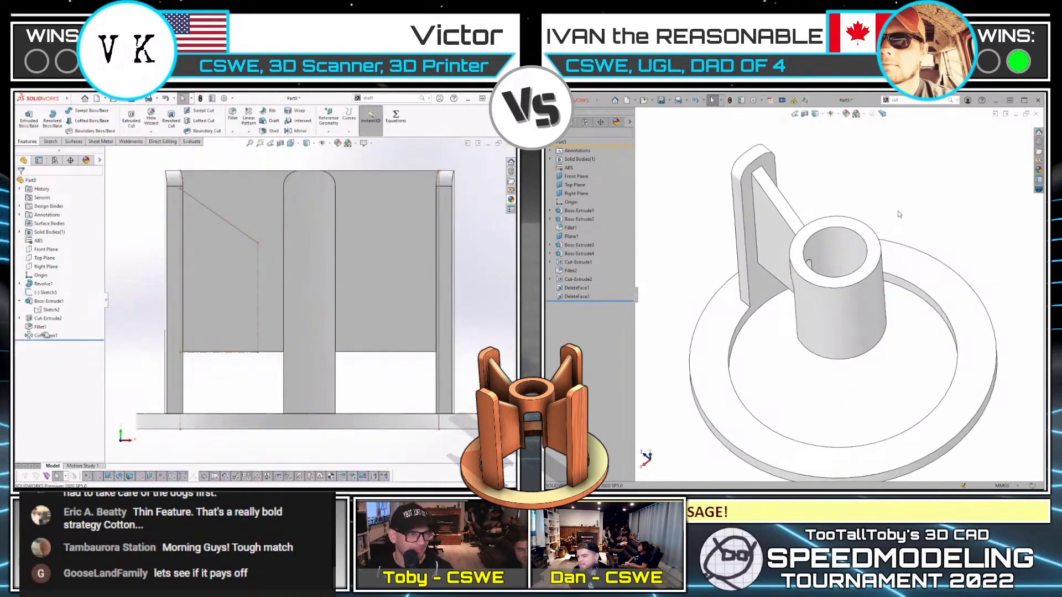
# - Try a thin revolved cut from the preselected sloped-line sketch, and open the other part's structural member command
pyautogui.click(40, 294)
pyautogui.hotkey('ctrl', '7')
pyautogui.press('w')
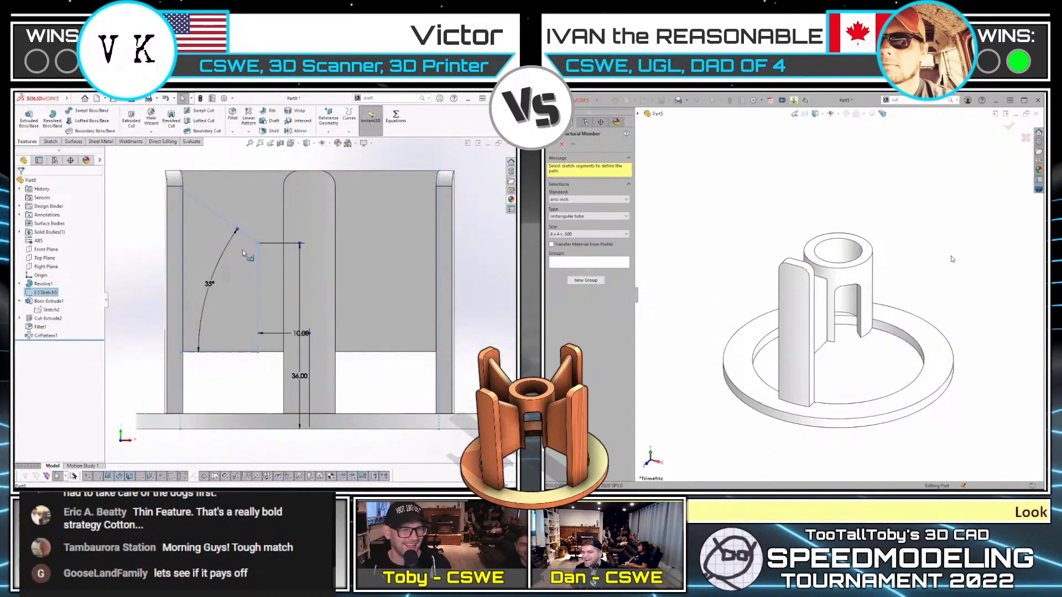
pyautogui.moveTo(198, 274); pyautogui.dragTo(227, 310, button='middle')
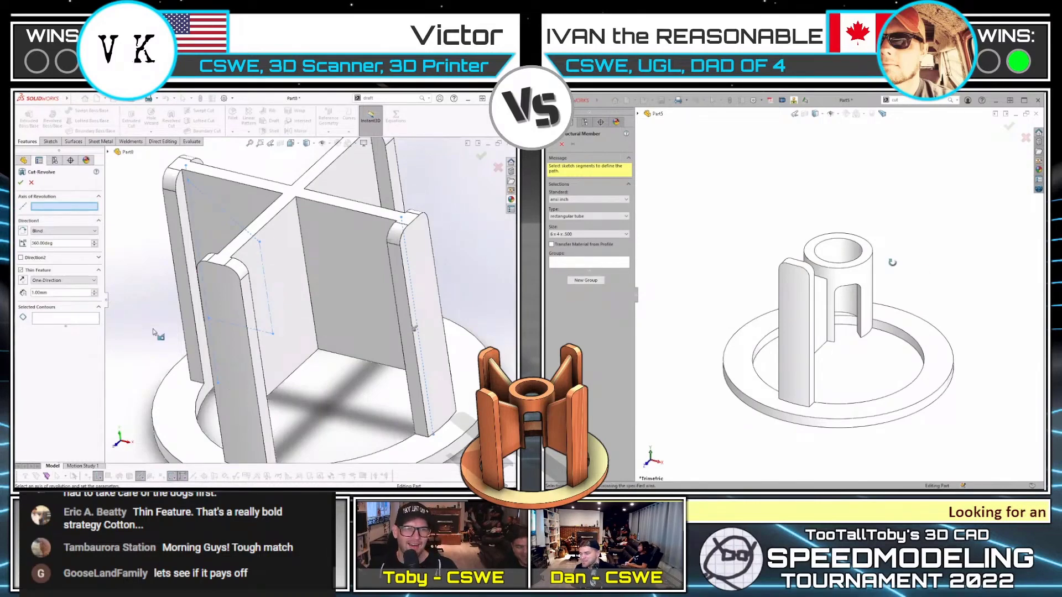
pyautogui.moveTo(892, 262); pyautogui.dragTo(766, 268, button='middle')
pyautogui.scroll(-4, 755, 251)
pyautogui.click(108, 152)
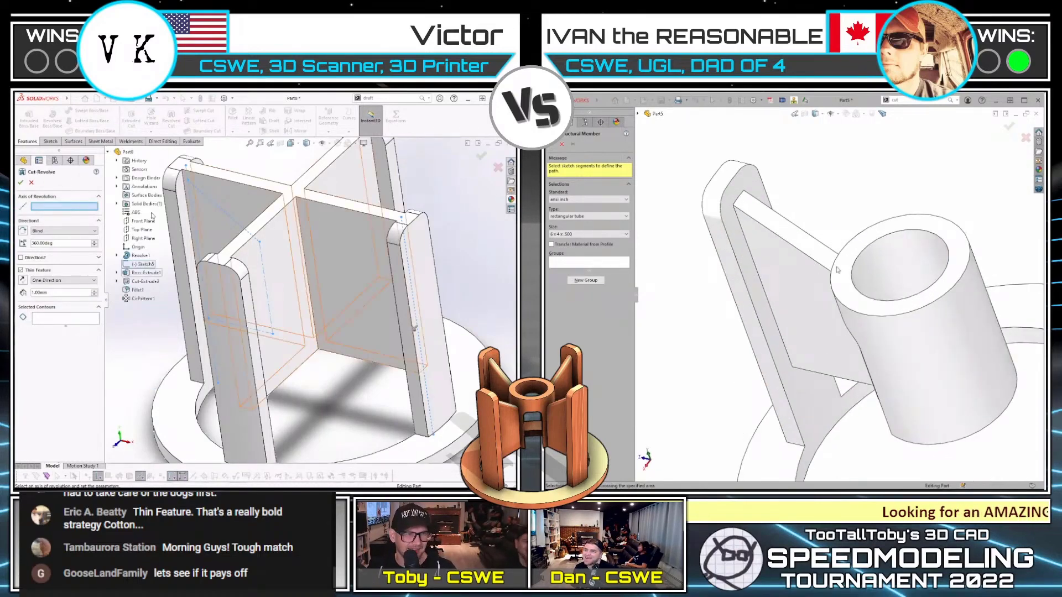
pyautogui.press('Escape')
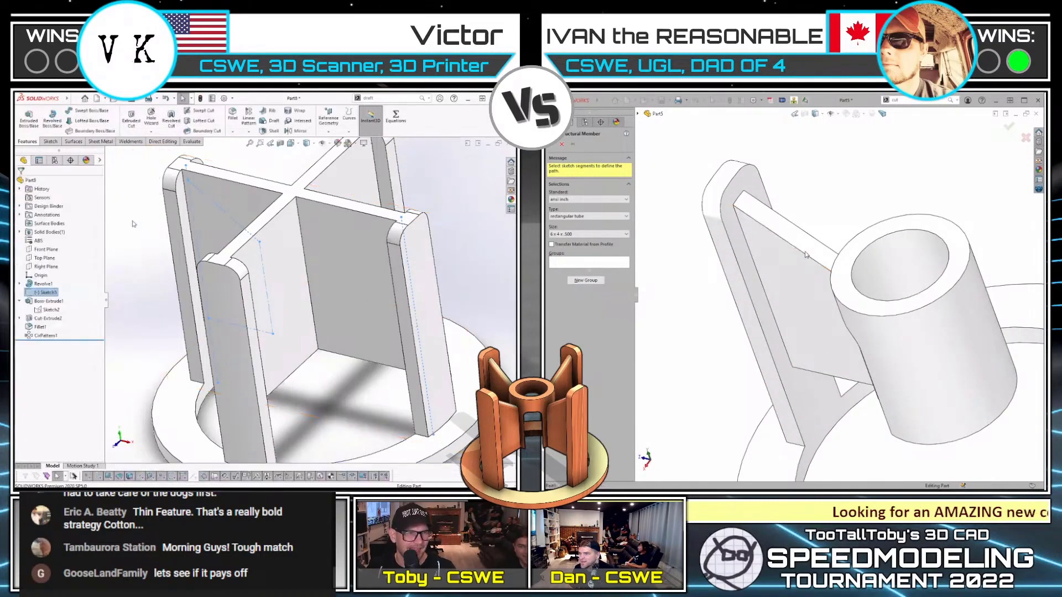
# - Create a reference axis where the Front and Right planes intersect, and start a fillet on the other part
pyautogui.click(41, 249)
pyautogui.press('Escape')
pyautogui.press('s')
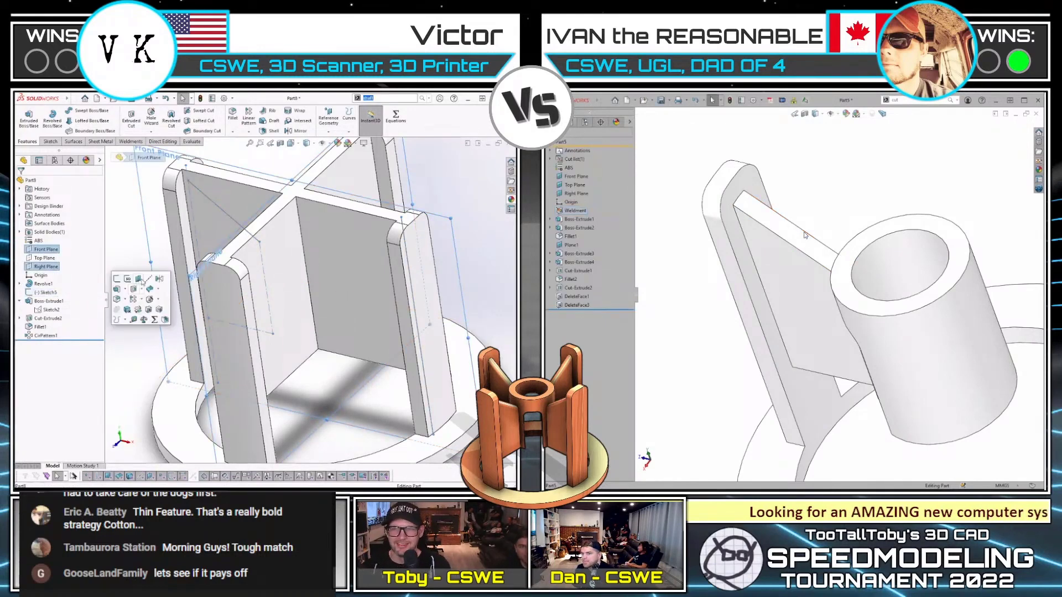
pyautogui.click(142, 281)
pyautogui.press('f')
pyautogui.click(22, 182)
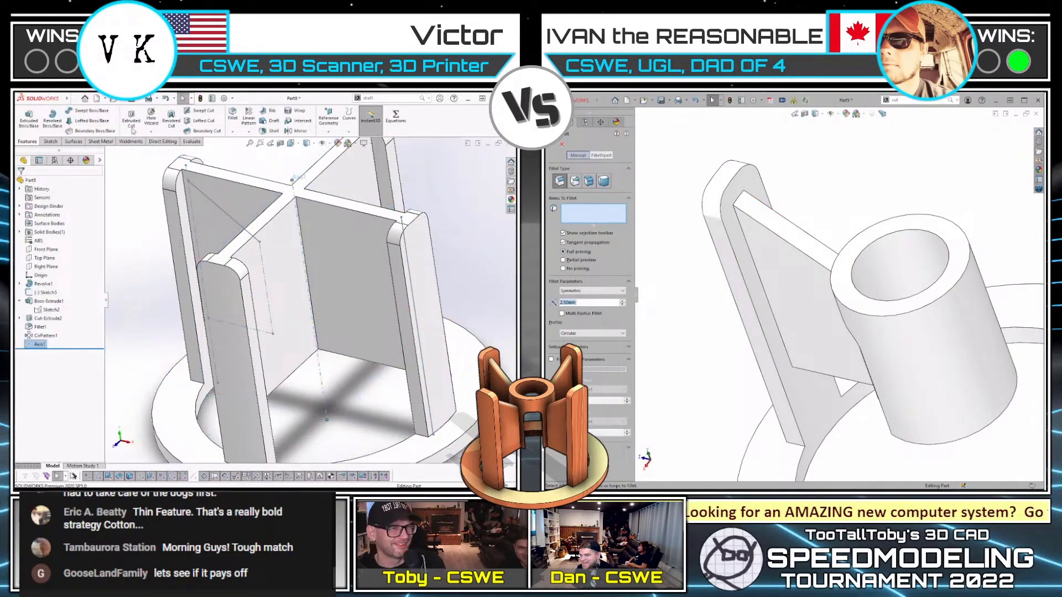
# - Fillet the long edges of the sloped rib top on the other part with a 2 mm radius
pyautogui.write('2')
pyautogui.click(762, 225)
pyautogui.click(170, 119)
pyautogui.click(809, 236)
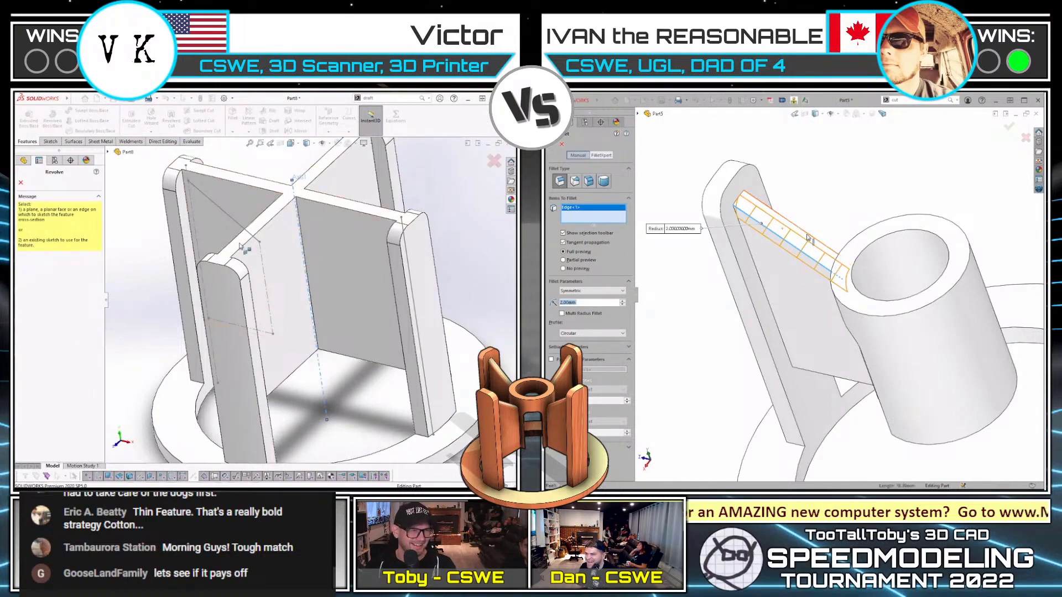
pyautogui.press('Return')
# - Try a revolved cut from the sloped line with the reference axis displayed, and inspect the other part's filleted rib
pyautogui.click(243, 232)
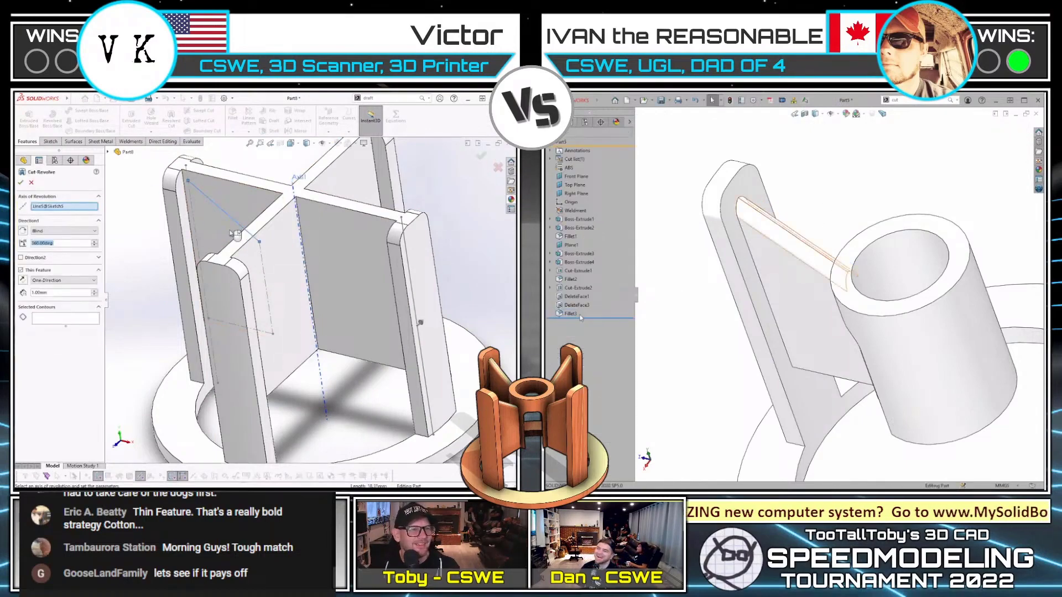
pyautogui.click(805, 245)
pyautogui.moveTo(841, 335)
pyautogui.mouseDown(button='middle')
pyautogui.moveTo(847, 274)
pyautogui.moveTo(772, 223)
pyautogui.moveTo(815, 214)
pyautogui.moveTo(857, 256)
pyautogui.moveTo(852, 277)
pyautogui.mouseUp(button='middle')
pyautogui.click(31, 183)
# - Reopen the sloped-line sketch, continue the slope towards the centre, and draw a line from its end down to the origin
pyautogui.rightClick(42, 293)
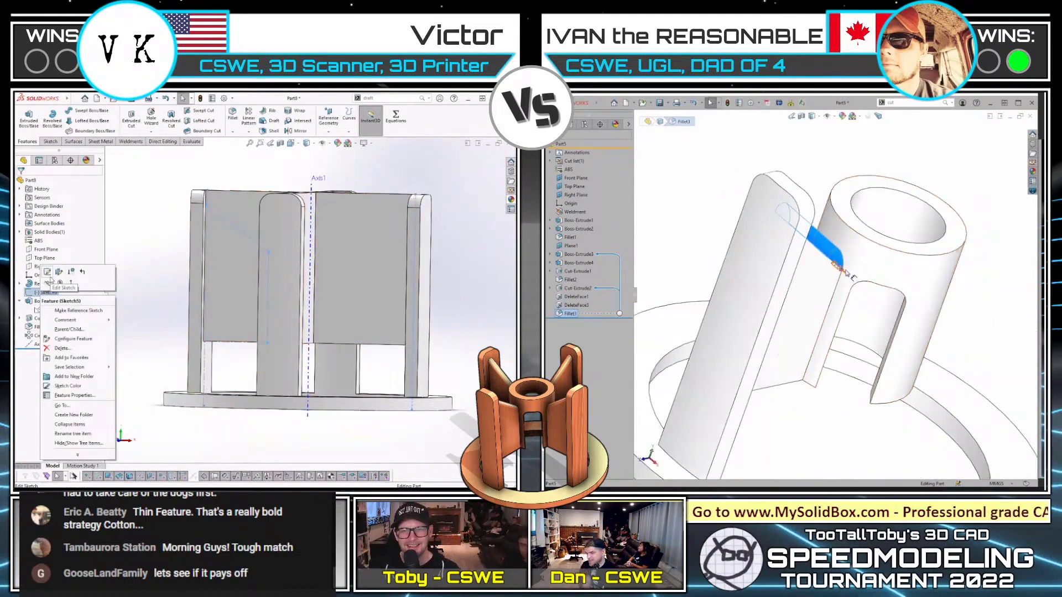
pyautogui.click(48, 275)
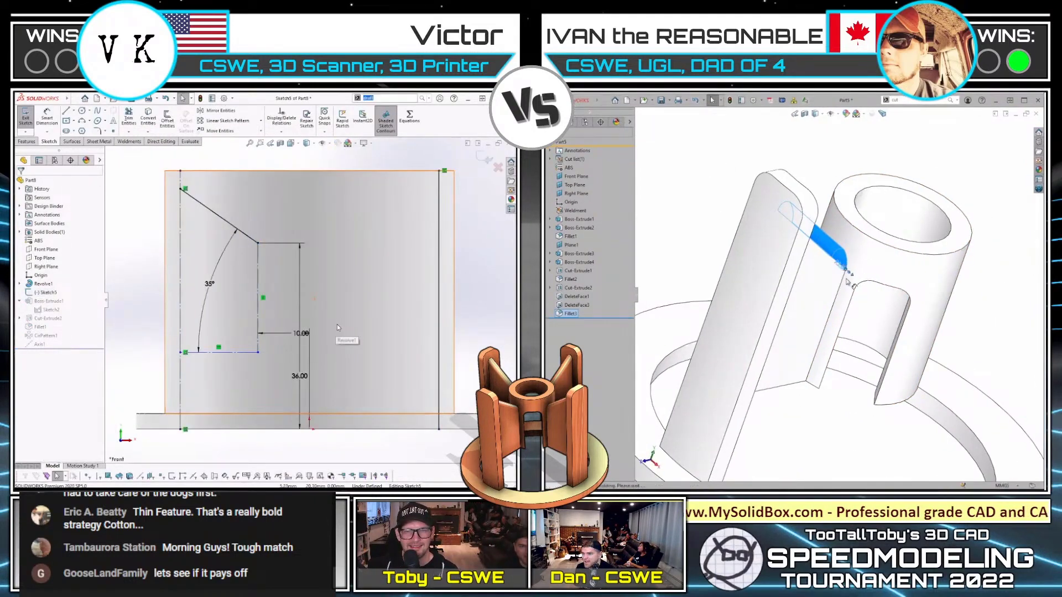
pyautogui.press('s')
pyautogui.click(351, 332)
pyautogui.moveTo(943, 183)
pyautogui.mouseDown(button='middle')
pyautogui.moveTo(865, 279)
pyautogui.moveTo(873, 302)
pyautogui.mouseUp(button='middle')
pyautogui.click(259, 244)
pyautogui.hotkey('ctrl', '7')
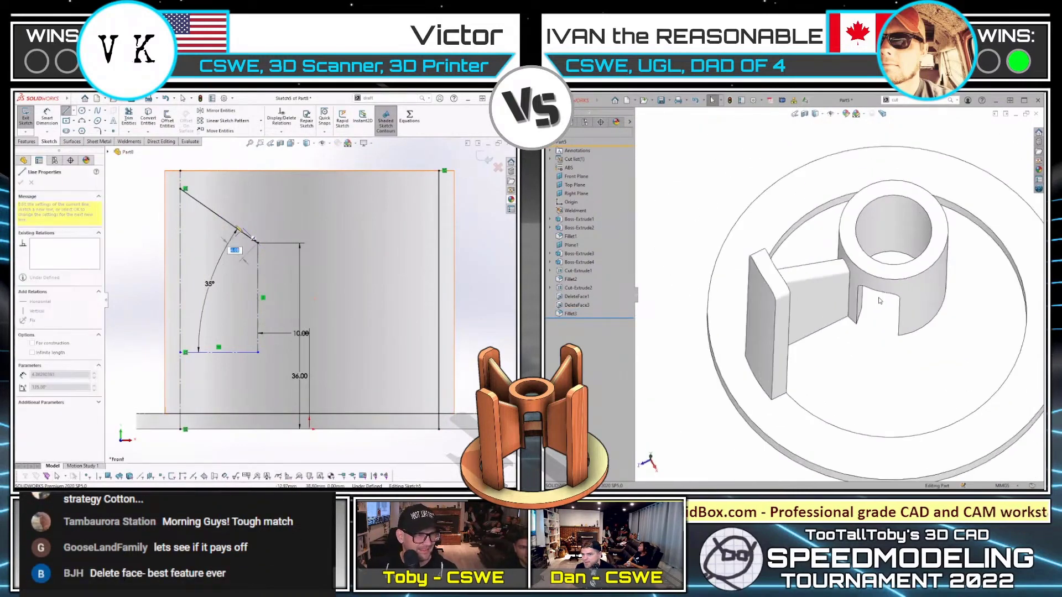
pyautogui.click(310, 429)
pyautogui.press('Escape')
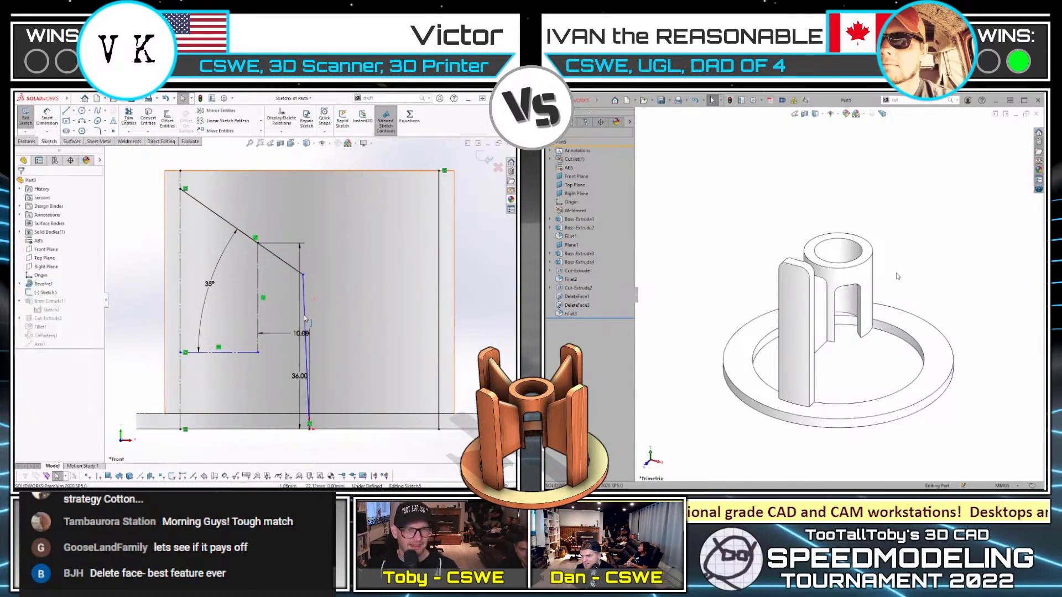
# - Make the line to the origin vertical, add a short vertical line up from the slope's upper end past the rim, and exit the sketch
pyautogui.click(305, 317)
pyautogui.moveTo(896, 275)
pyautogui.mouseDown(button='middle')
pyautogui.moveTo(821, 218)
pyautogui.moveTo(769, 282)
pyautogui.moveTo(887, 212)
pyautogui.moveTo(792, 280)
pyautogui.moveTo(775, 337)
pyautogui.moveTo(772, 297)
pyautogui.moveTo(857, 244)
pyautogui.moveTo(876, 272)
pyautogui.mouseUp(button='middle')
pyautogui.click(338, 281)
pyautogui.press('Escape')
pyautogui.press('s')
pyautogui.click(191, 199)
pyautogui.click(181, 161)
pyautogui.press('Escape')
pyautogui.click(28, 116)
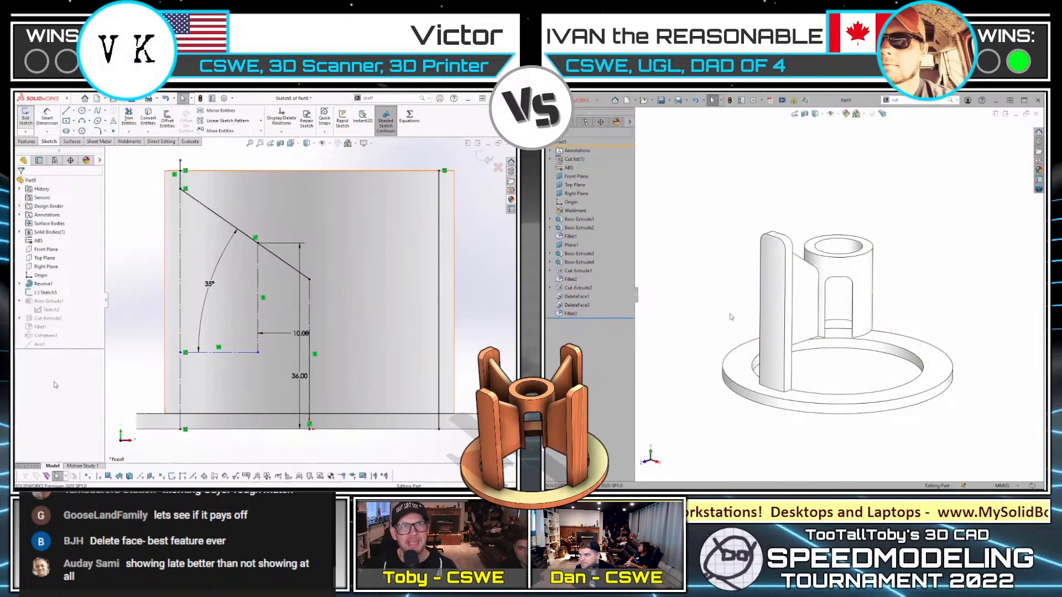
# - Hide the reference axis, and start a circular pattern on the other part
pyautogui.press('s')
pyautogui.click(45, 294)
pyautogui.press('s')
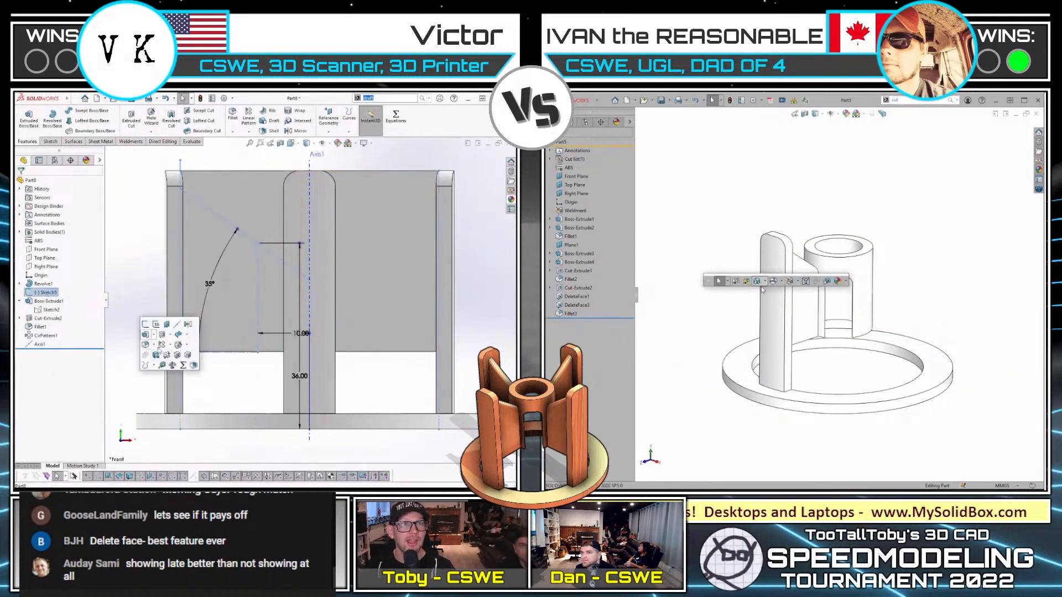
pyautogui.click(765, 281)
pyautogui.click(152, 338)
pyautogui.moveTo(315, 309); pyautogui.dragTo(244, 382, button='middle')
pyautogui.click(781, 415)
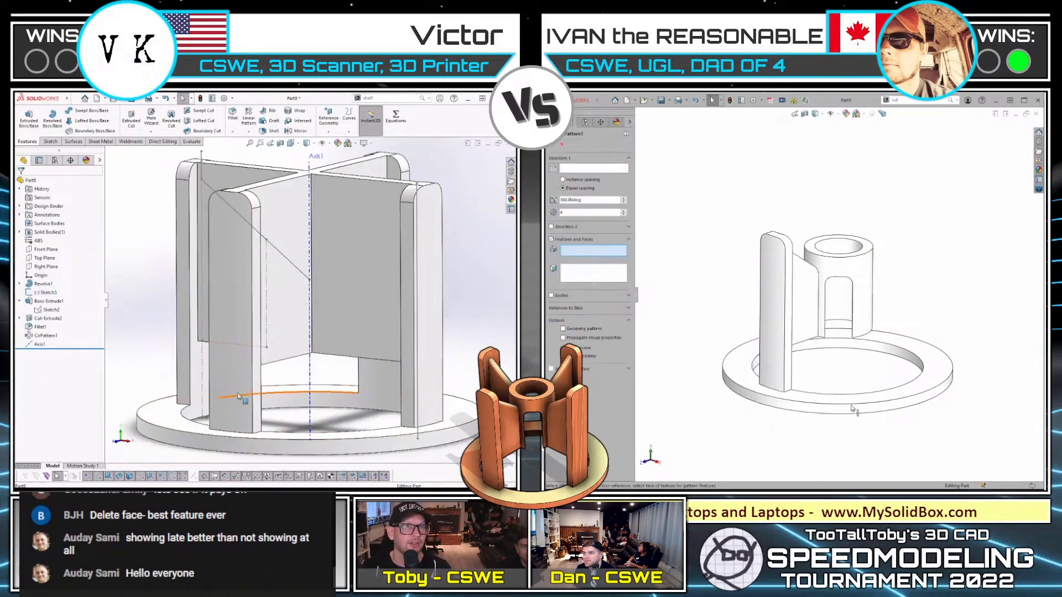
pyautogui.moveTo(715, 319); pyautogui.dragTo(746, 394, button='middle')
pyautogui.rightClick(40, 345)
pyautogui.click(48, 332)
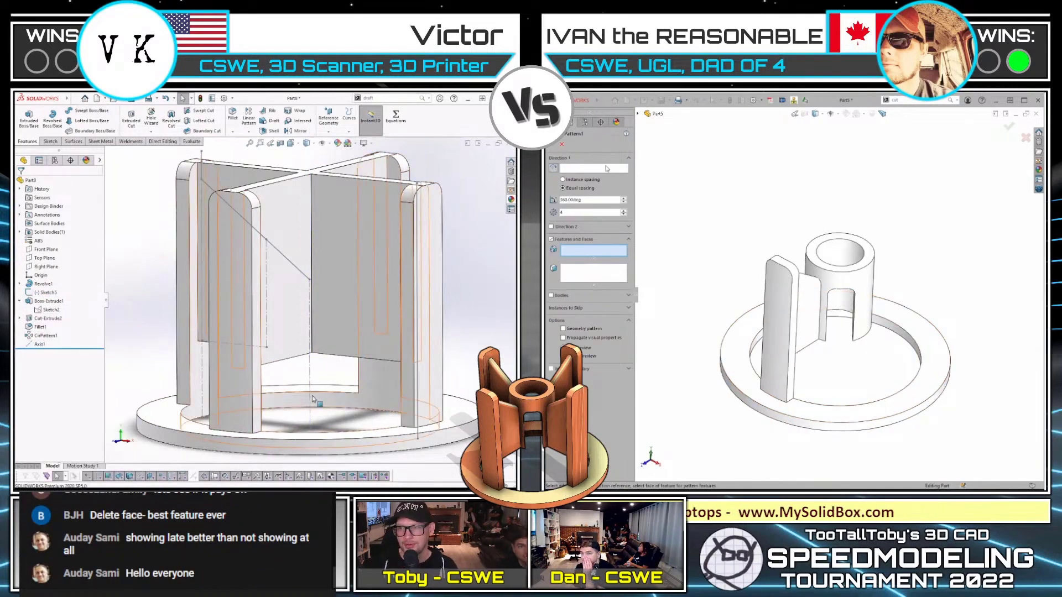
# - Try a revolved cut from the sloped line, and set up the other part's circular body pattern about the flange's outer edge
pyautogui.press('s')
pyautogui.click(757, 406)
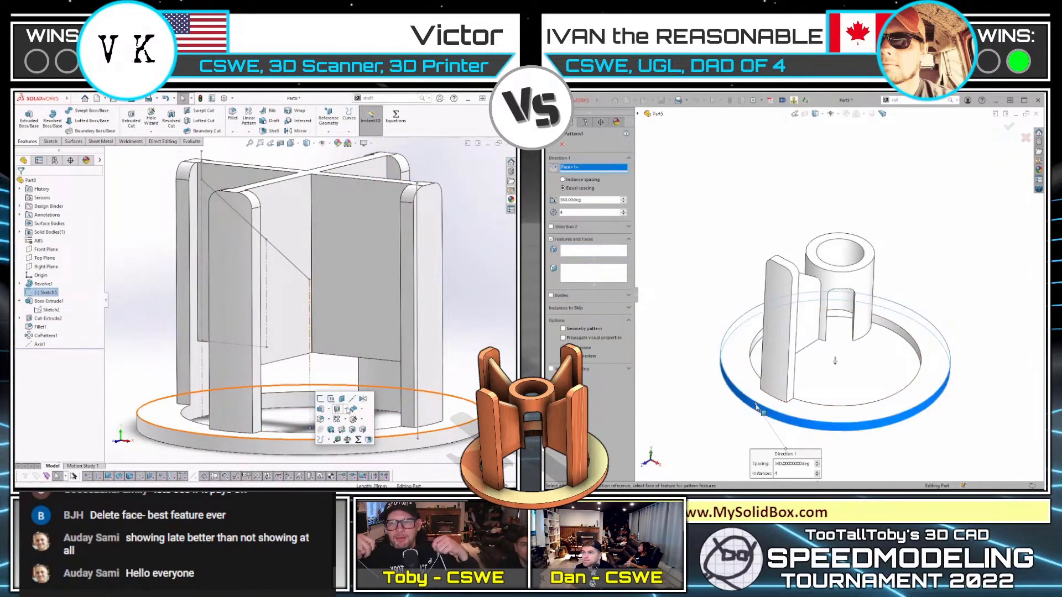
pyautogui.click(337, 410)
pyautogui.click(739, 394)
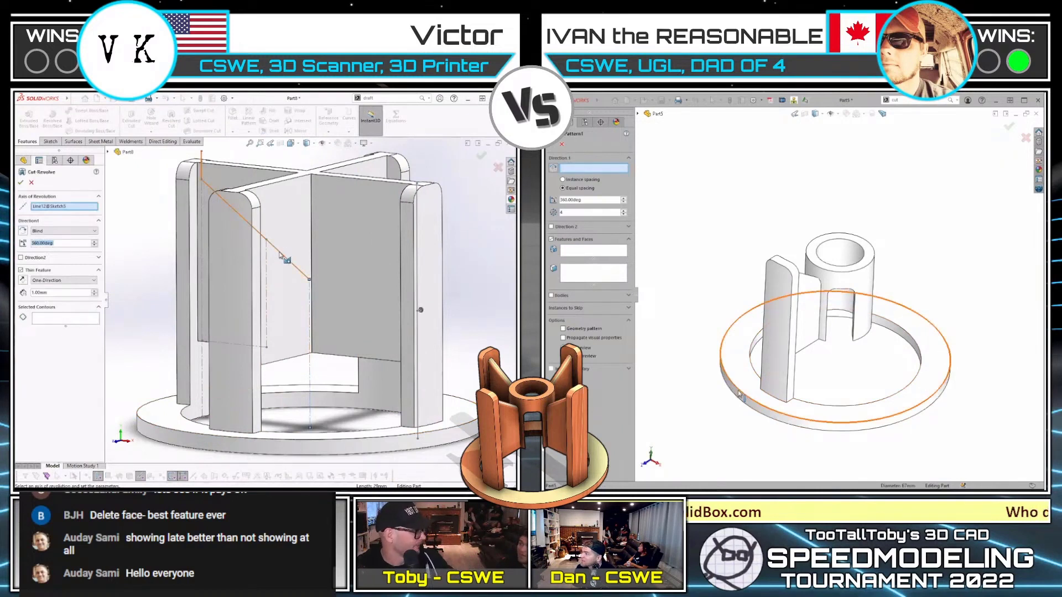
pyautogui.click(739, 394)
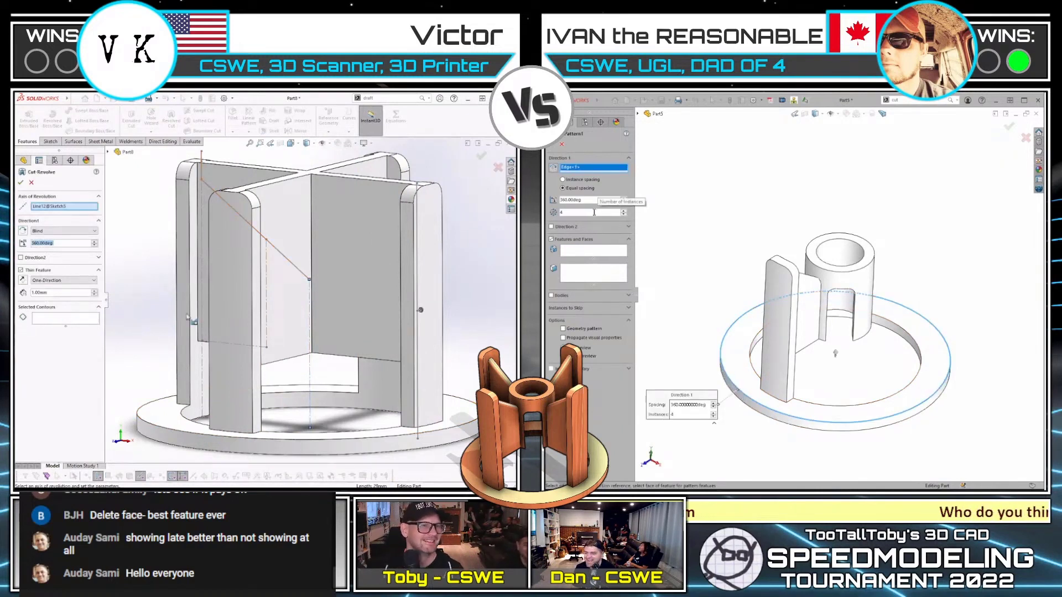
pyautogui.click(98, 319)
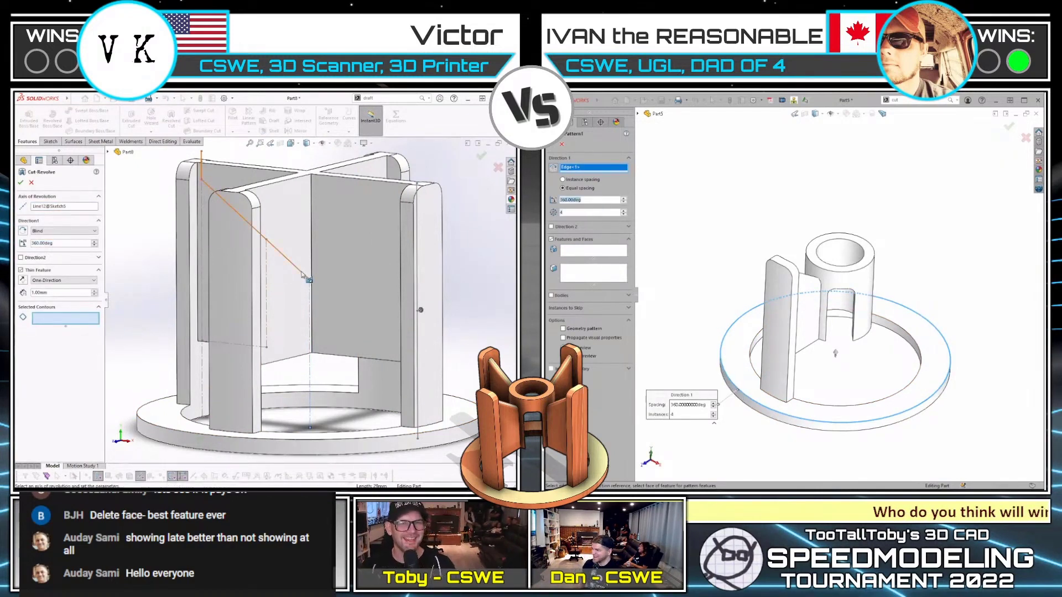
pyautogui.click(65, 206)
pyautogui.write('90')
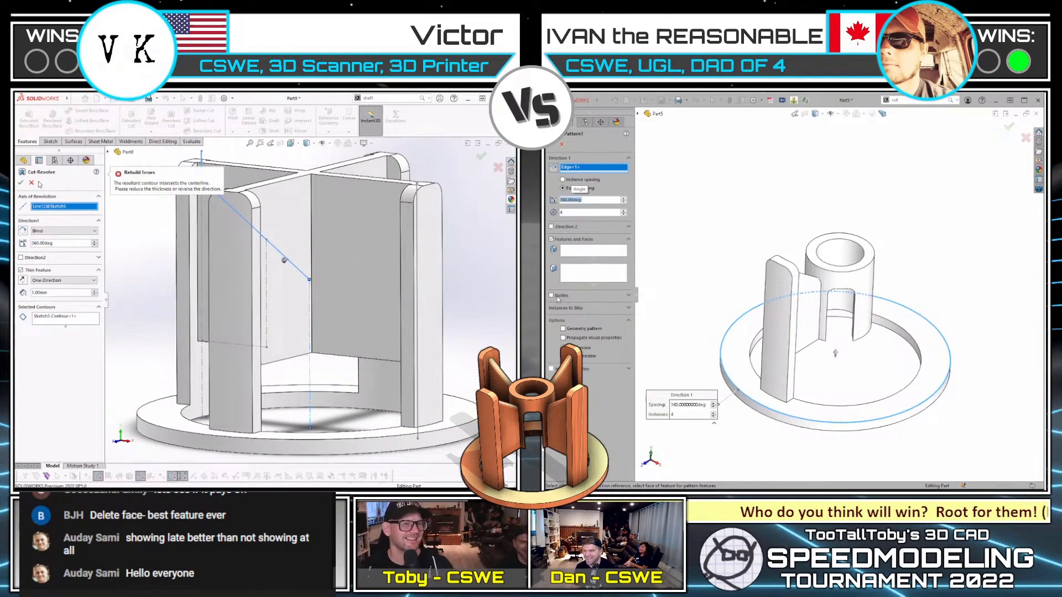
pyautogui.click(575, 296)
pyautogui.click(32, 183)
# - Try a revolved surface from the sloped-line sketch, and try a circular pattern of the other part's whole body, undoing that pattern
pyautogui.click(72, 142)
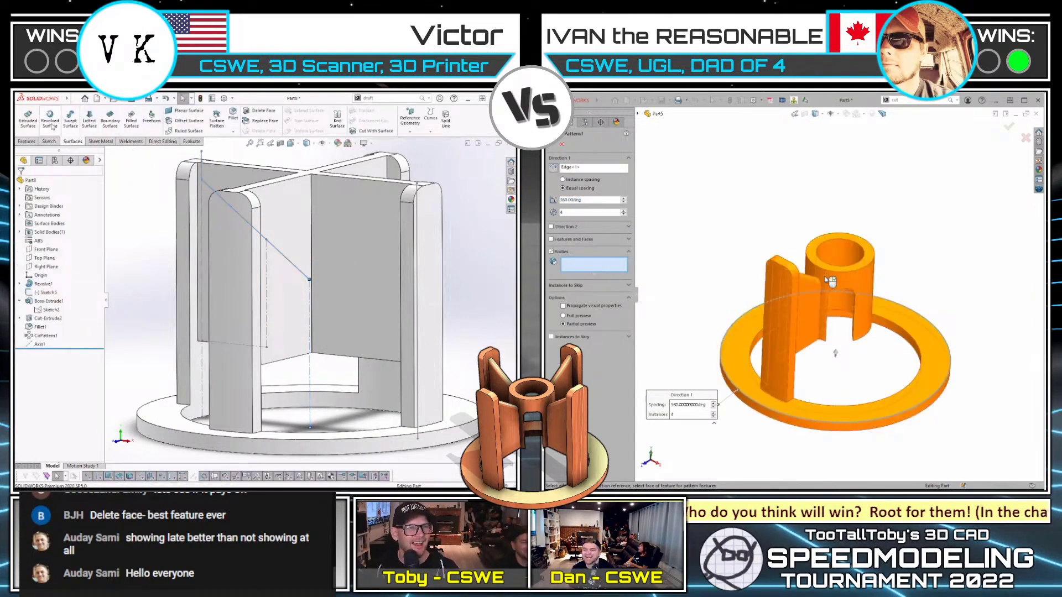
pyautogui.click(49, 118)
pyautogui.click(829, 280)
pyautogui.rightClick(829, 280)
pyautogui.scroll(-1, 846, 200)
pyautogui.scroll(2, 846, 200)
pyautogui.scroll(2, 222, 334)
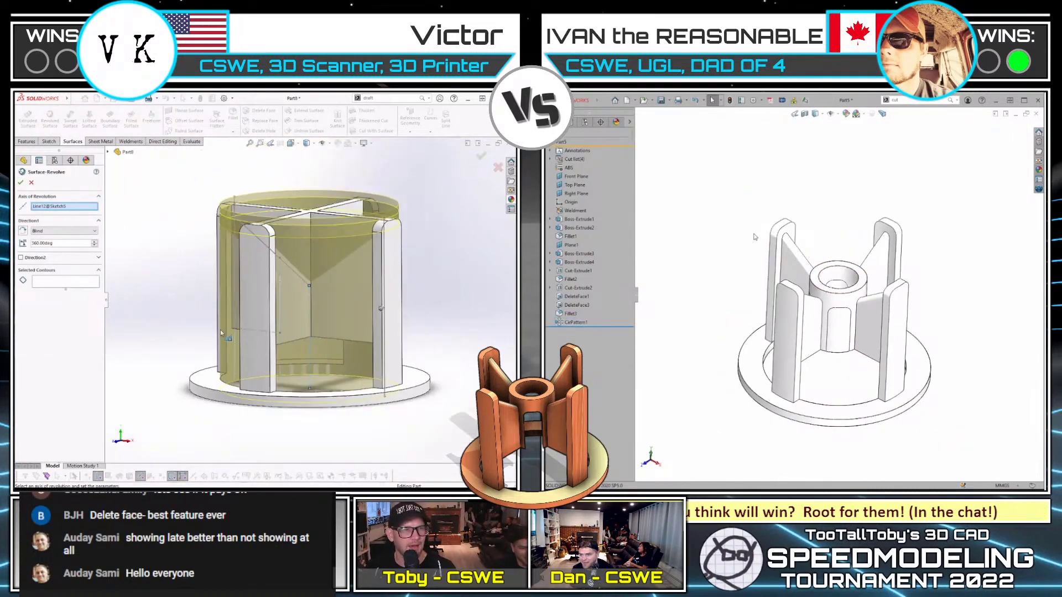
pyautogui.scroll(-2, 268, 282)
pyautogui.moveTo(272, 282); pyautogui.dragTo(327, 260, button='middle')
pyautogui.hotkey('ctrl', 'z')
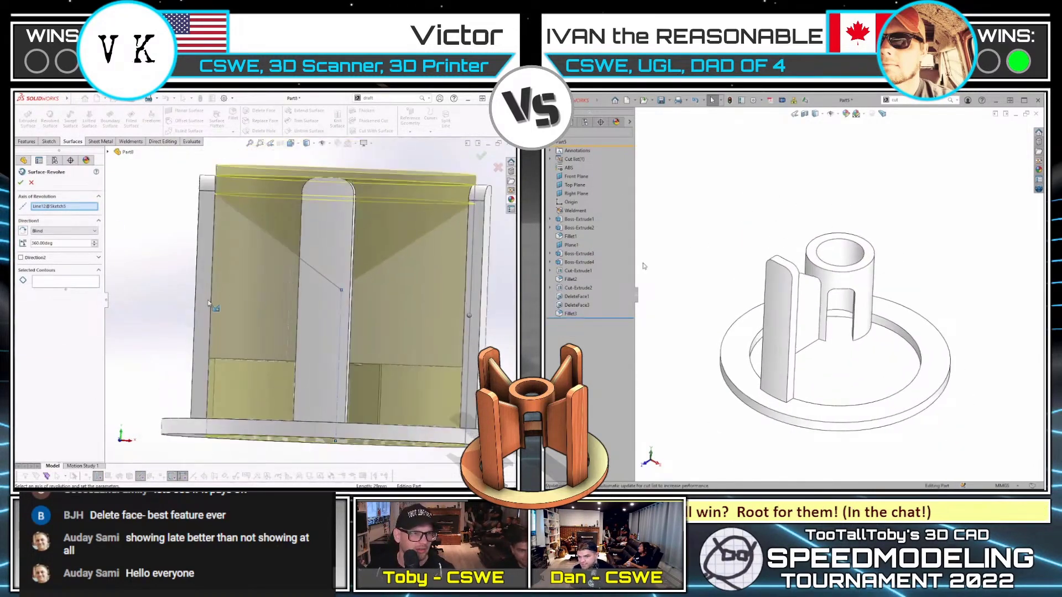
pyautogui.press('Escape')
# - Circular-pattern the hub's slot cut and fillet four times over 360 degrees, and draw a horizontal line above the rim in the other part's sloped-line sketch
pyautogui.moveTo(160, 326); pyautogui.dragTo(107, 331, button='middle')
pyautogui.moveTo(678, 261); pyautogui.dragTo(687, 236, button='middle')
pyautogui.moveTo(696, 256)
pyautogui.mouseDown(button='middle')
pyautogui.moveTo(728, 192)
pyautogui.moveTo(696, 249)
pyautogui.mouseUp(button='middle')
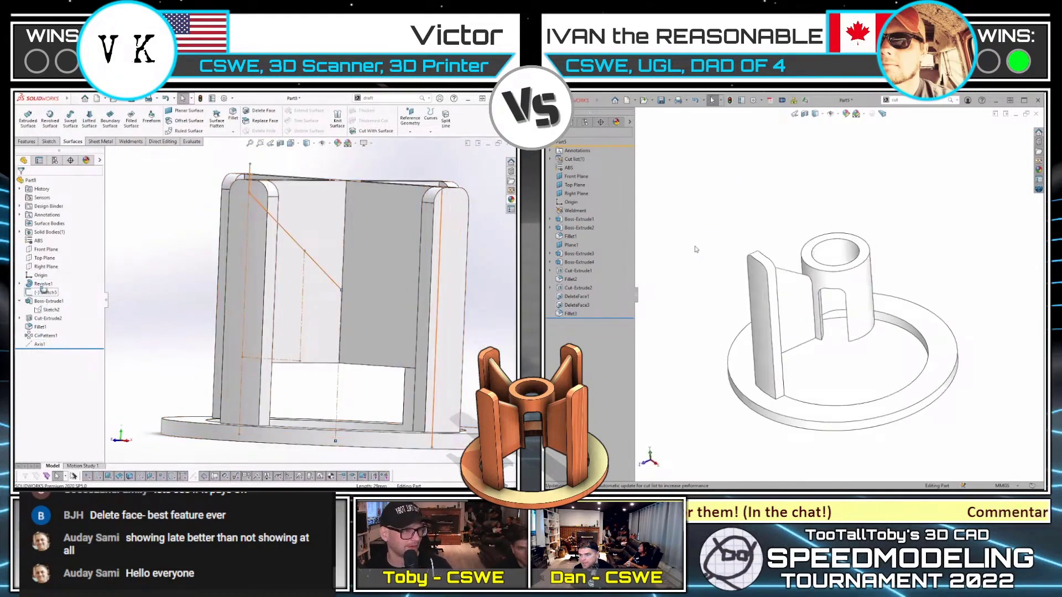
pyautogui.click(574, 280)
pyautogui.keyDown('ctrl'); pyautogui.click(576, 271); pyautogui.keyUp('ctrl')
pyautogui.press('s')
pyautogui.press('s')
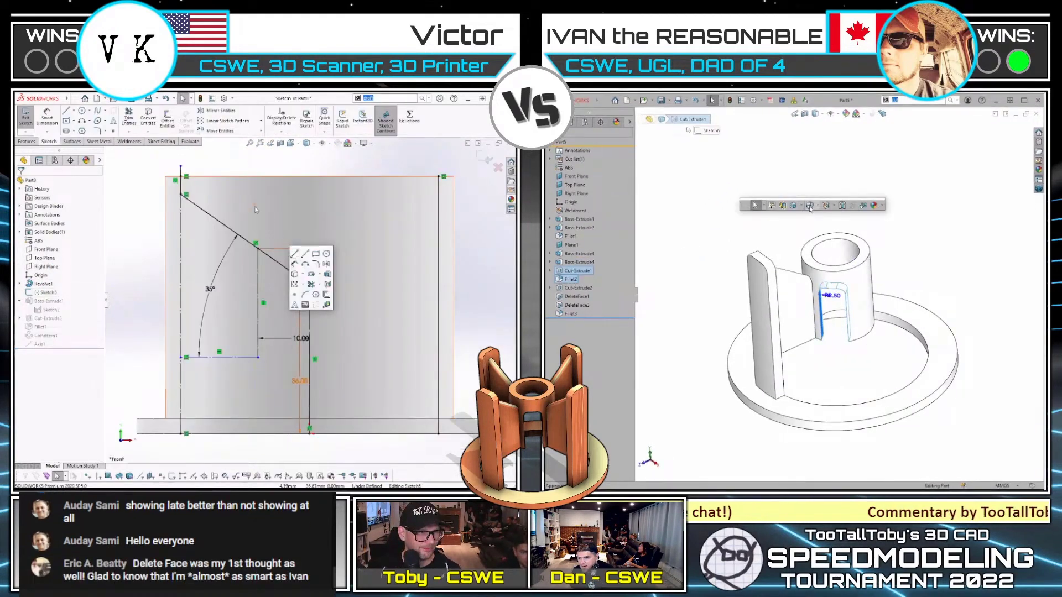
pyautogui.click(294, 254)
pyautogui.click(801, 206)
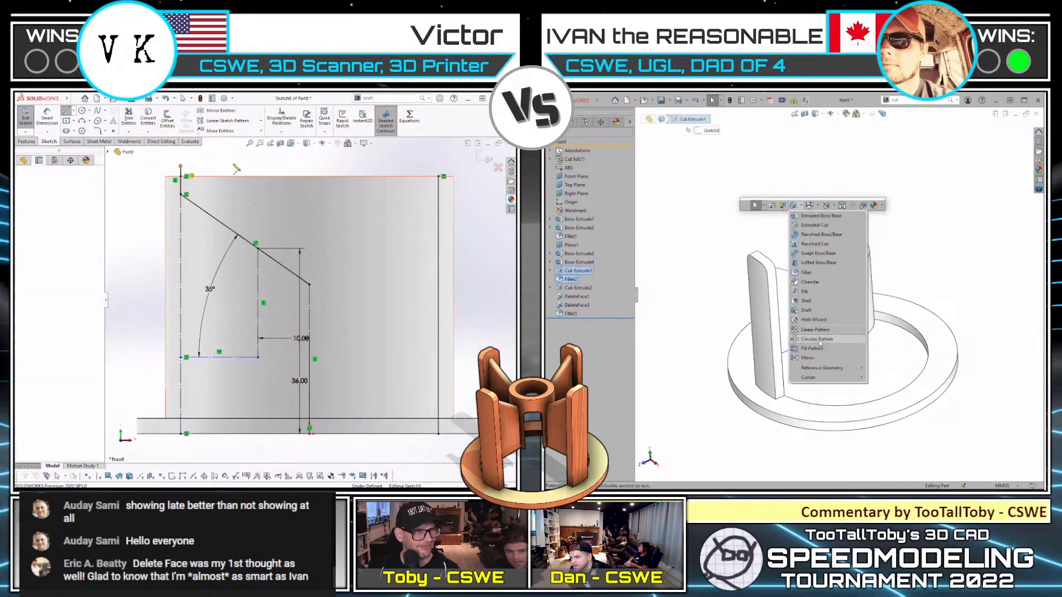
pyautogui.click(181, 166)
pyautogui.click(818, 339)
pyautogui.click(732, 380)
pyautogui.click(309, 166)
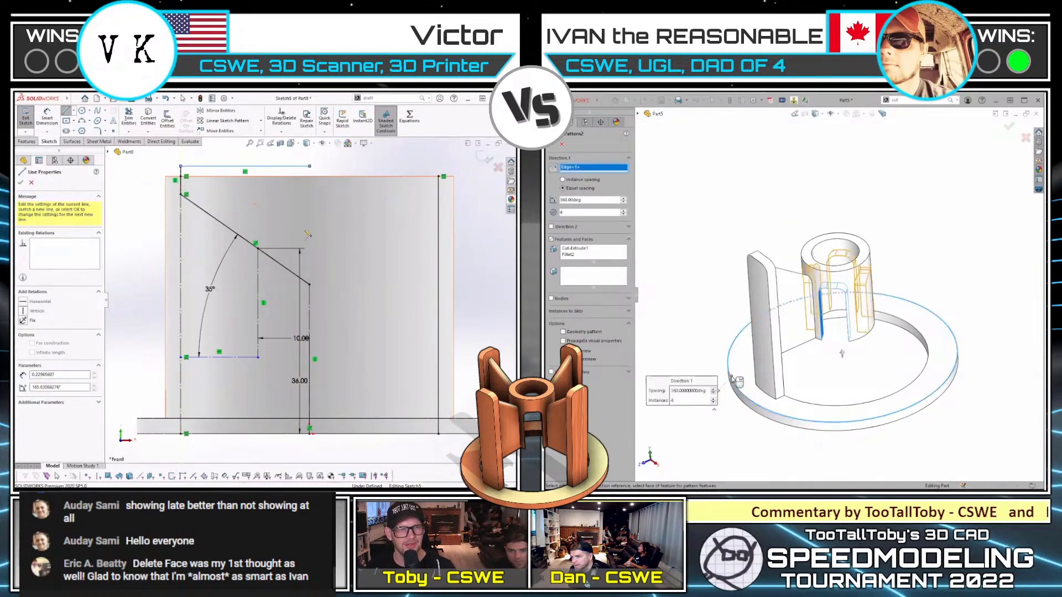
pyautogui.press('Return')
# - Close the profile with a vertical line down to the slope's inner end, and exit the sketch
pyautogui.click(309, 284)
pyautogui.press('Escape')
pyautogui.press('s')
pyautogui.click(28, 117)
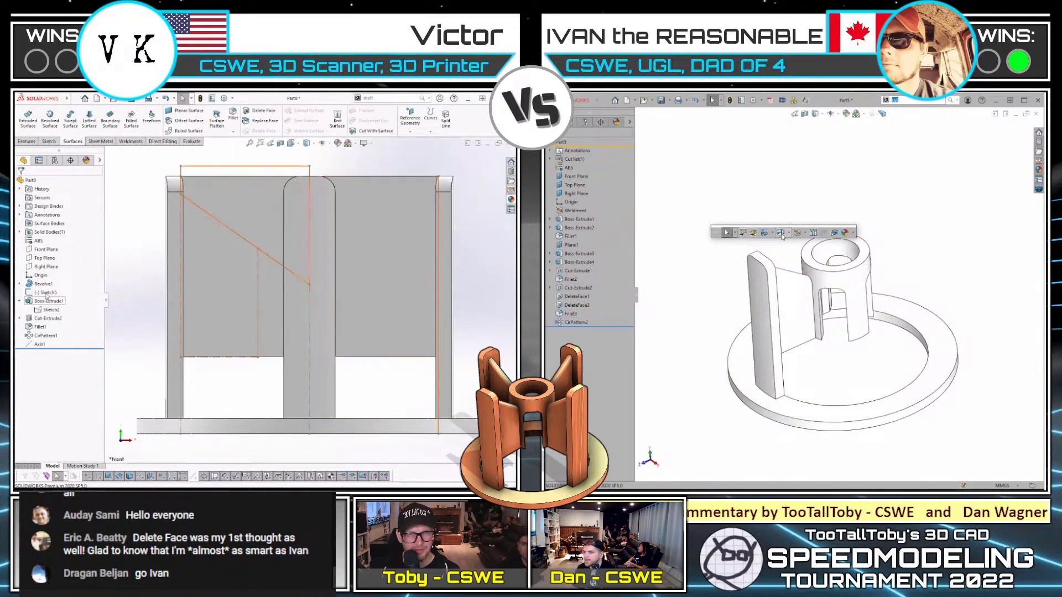
# - Circular-pattern the single-rib body four times about the flange edge, and try a thin revolved cut from the other part's closed sketch region
pyautogui.click(45, 292)
pyautogui.press('s')
pyautogui.click(772, 233)
pyautogui.click(787, 366)
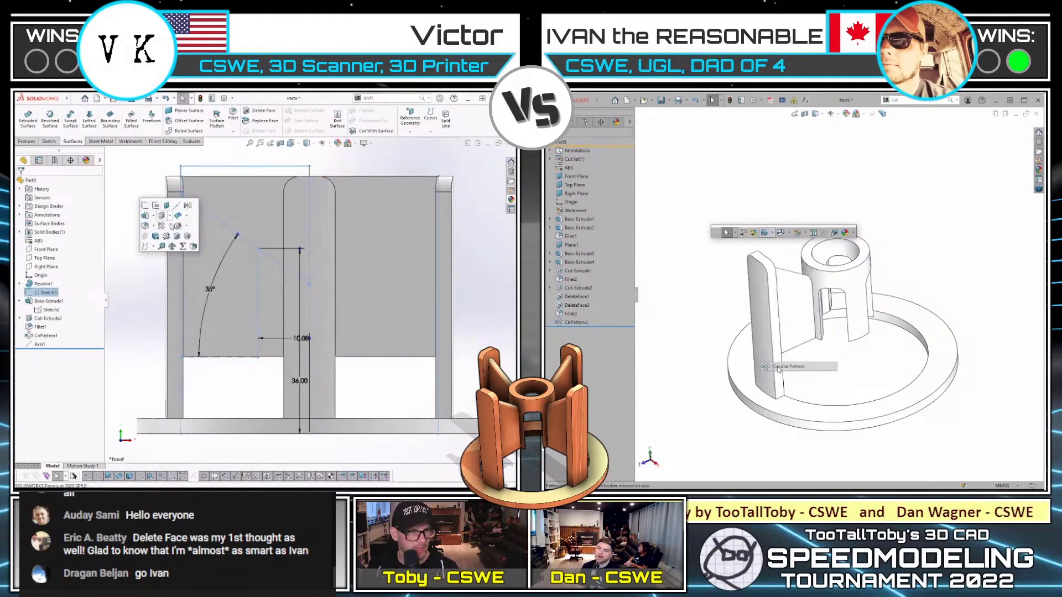
pyautogui.click(162, 216)
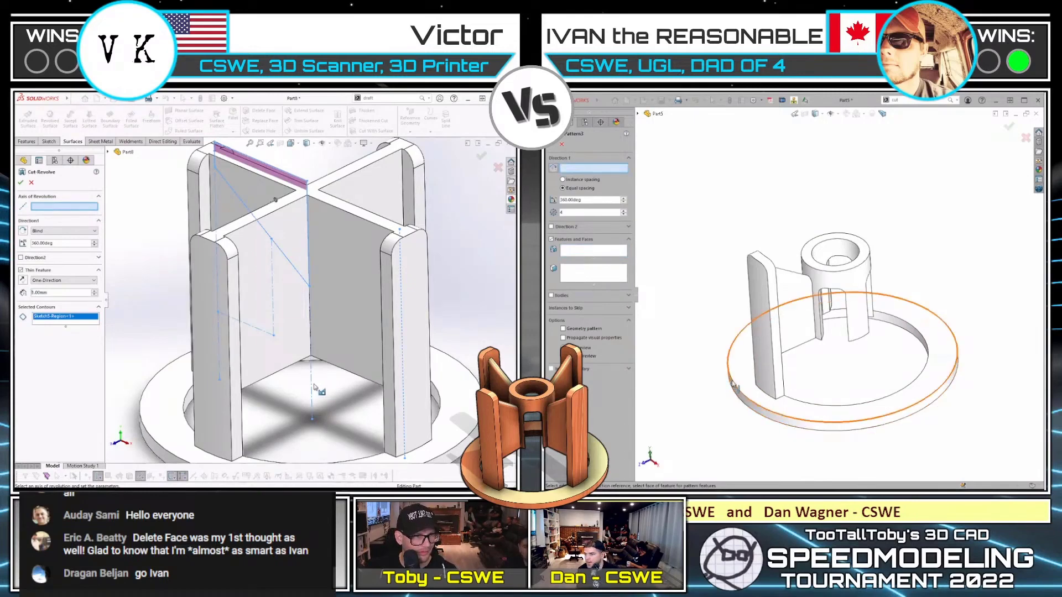
pyautogui.rightClick(319, 447)
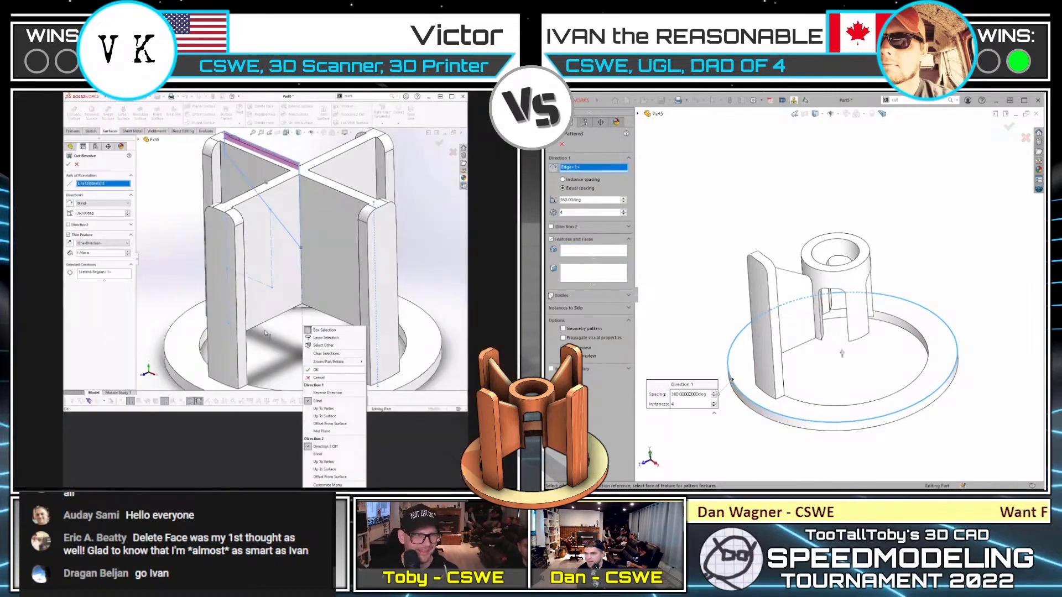
pyautogui.click(551, 296)
pyautogui.click(323, 372)
pyautogui.click(759, 290)
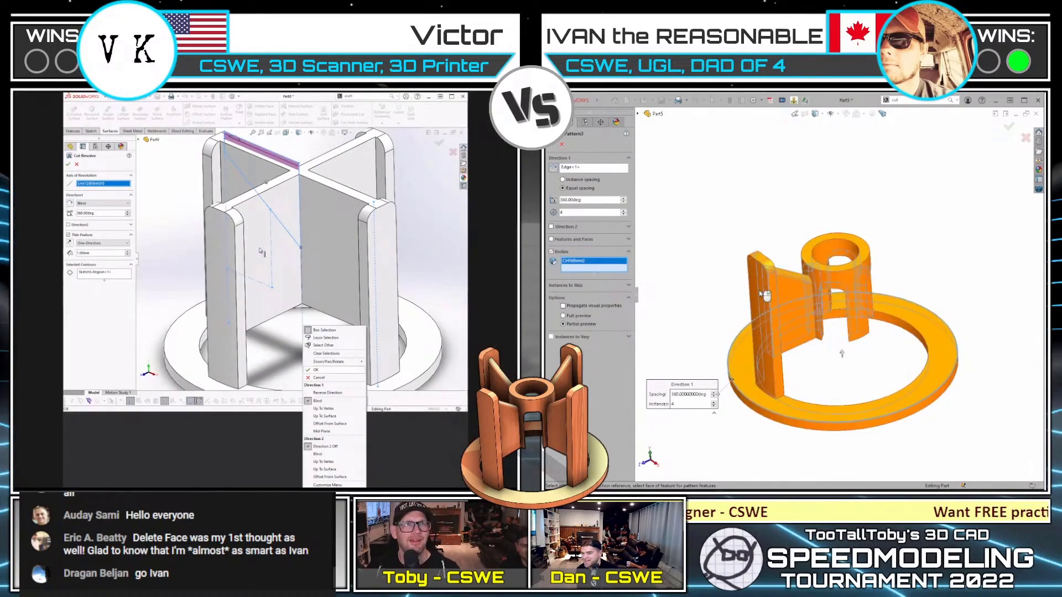
pyautogui.rightClick(759, 290)
pyautogui.click(31, 183)
# - Combine all the patterned bodies of the four-rib spool into one body
pyautogui.click(689, 254)
pyautogui.scroll(3, 689, 255)
pyautogui.press('s')
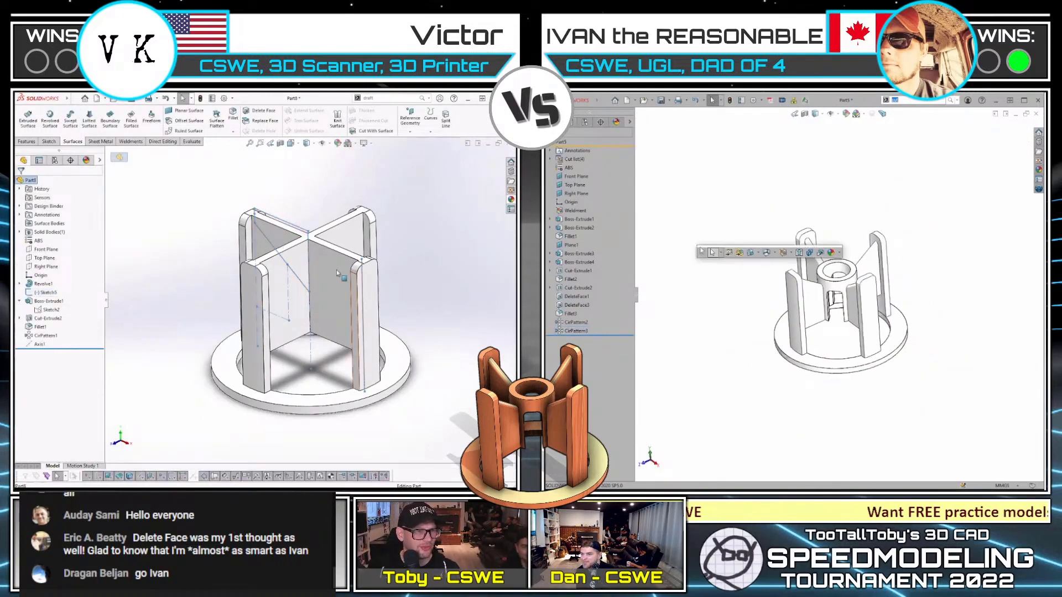
pyautogui.scroll(-3, 354, 279)
pyautogui.moveTo(257, 325); pyautogui.dragTo(307, 311, button='middle')
pyautogui.click(810, 254)
pyautogui.moveTo(732, 195); pyautogui.dragTo(939, 382)
pyautogui.rightClick(957, 398)
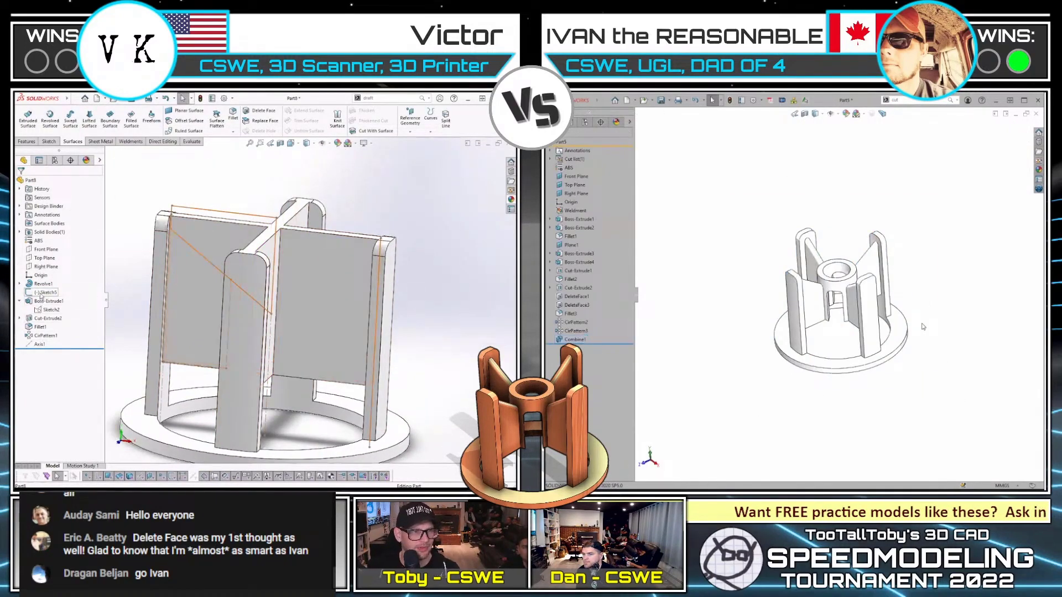
# - Reopen the sloped-line sketch, convert the extra vertical lines to construction geometry, and inspect the other part in section
pyautogui.rightClick(41, 295)
pyautogui.moveTo(985, 297); pyautogui.dragTo(960, 296, button='right')
pyautogui.click(43, 270)
pyautogui.rightClick(988, 297)
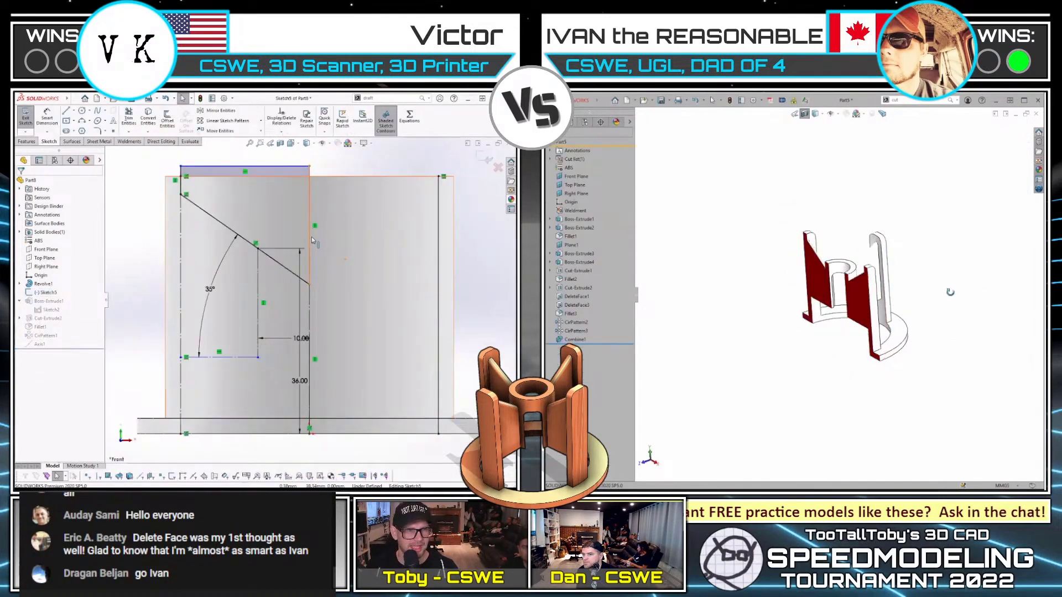
pyautogui.moveTo(950, 292)
pyautogui.mouseDown(button='middle')
pyautogui.moveTo(1013, 210)
pyautogui.moveTo(994, 255)
pyautogui.mouseUp(button='middle')
pyautogui.scroll(2, 289, 339)
pyautogui.moveTo(332, 324); pyautogui.dragTo(334, 335, button='middle')
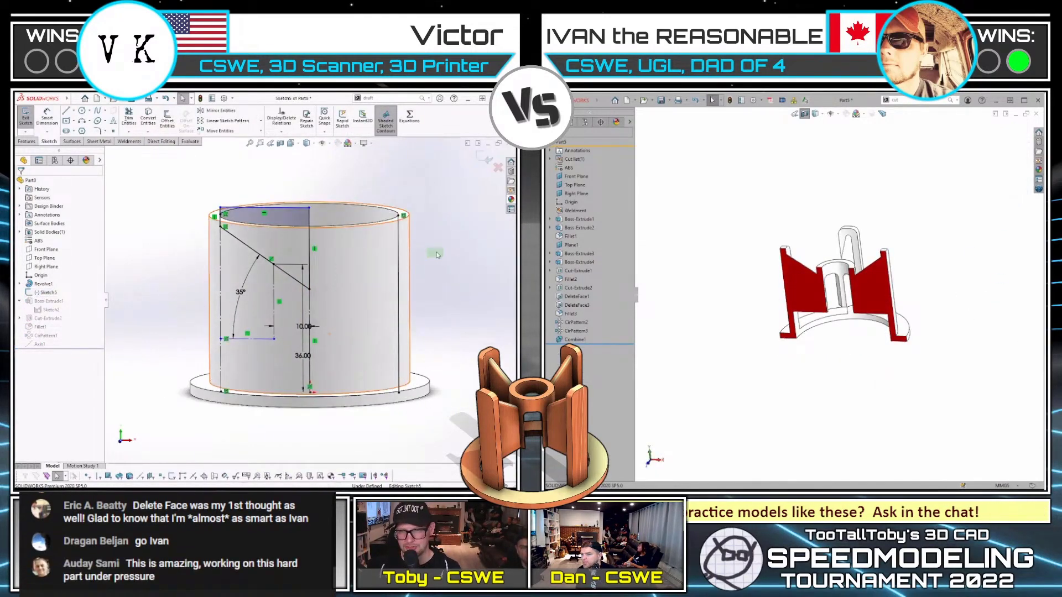
pyautogui.click(398, 299)
pyautogui.write('sd')
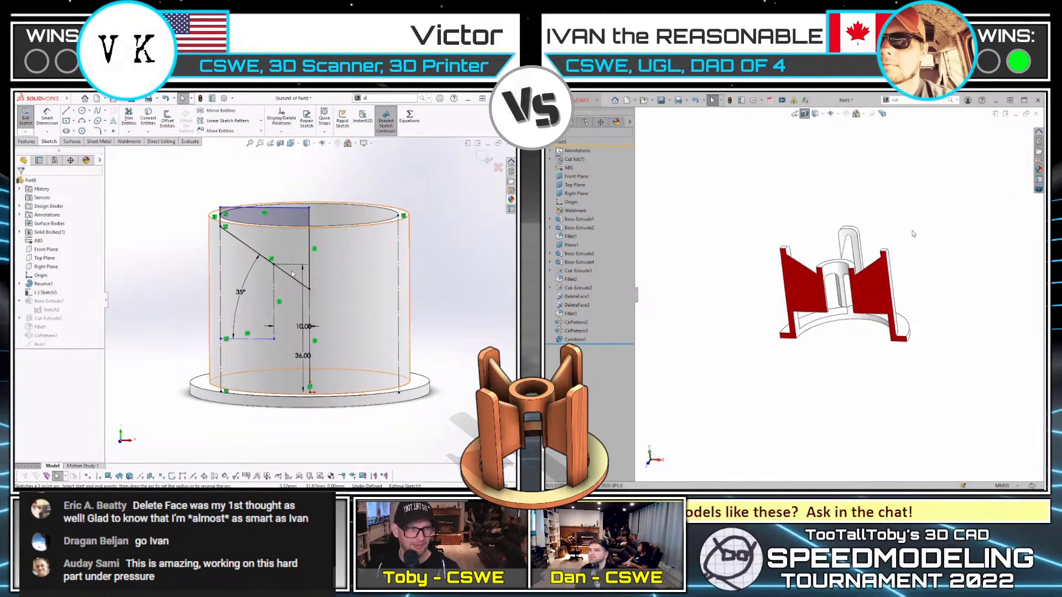
pyautogui.click(326, 299)
# - Make a 360-degree revolved cut of the closed sloped profile about the central vertical line to slope the ribs' upper edges
pyautogui.click(43, 284)
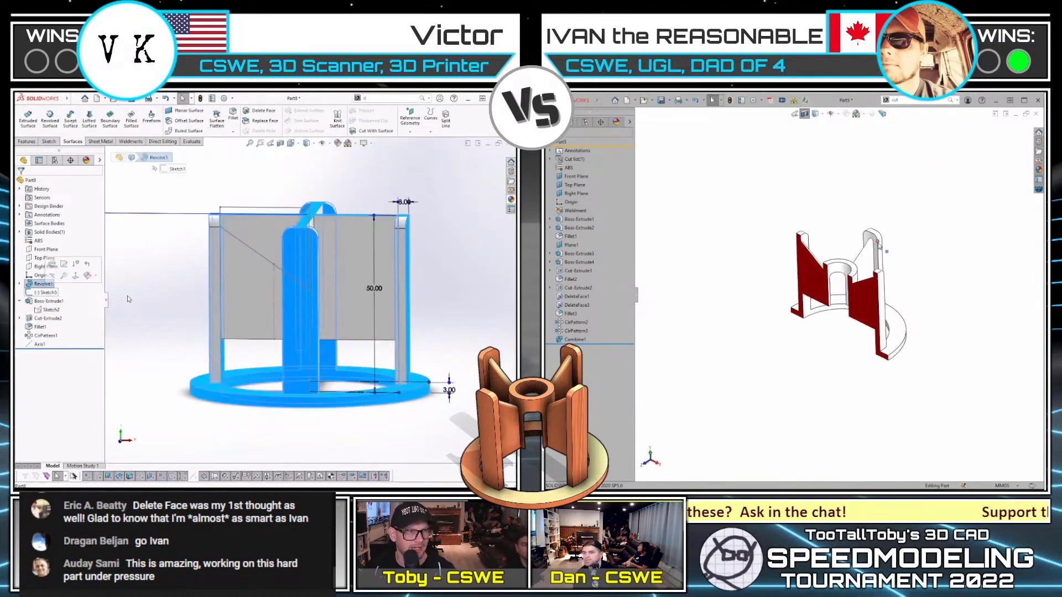
pyautogui.press('s')
pyautogui.click(46, 292)
pyautogui.moveTo(924, 260)
pyautogui.mouseDown(button='middle')
pyautogui.moveTo(903, 258)
pyautogui.moveTo(868, 343)
pyautogui.mouseUp(button='middle')
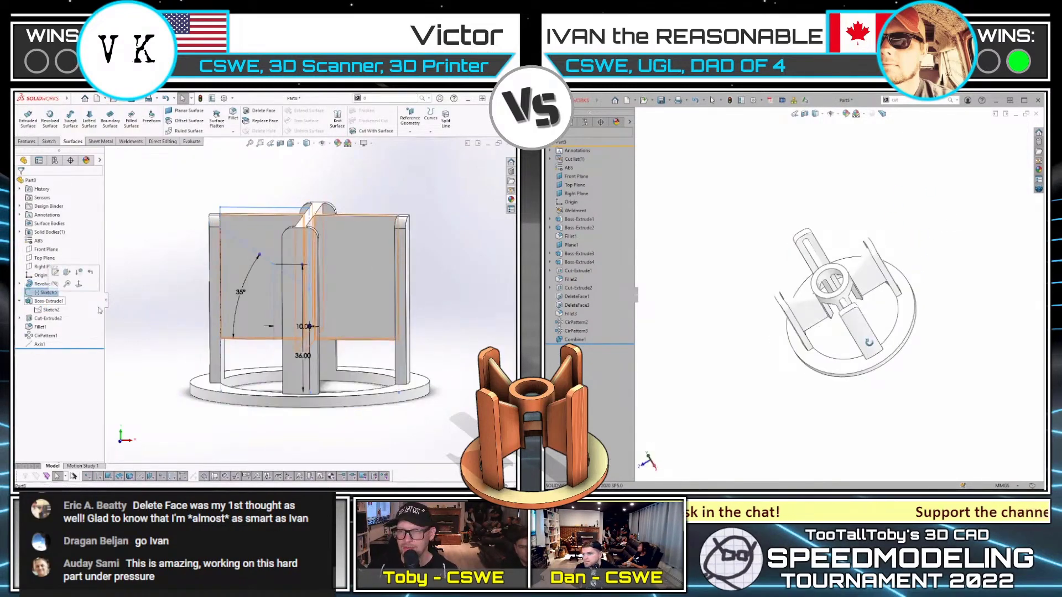
pyautogui.press('s')
pyautogui.click(184, 331)
pyautogui.click(192, 349)
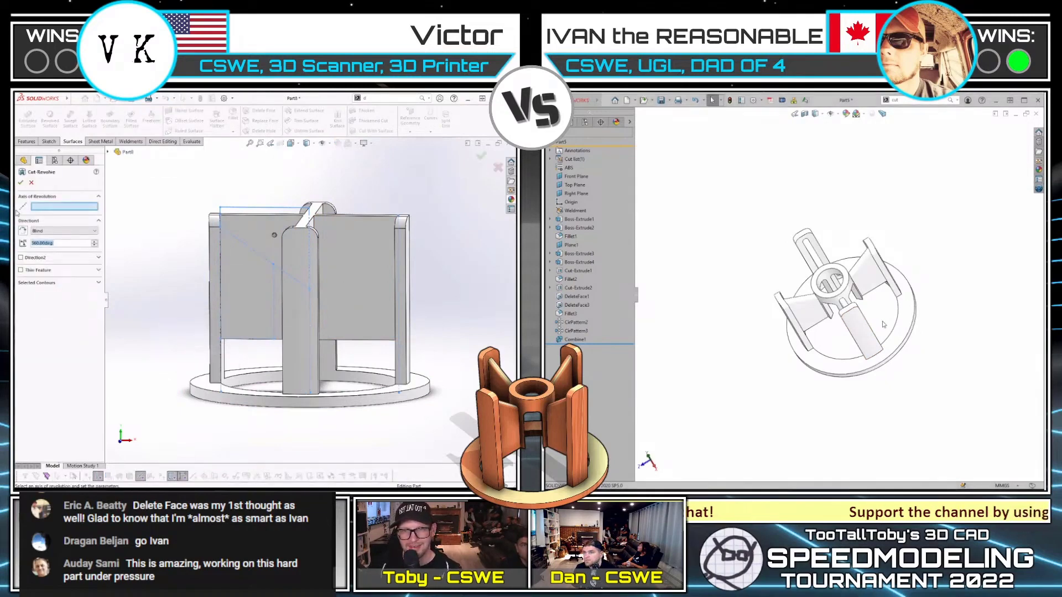
pyautogui.scroll(-2, 842, 302)
pyautogui.click(308, 339)
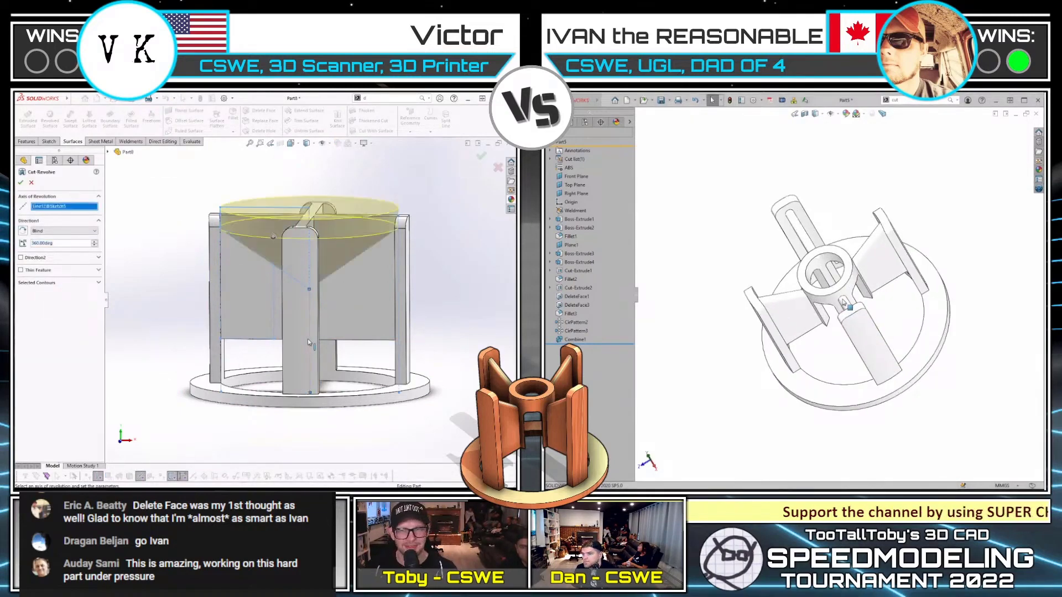
pyautogui.press('Return')
# - Sketch a narrow rectangle about 26 mm tall on the Front Plane down to the rib's lower edge, and check the other part's mass properties
pyautogui.moveTo(843, 302); pyautogui.dragTo(879, 169, button='middle')
pyautogui.moveTo(307, 339); pyautogui.dragTo(288, 373, button='middle')
pyautogui.moveTo(879, 168); pyautogui.dragTo(861, 320, button='middle')
pyautogui.click(46, 249)
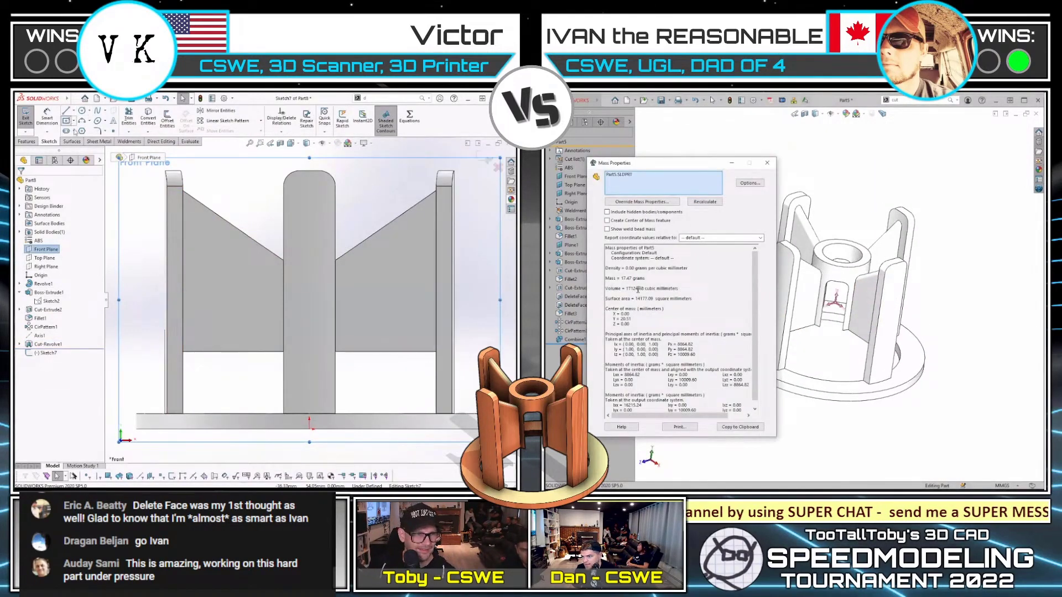
pyautogui.click(67, 121)
pyautogui.click(248, 218)
pyautogui.tripleClick(628, 279)
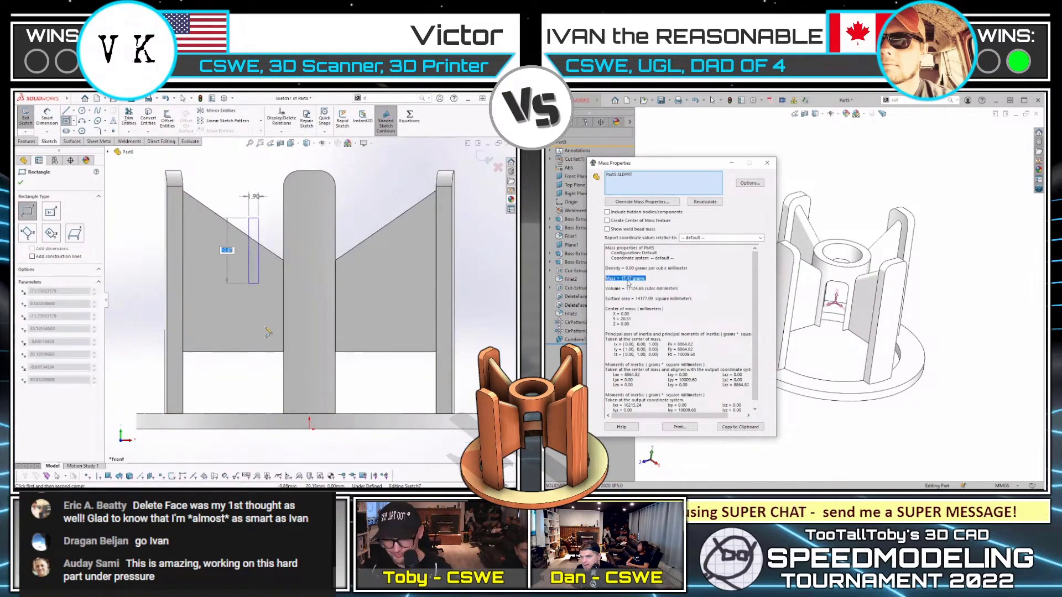
pyautogui.click(272, 352)
pyautogui.press('Escape')
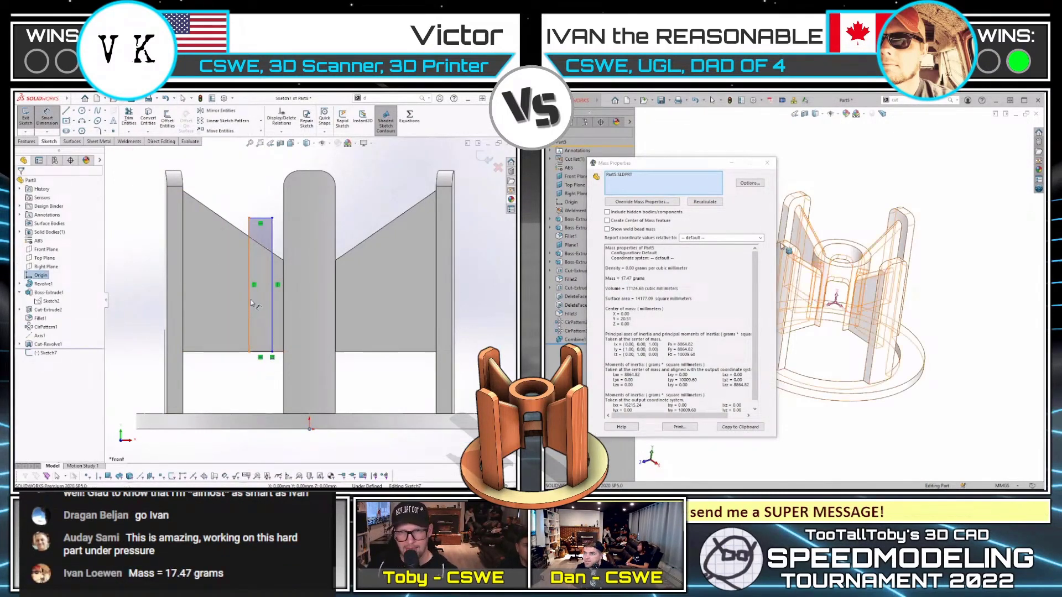
# - Dimension the rectangle's outer side 10 mm and its inner side 7 mm from the origin
pyautogui.click(249, 297)
pyautogui.click(272, 398)
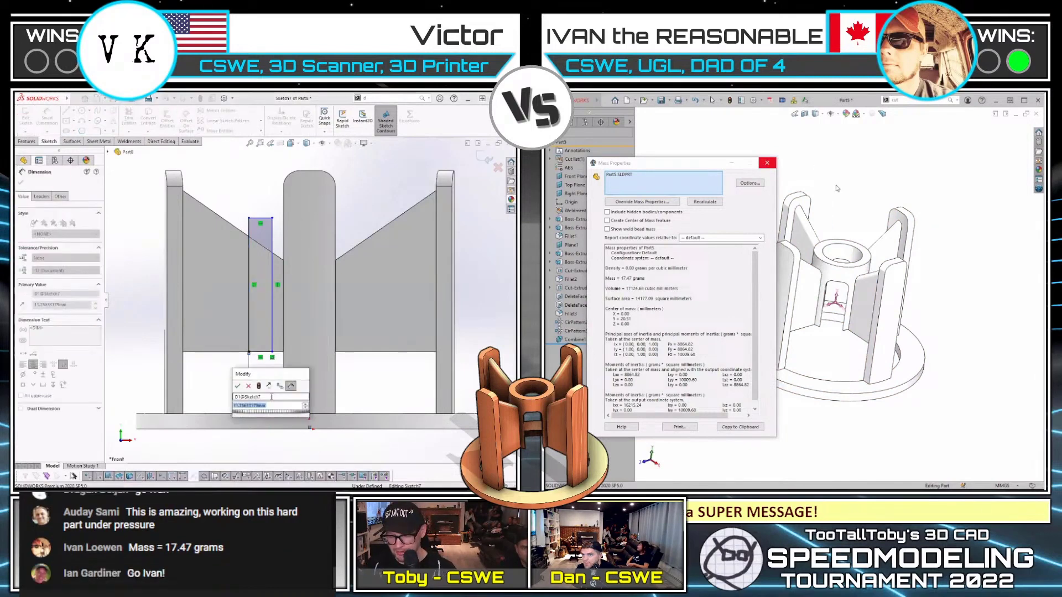
pyautogui.hotkey('ctrl', '7')
pyautogui.write('10')
pyautogui.press('Return')
pyautogui.click(272, 341)
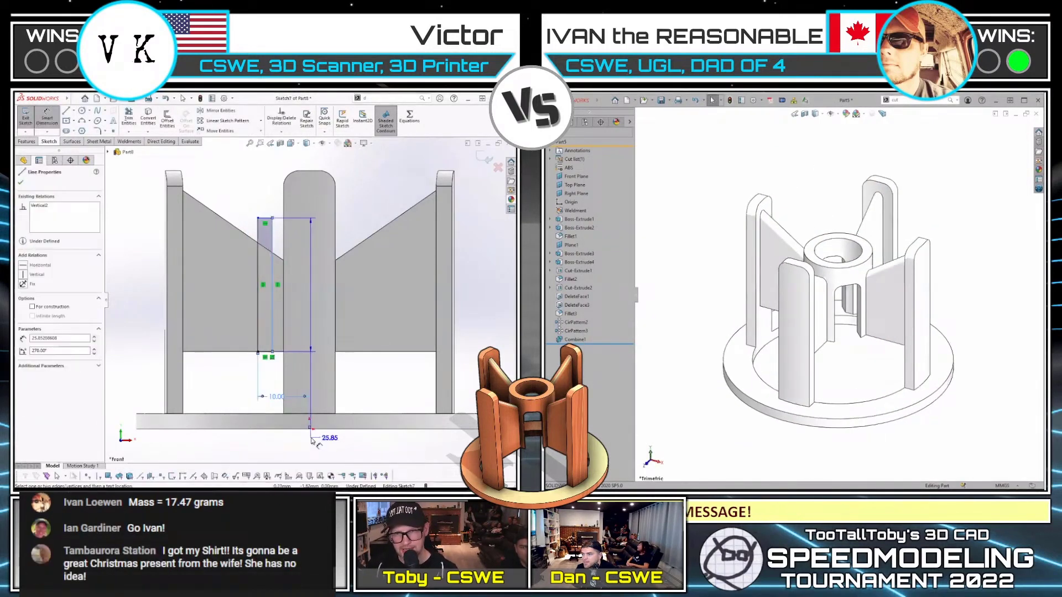
pyautogui.click(310, 427)
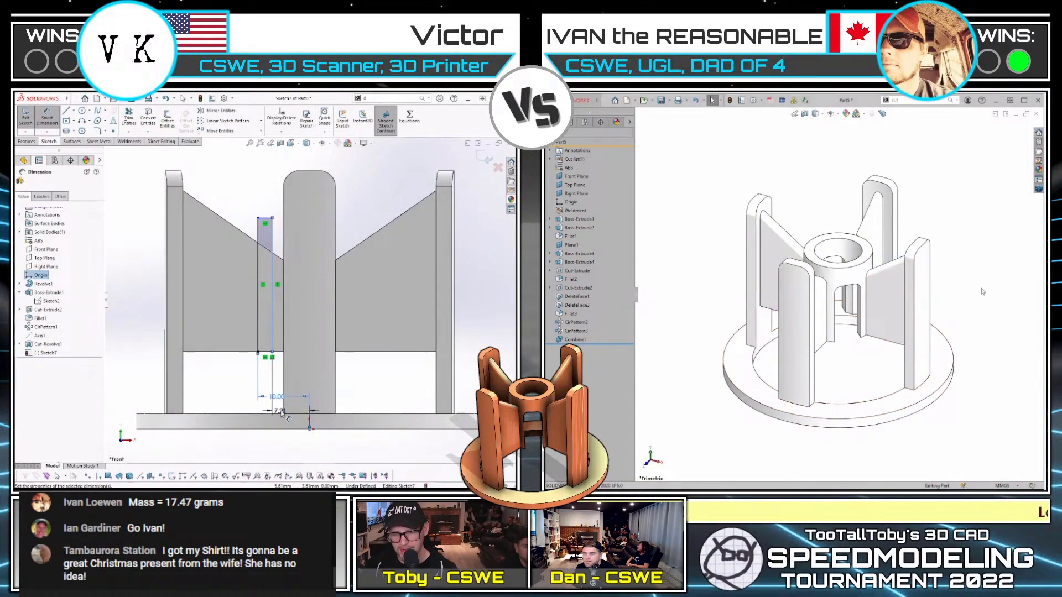
pyautogui.click(281, 412)
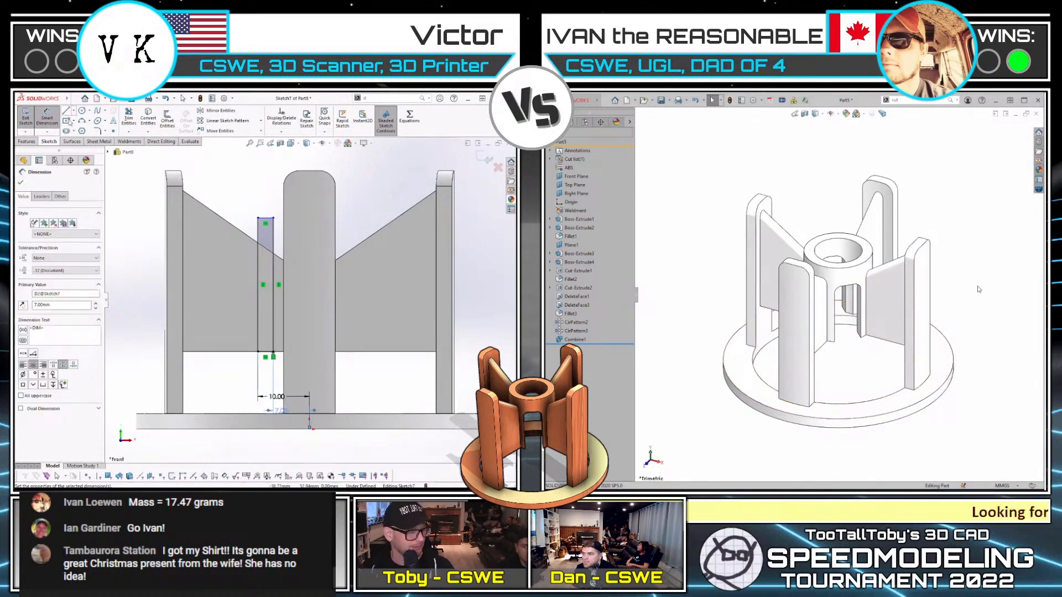
# - Draw lines from the rectangle's upper inner corner to above the origin, down, and back to its lower corner, and exit the sketch
pyautogui.click(66, 111)
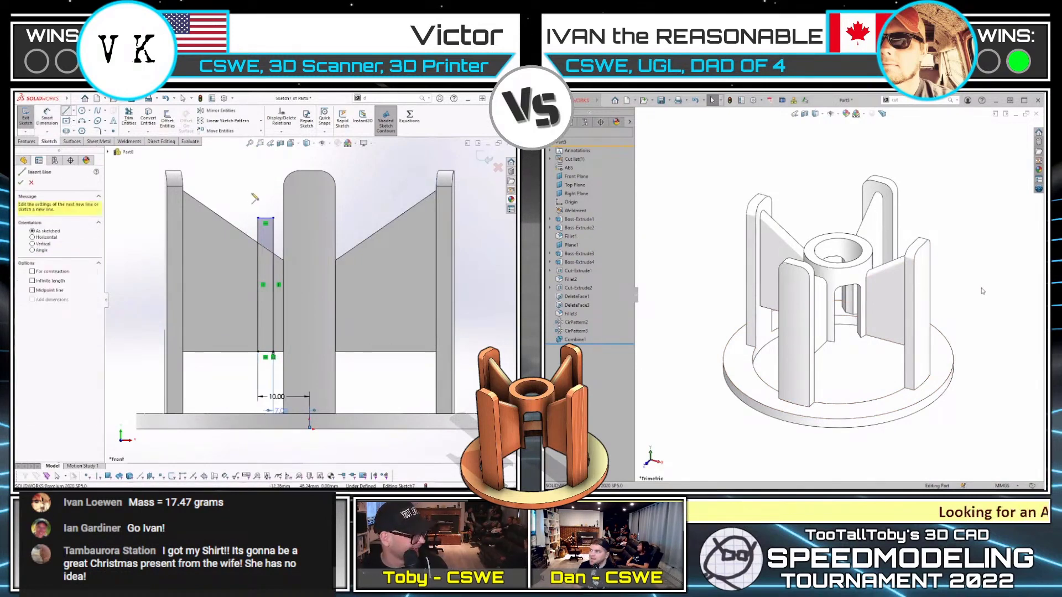
pyautogui.click(304, 220)
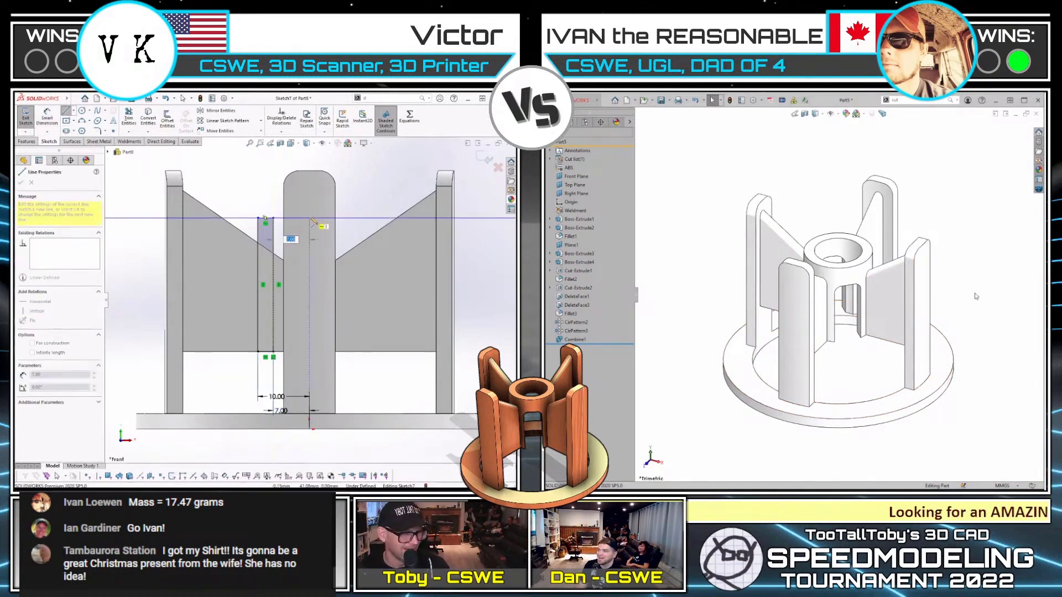
pyautogui.click(310, 351)
pyautogui.press('Escape')
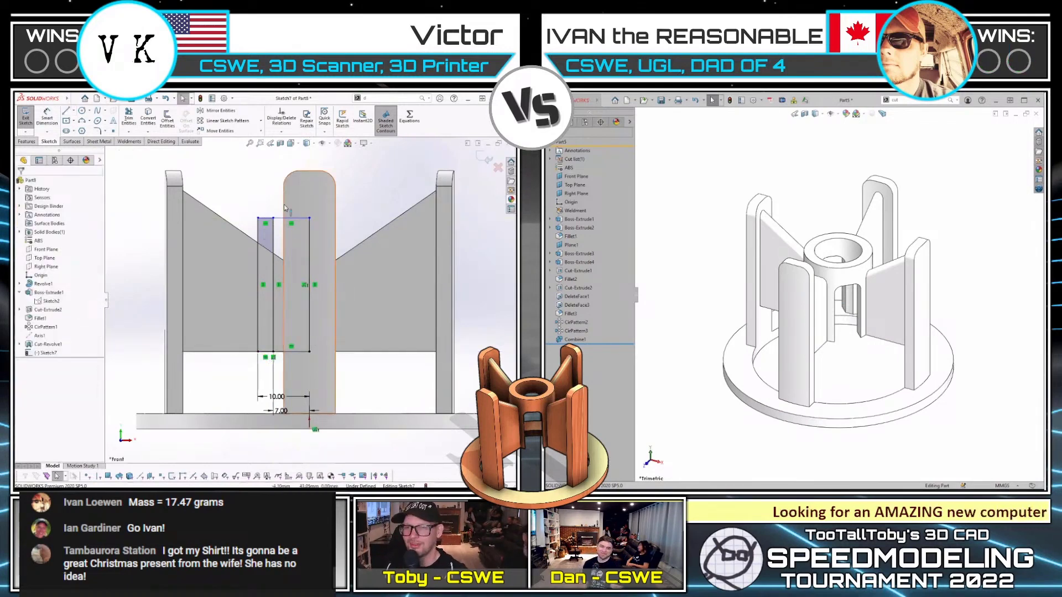
pyautogui.click(26, 117)
# - Try a boss extrude from the hub profile sketch
pyautogui.moveTo(348, 353); pyautogui.dragTo(324, 367, button='middle')
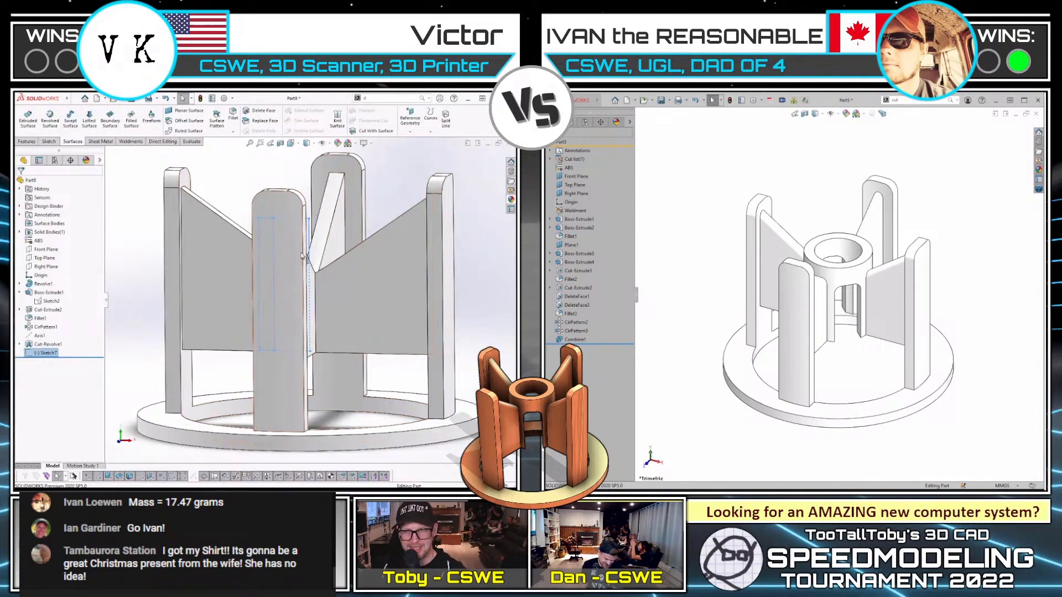
pyautogui.press('s')
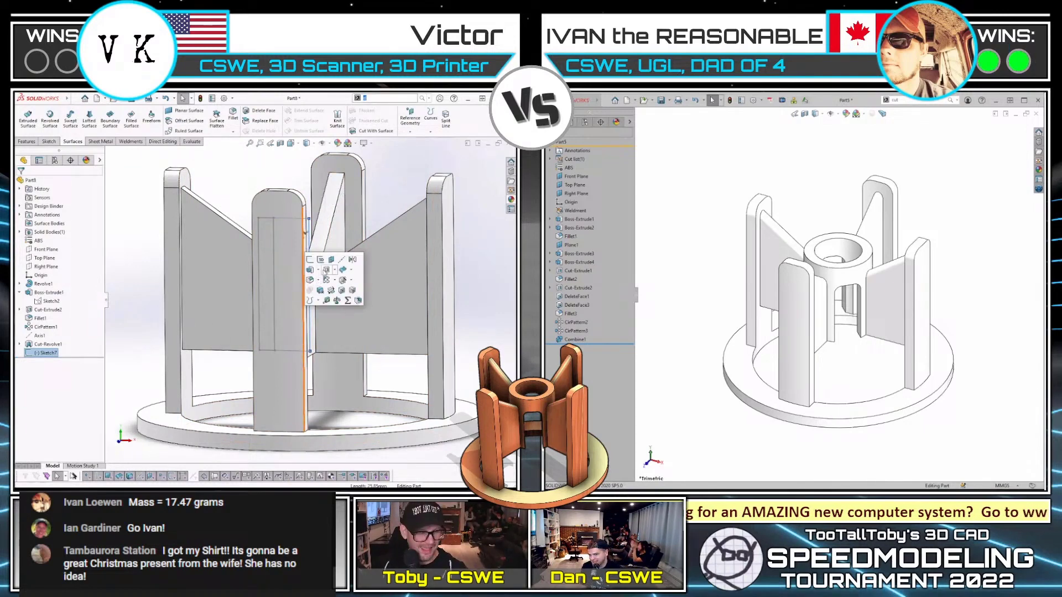
pyautogui.click(311, 270)
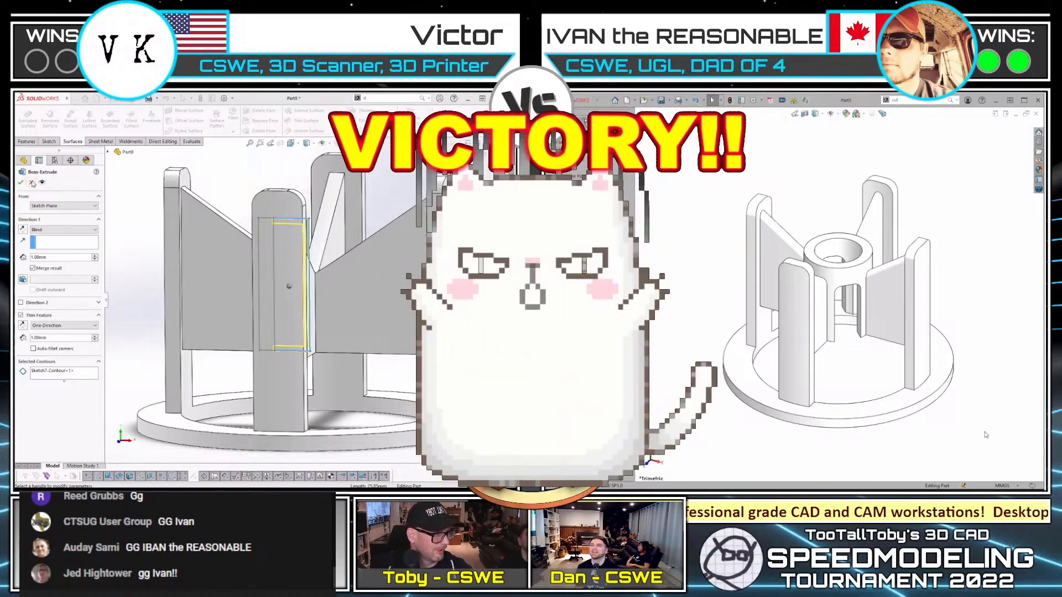
pyautogui.press('Escape')
pyautogui.moveTo(243, 324); pyautogui.dragTo(185, 354, button='middle')
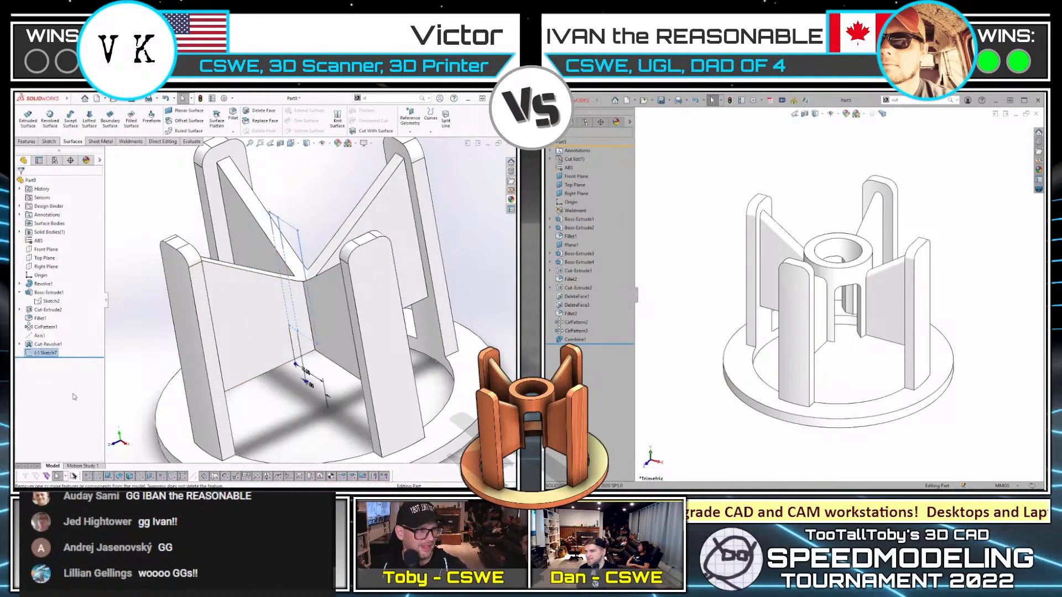